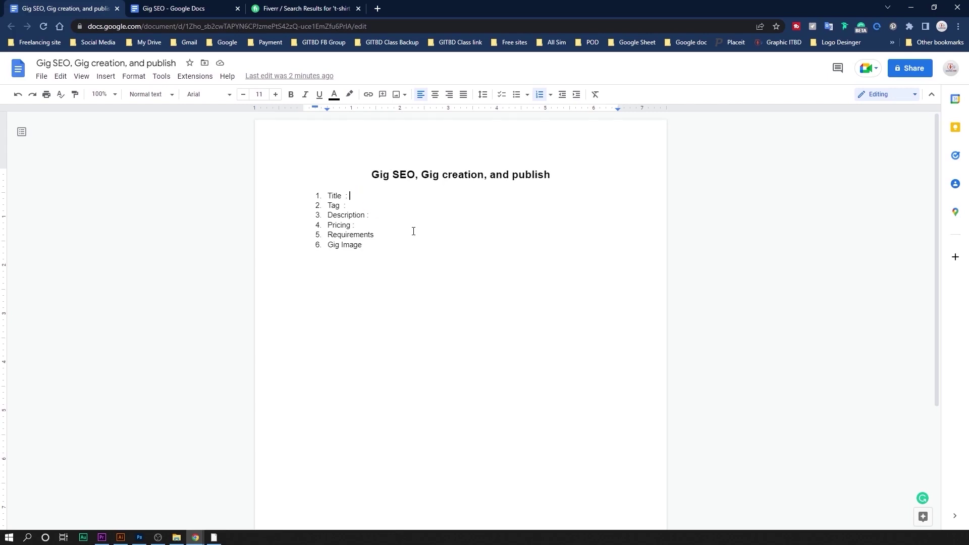
Step: Change the outline item 'Tag :' to 'Tags :' in the Gig SEO document
{"action": "left_click", "coordinate": [349, 209]}
{"action": "left_click", "coordinate": [339, 206]}
{"action": "type", "text": "s"}
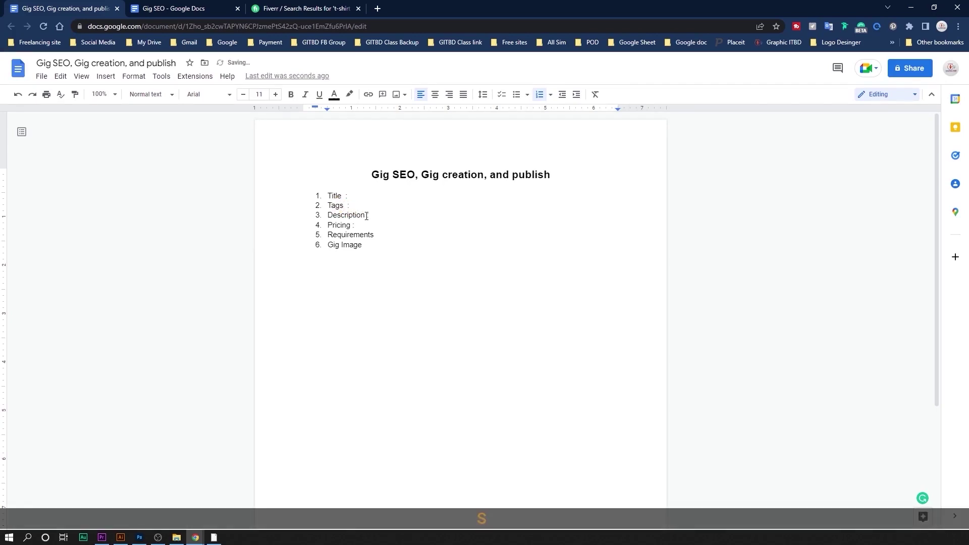
{"action": "left_click", "coordinate": [374, 222]}
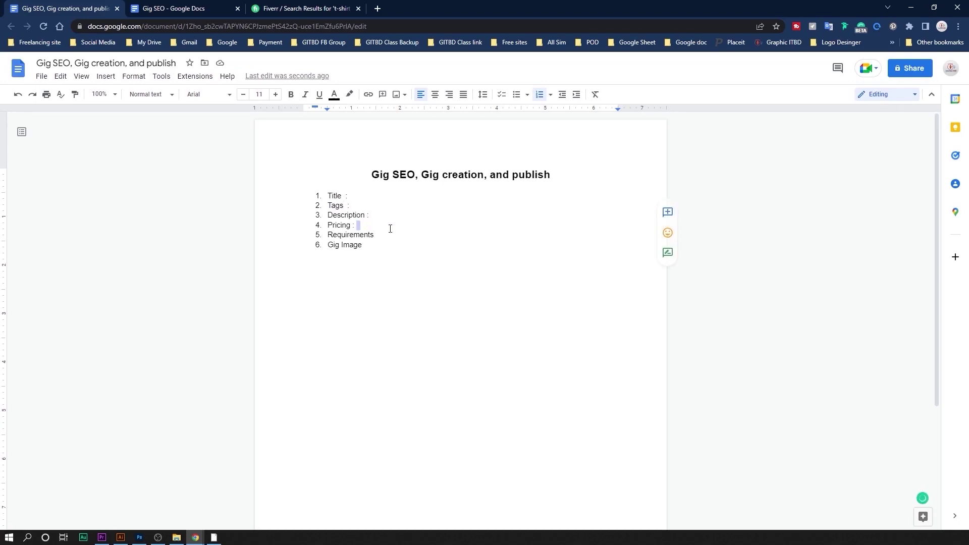
{"action": "left_click", "coordinate": [390, 228]}
{"action": "left_click_drag", "start_coordinate": [364, 246], "coordinate": [326, 247]}
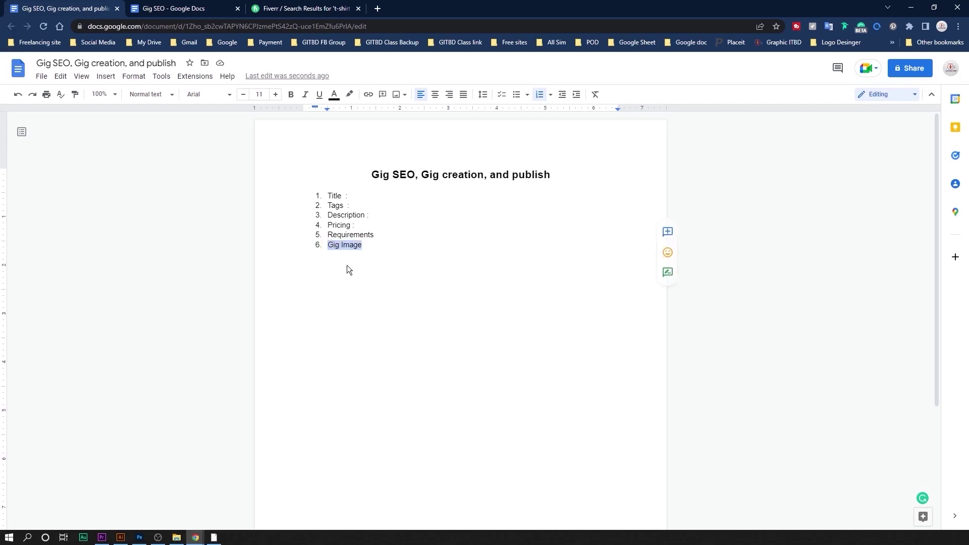
{"action": "left_click", "coordinate": [353, 235]}
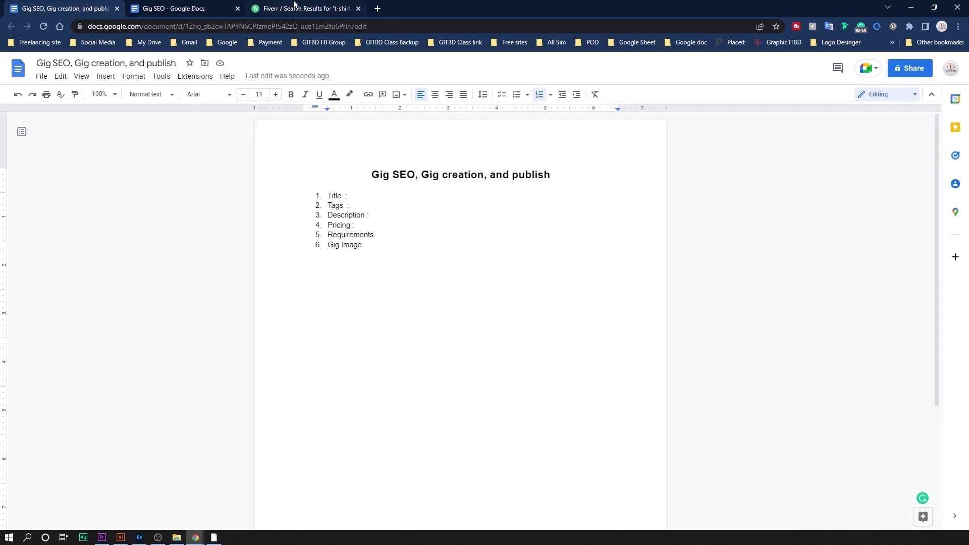
Step: Open the custom, bulk, streetwear, edgy pop, vintage, merch and grunge t-shirt gigs in new tabs
{"action": "left_click", "coordinate": [298, 8]}
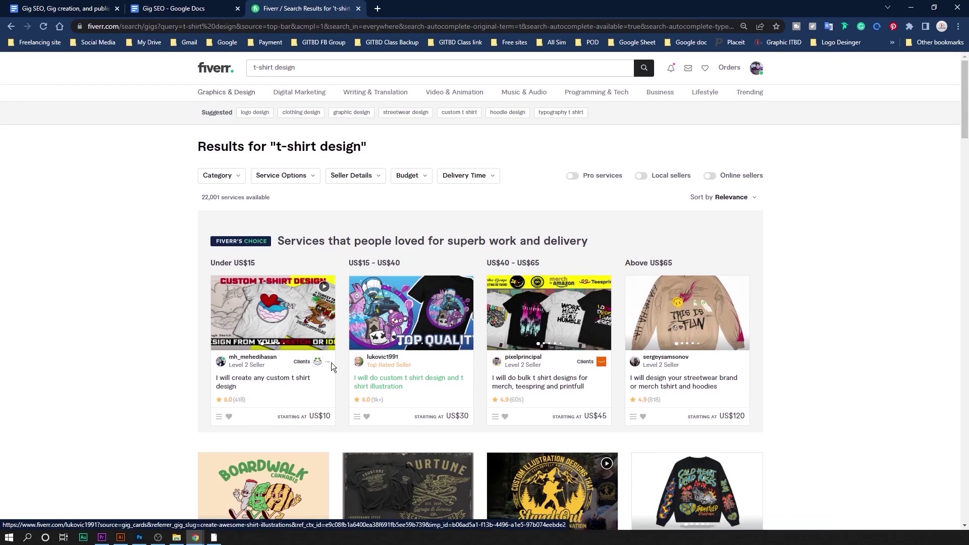
{"action": "left_click", "coordinate": [269, 383], "text": "ctrl"}
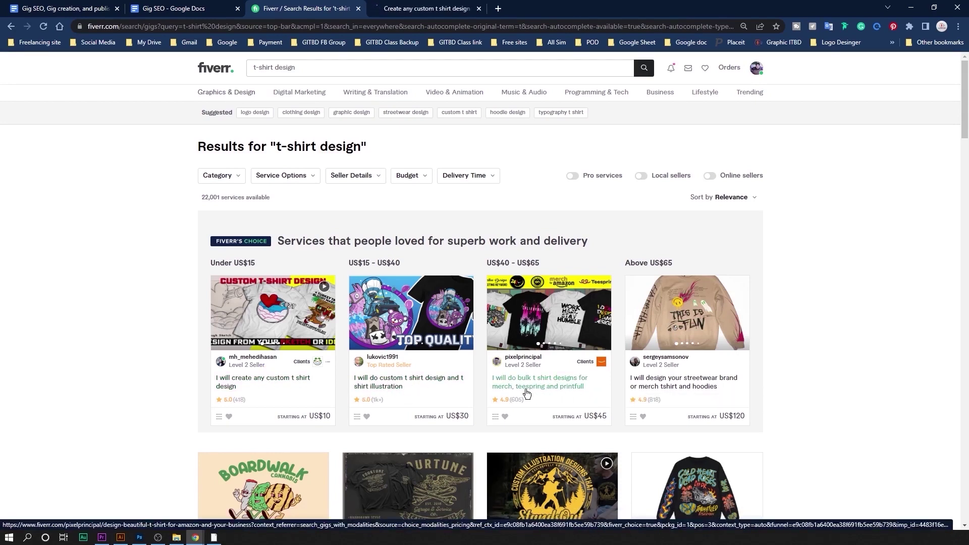
{"action": "left_click", "coordinate": [536, 388], "text": "ctrl"}
{"action": "left_click", "coordinate": [688, 386], "text": "ctrl"}
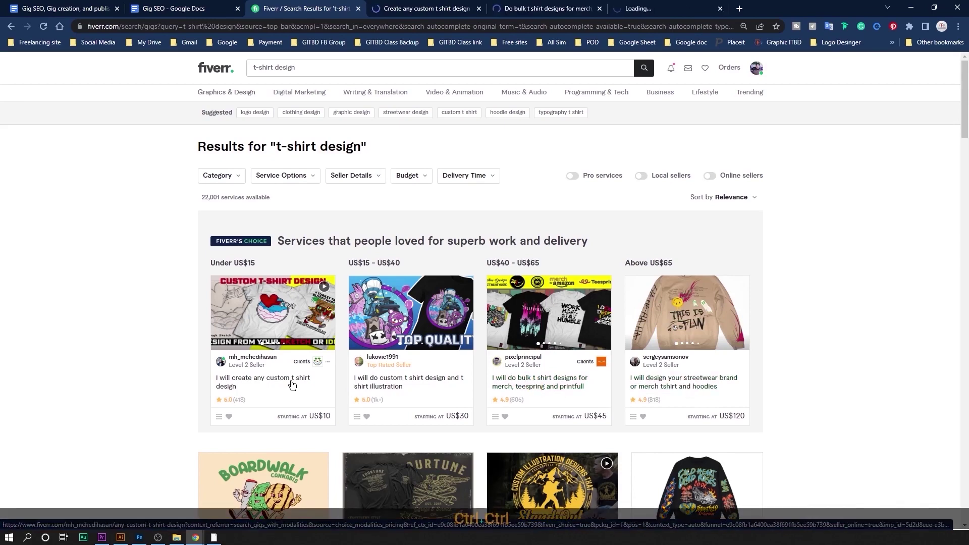
{"action": "scroll", "coordinate": [298, 383], "scroll_direction": "down", "scroll_amount": 8}
{"action": "left_click", "coordinate": [252, 143], "text": "ctrl"}
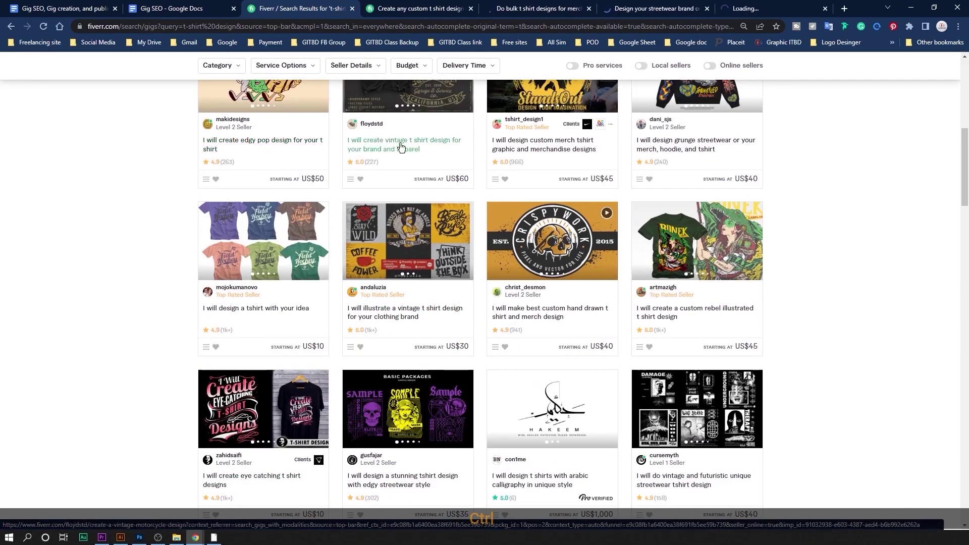
{"action": "left_click", "coordinate": [553, 146], "text": "ctrl"}
{"action": "left_click", "coordinate": [557, 147], "text": "ctrl"}
{"action": "left_click", "coordinate": [659, 143], "text": "ctrl"}
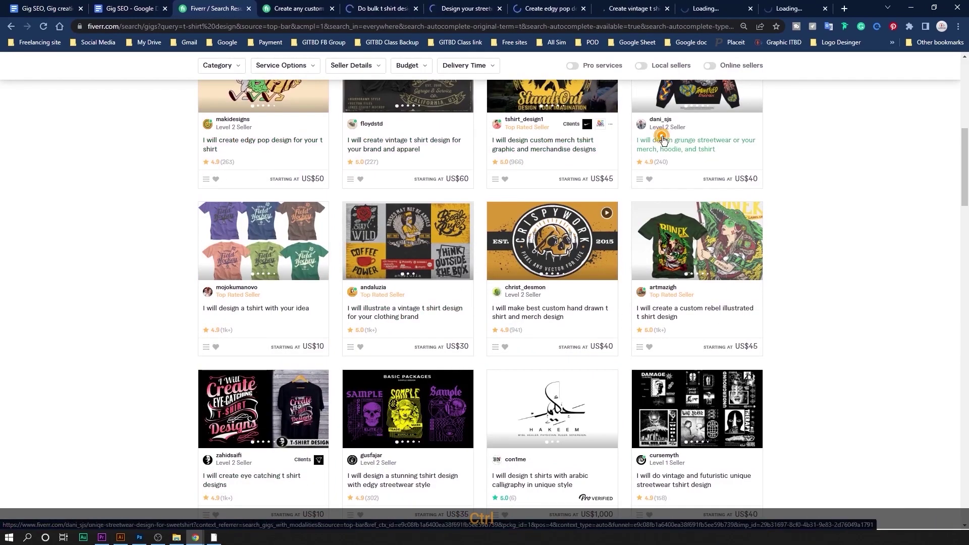
Step: Open the vintage illustration, hand-drawn, passion, illustrated and mascot gigs, then view the custom t-shirt gig
{"action": "left_click", "coordinate": [386, 309], "text": "ctrl"}
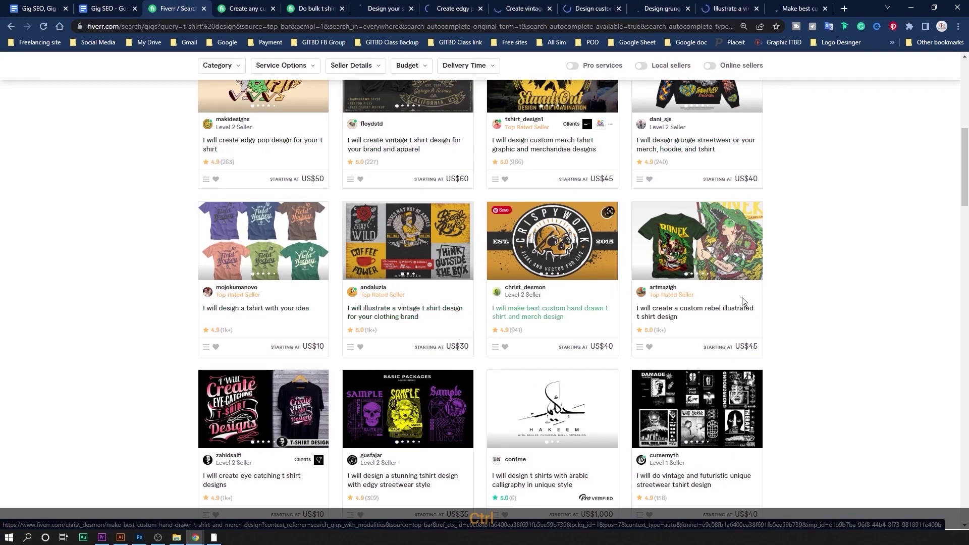
{"action": "left_click", "coordinate": [550, 309], "text": "ctrl"}
{"action": "scroll", "coordinate": [555, 302], "scroll_direction": "down", "scroll_amount": 10}
{"action": "left_click", "coordinate": [259, 316], "text": "ctrl"}
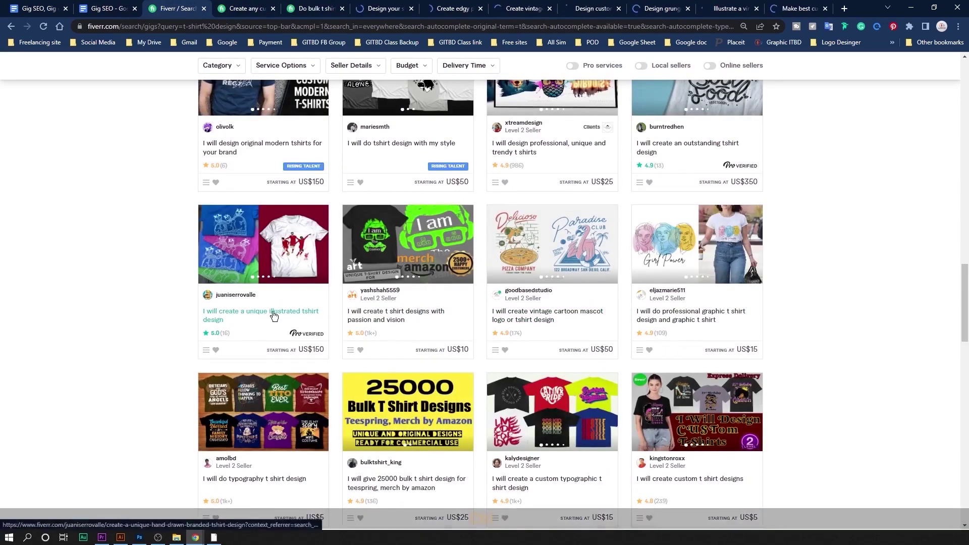
{"action": "left_click", "coordinate": [403, 316], "text": "ctrl"}
{"action": "left_click", "coordinate": [572, 350], "text": "ctrl"}
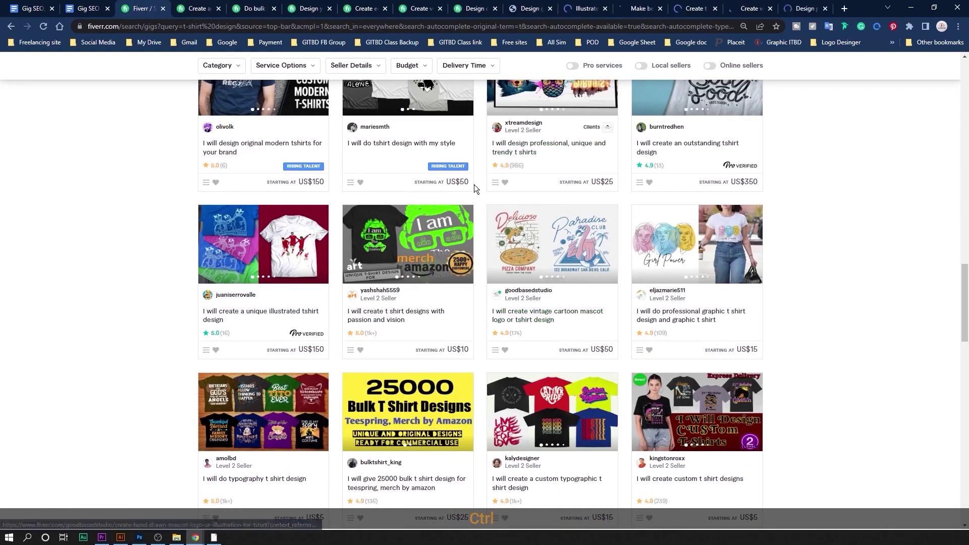
{"action": "left_click", "coordinate": [192, 7]}
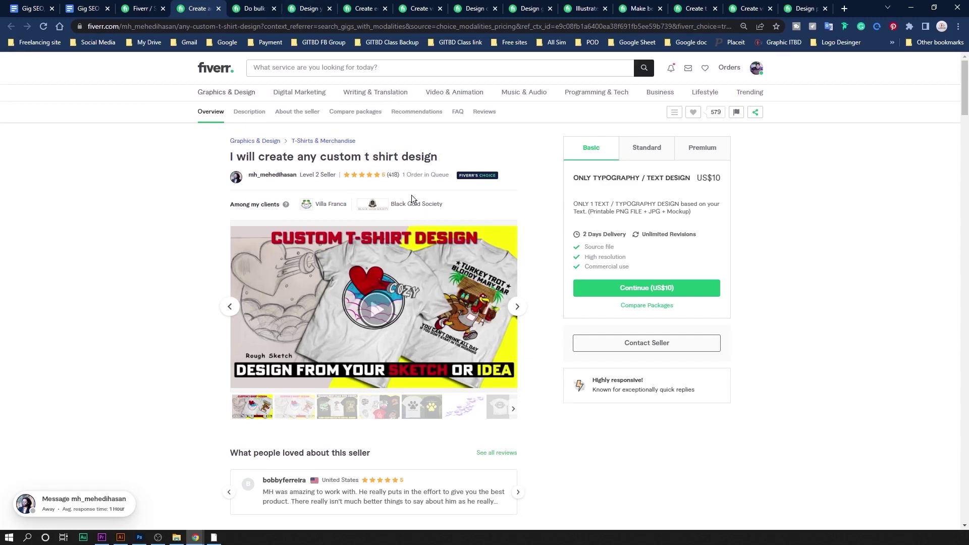
Step: Copy the title 'I will create any custom t shirt design' into the Gig SEO notes
{"action": "left_click_drag", "start_coordinate": [446, 158], "coordinate": [213, 150]}
{"action": "key", "text": "ctrl+c"}
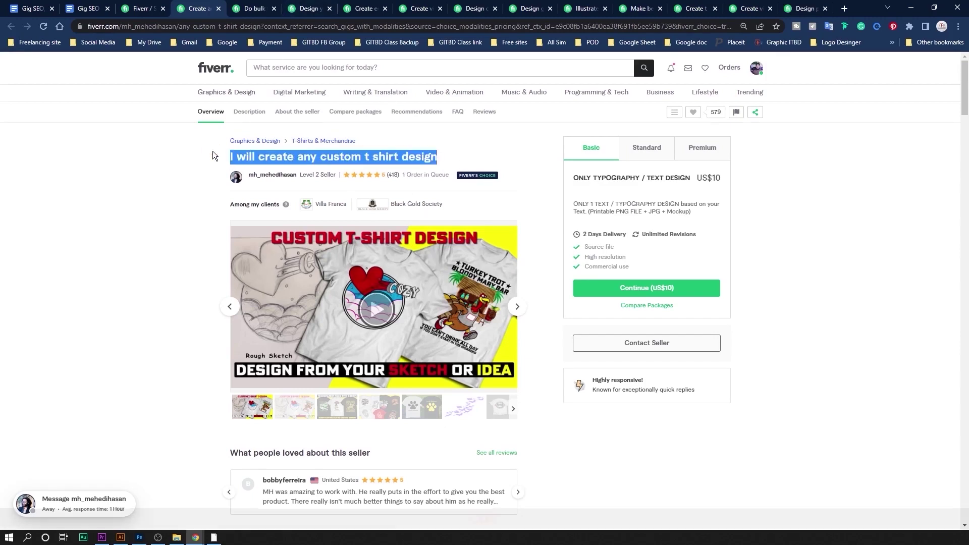
{"action": "left_click", "coordinate": [85, 8]}
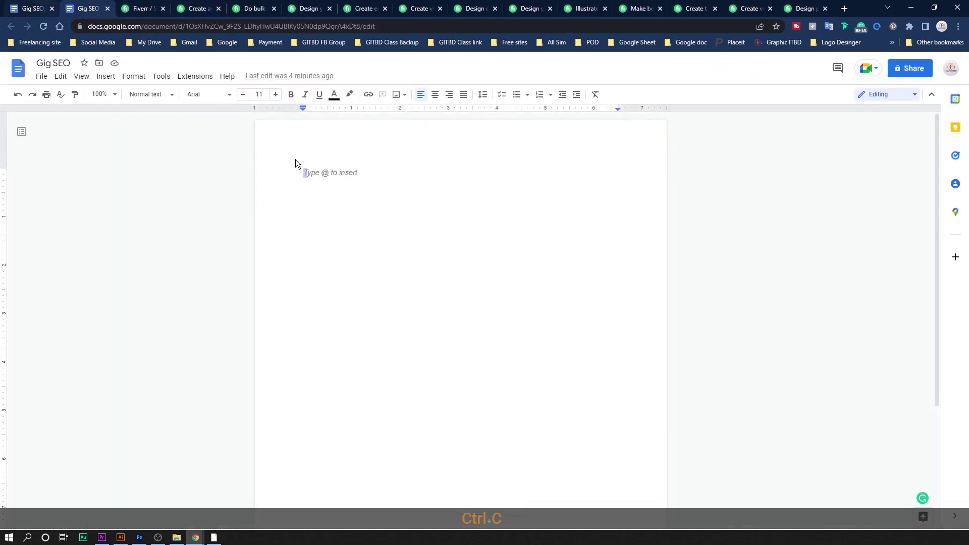
{"action": "key", "text": "ctrl+v"}
{"action": "left_click", "coordinate": [143, 6]}
Step: Close the bulk t-shirt designs gig and copy the streetwear brand gig title
{"action": "left_click", "coordinate": [251, 8]}
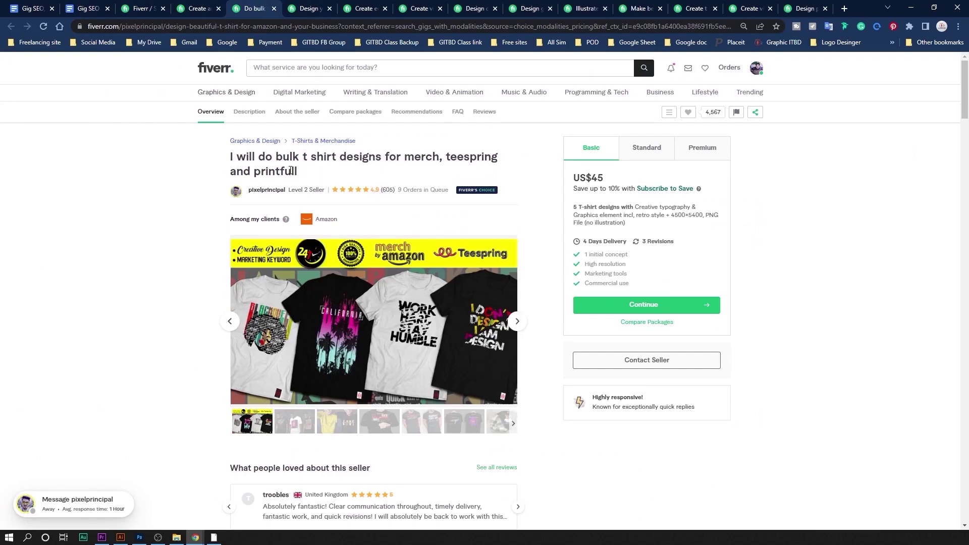
{"action": "left_click", "coordinate": [303, 8]}
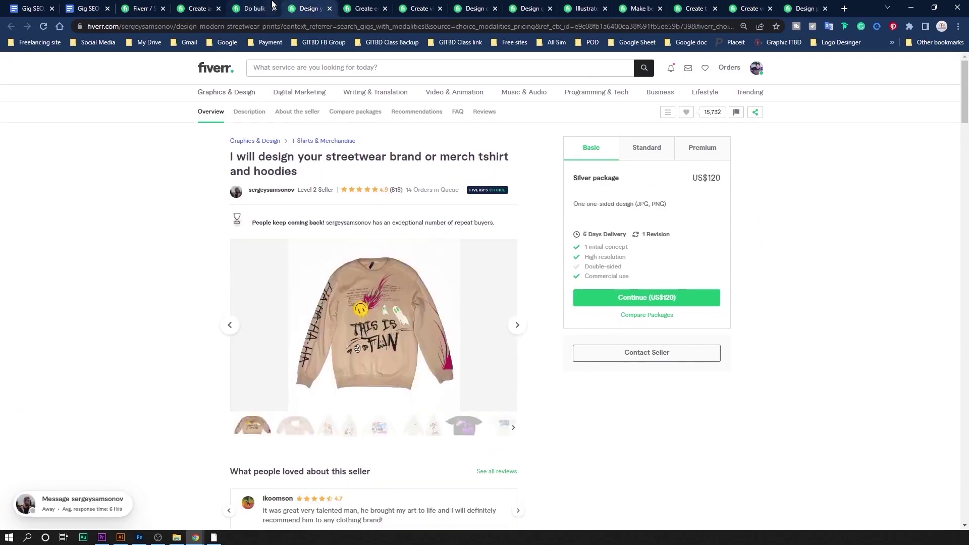
{"action": "left_click", "coordinate": [277, 11]}
{"action": "left_click", "coordinate": [277, 11]}
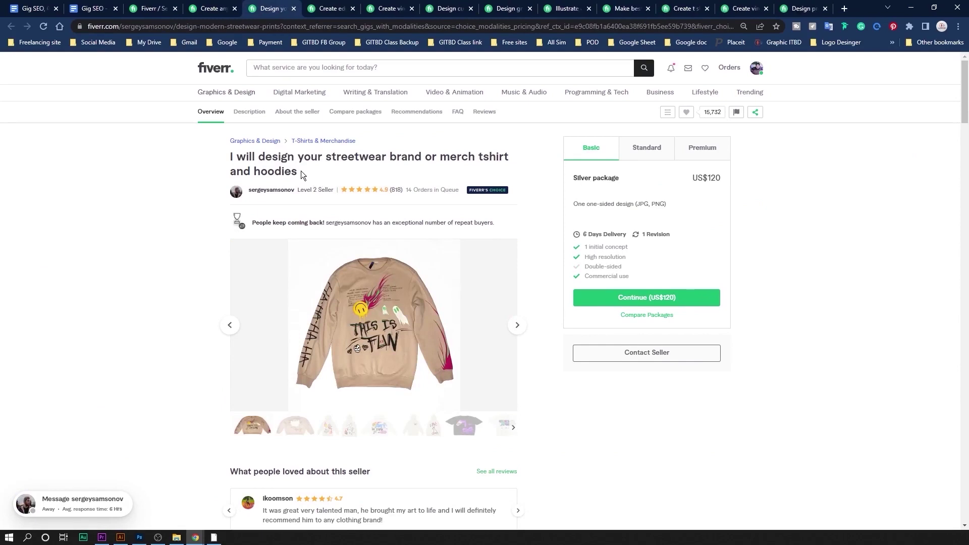
{"action": "left_click_drag", "start_coordinate": [303, 174], "coordinate": [233, 155]}
{"action": "key", "text": "ctrl+c"}
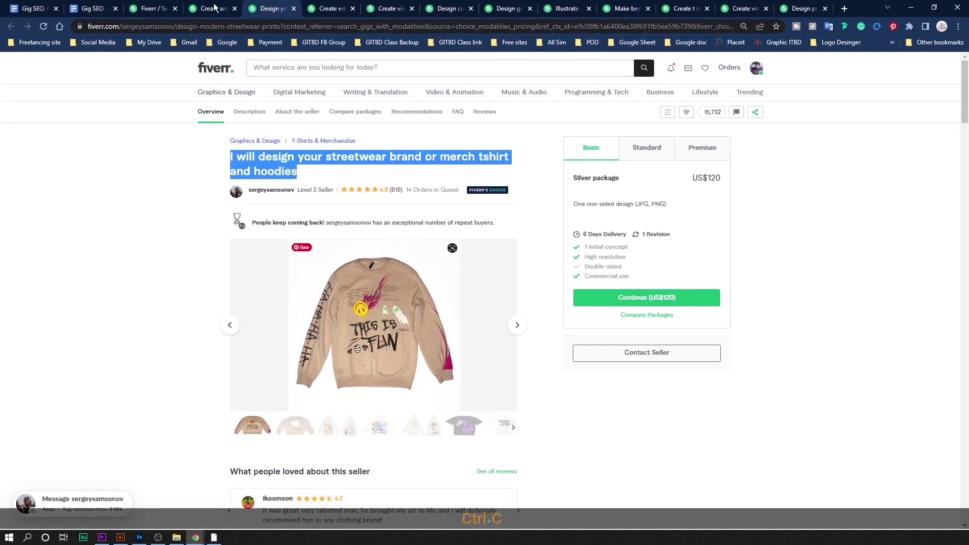
{"action": "left_click", "coordinate": [112, 14]}
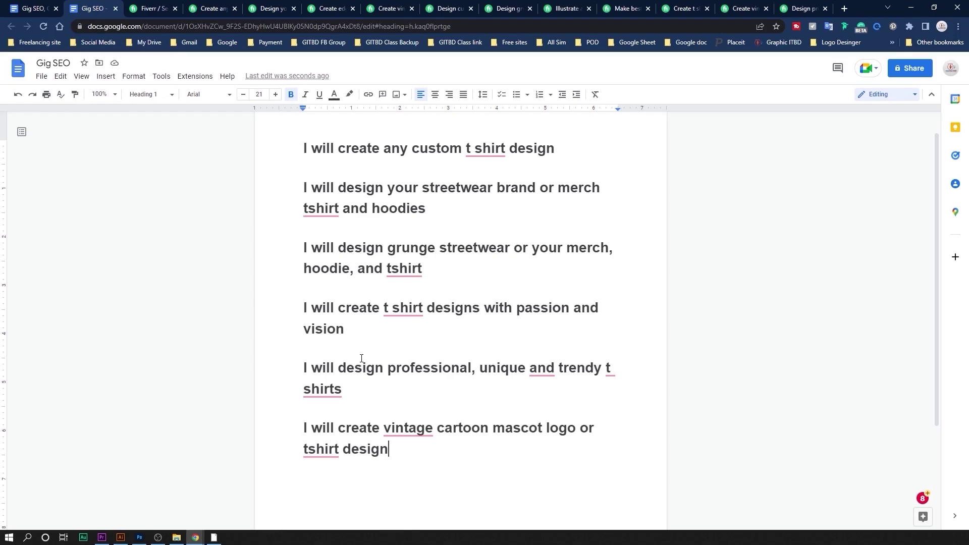
Step: Look over the six collected titles and show Grammarly's article suggestion for 'vintage'
{"action": "left_click", "coordinate": [385, 338]}
{"action": "left_click", "coordinate": [390, 149]}
{"action": "left_click", "coordinate": [321, 308]}
{"action": "left_click", "coordinate": [512, 308]}
{"action": "mouse_move", "coordinate": [407, 429]}
{"action": "left_click", "coordinate": [412, 453]}
{"action": "left_click", "coordinate": [407, 428]}
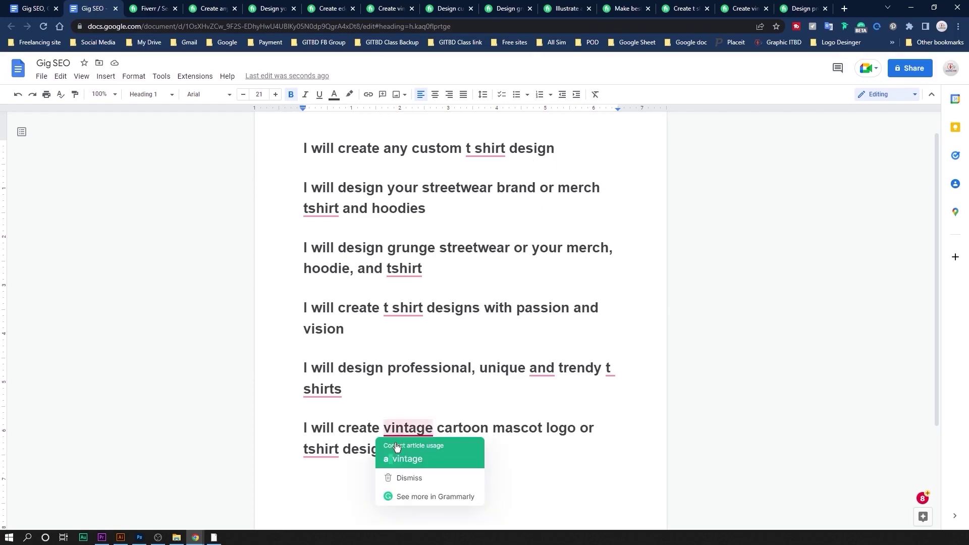
Step: Delete all titles except the first and insert 'and vintage' before 'design'
{"action": "left_click", "coordinate": [403, 457]}
{"action": "mouse_move", "coordinate": [389, 449]}
{"action": "left_mouse_down"}
{"action": "mouse_move", "coordinate": [307, 272]}
{"action": "mouse_move", "coordinate": [296, 196]}
{"action": "left_mouse_up"}
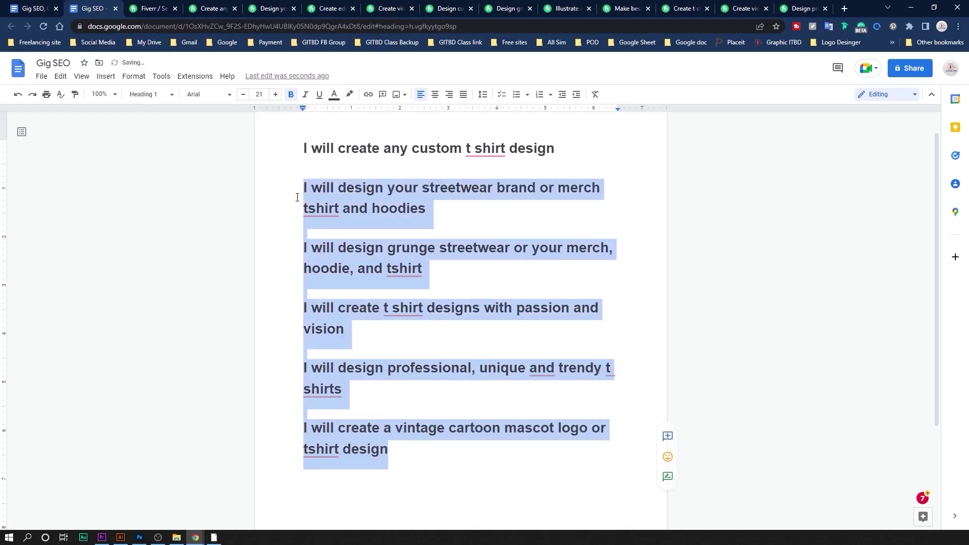
{"action": "key", "text": "BackSpace"}
{"action": "key", "text": "BackSpace"}
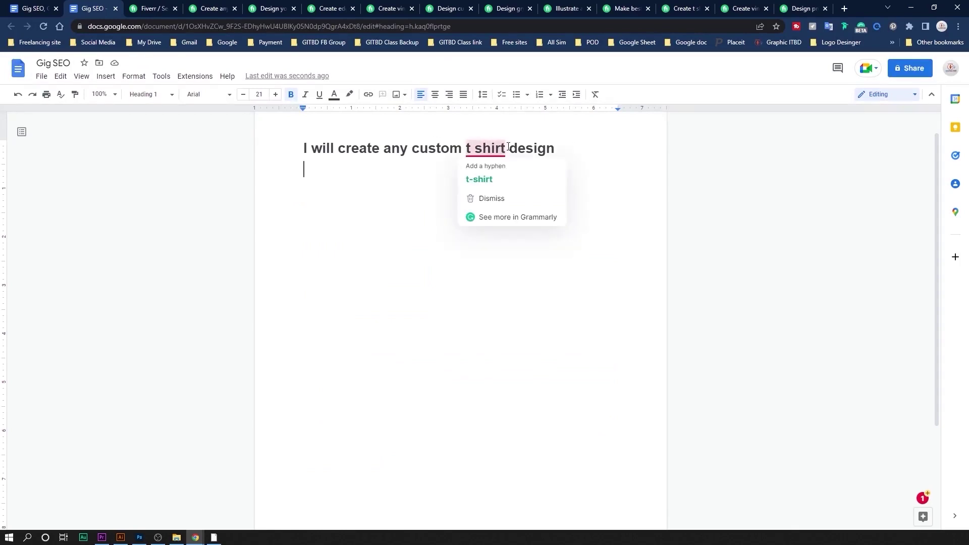
{"action": "left_click_drag", "start_coordinate": [508, 147], "coordinate": [463, 147]}
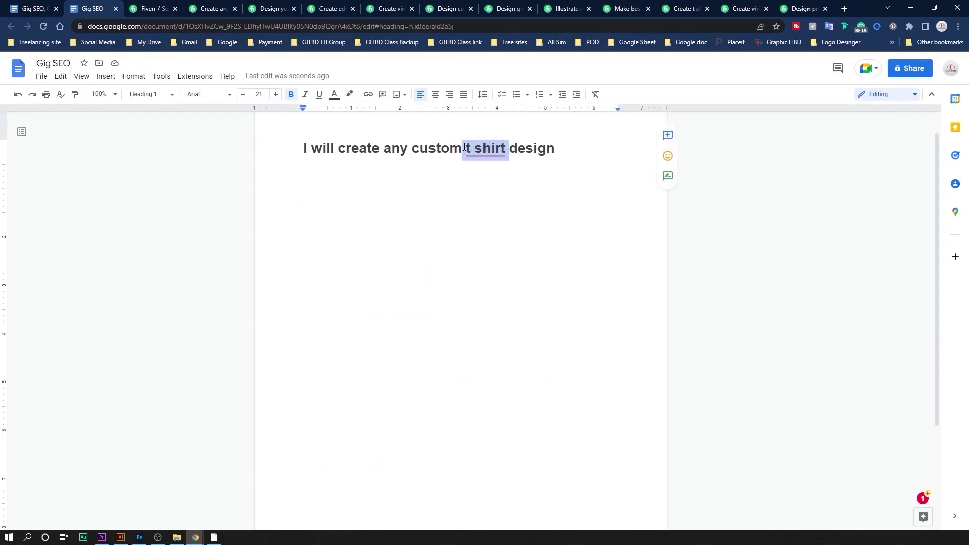
{"action": "left_click", "coordinate": [510, 148]}
{"action": "type", "text": "an"}
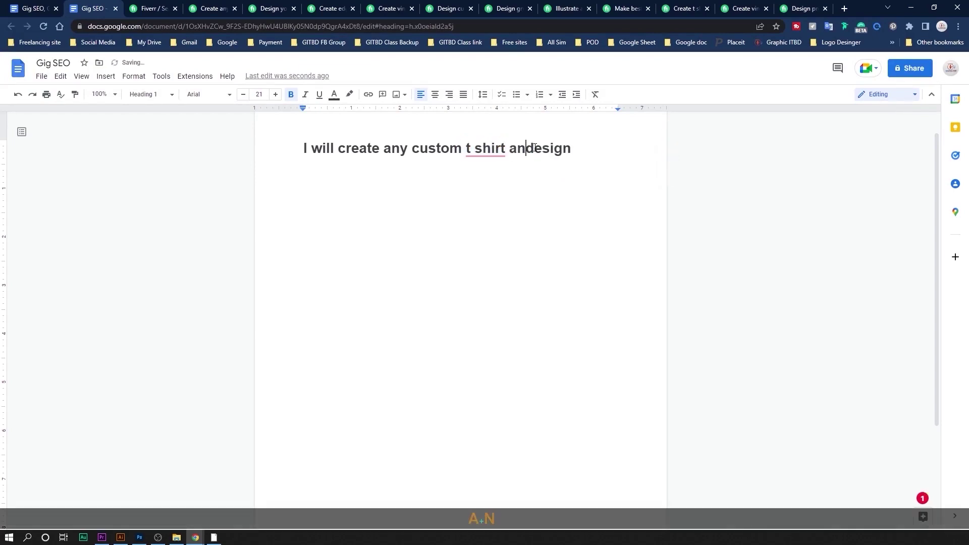
{"action": "type", "text": "d vintag"}
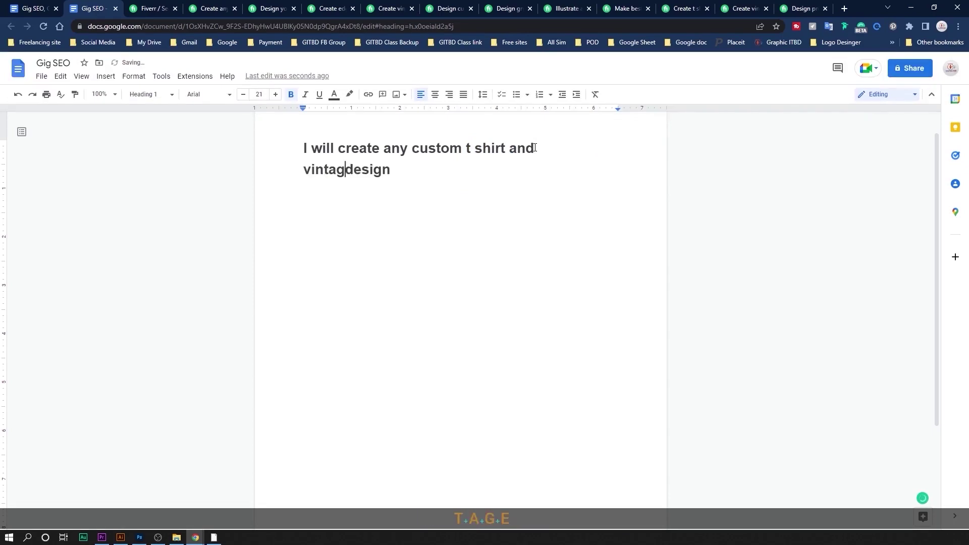
{"action": "type", "text": "e"}
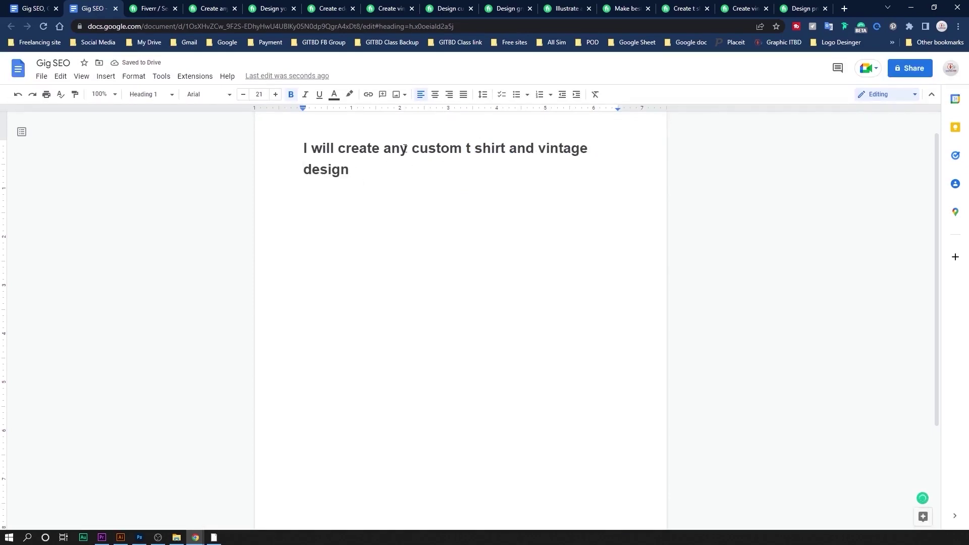
Step: Remove 'any' and replace 'create' with 'Do' in the heading
{"action": "left_click_drag", "start_coordinate": [462, 148], "coordinate": [418, 148]}
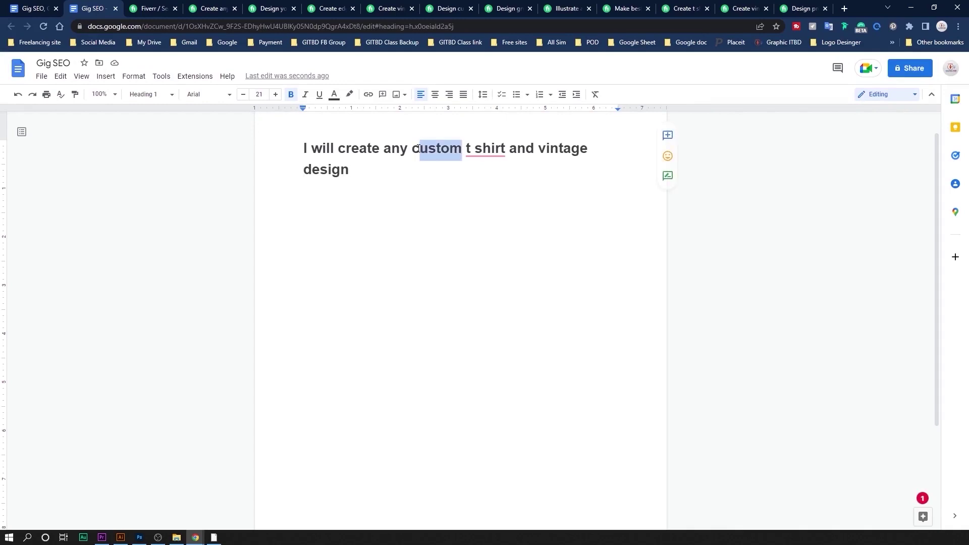
{"action": "key", "text": "BackSpace"}
{"action": "key", "text": "BackSpace"}
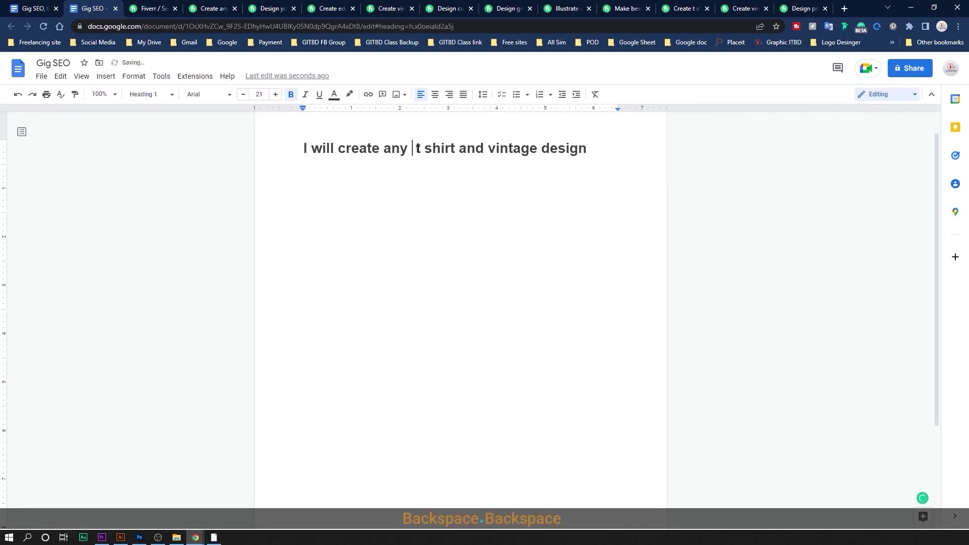
{"action": "key", "text": "ctrl+z"}
{"action": "left_click_drag", "start_coordinate": [412, 148], "coordinate": [382, 147]}
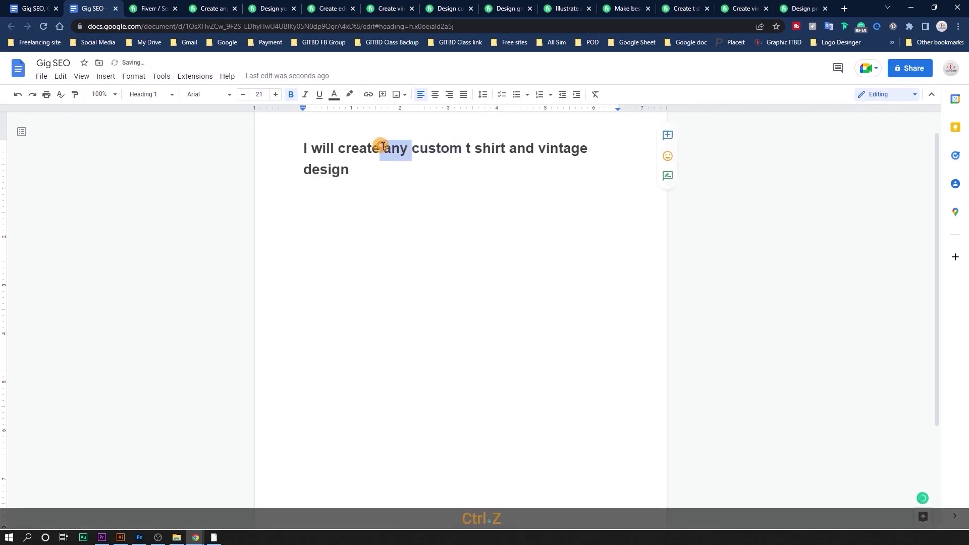
{"action": "key", "text": "BackSpace"}
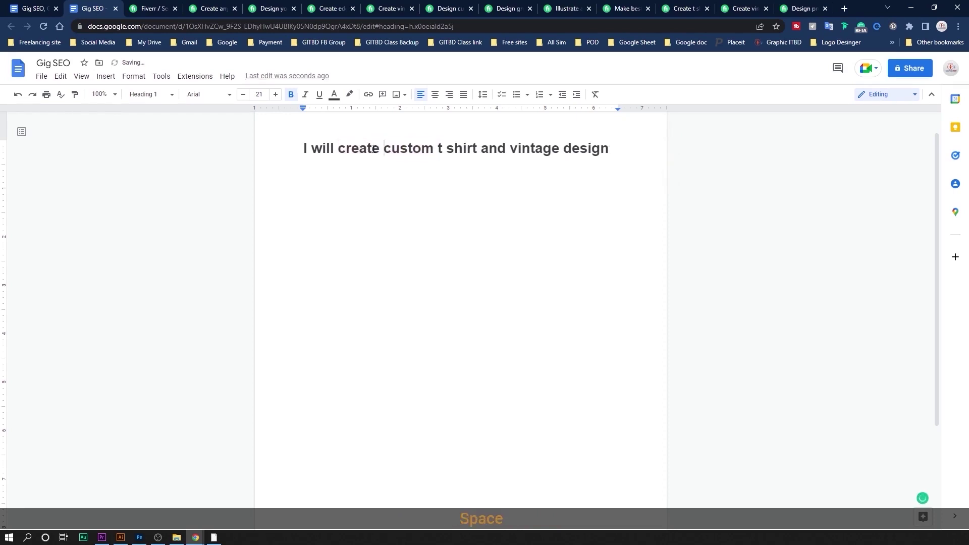
{"action": "left_click_drag", "start_coordinate": [381, 148], "coordinate": [338, 148]}
{"action": "type", "text": "De"}
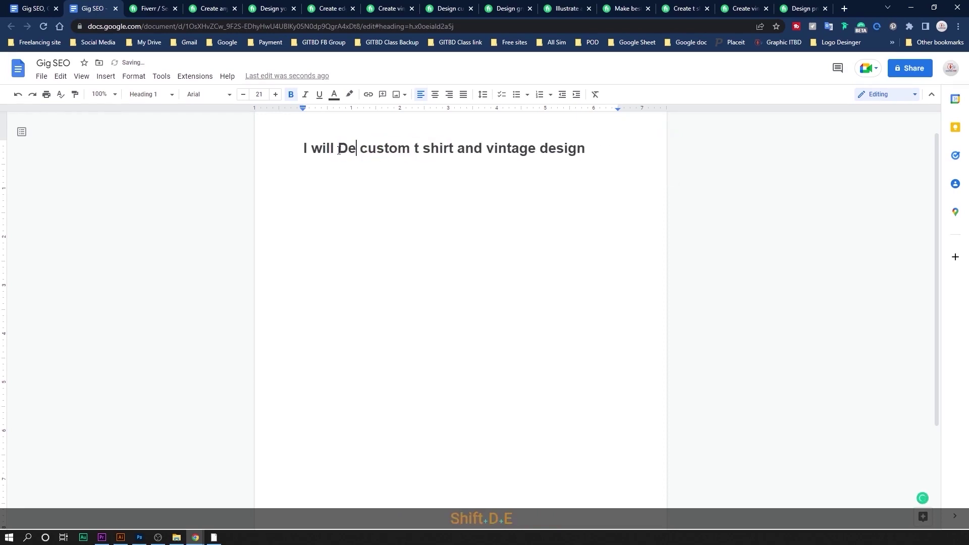
{"action": "type", "text": "sign"}
{"action": "key", "text": "BackSpace"}
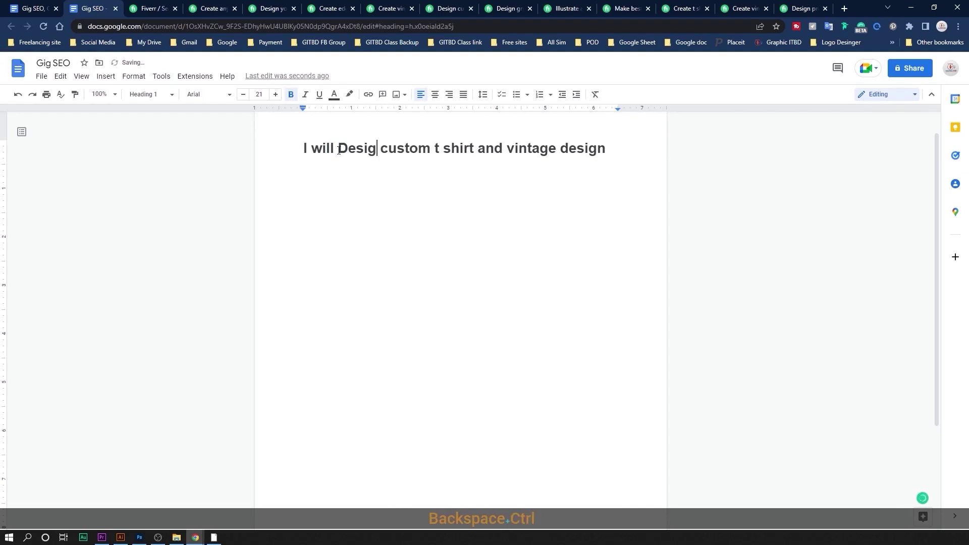
{"action": "key", "text": "ctrl+z"}
{"action": "key", "text": "BackSpace"}
{"action": "key", "text": "BackSpace"}
{"action": "key", "text": "BackSpace"}
{"action": "key", "text": "BackSpace"}
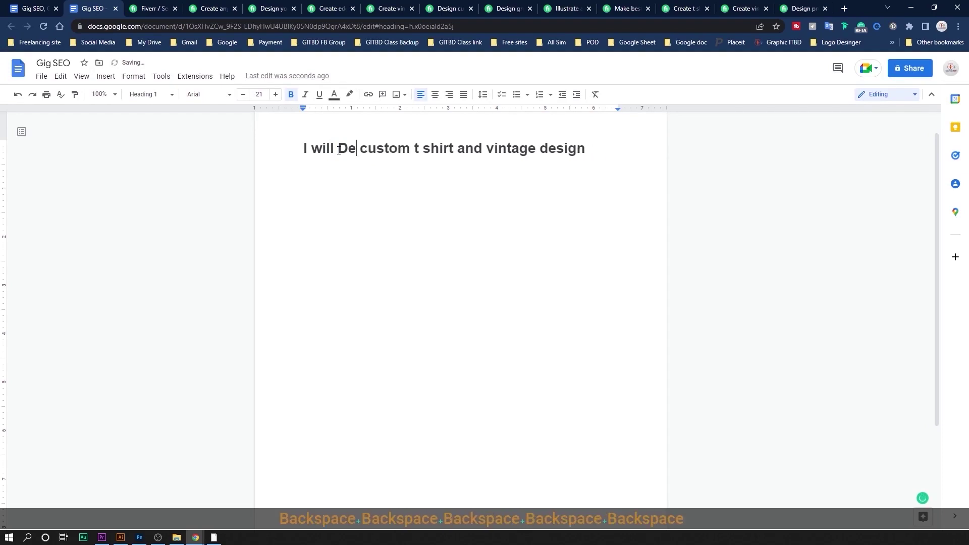
{"action": "key", "text": "BackSpace"}
{"action": "type", "text": "o"}
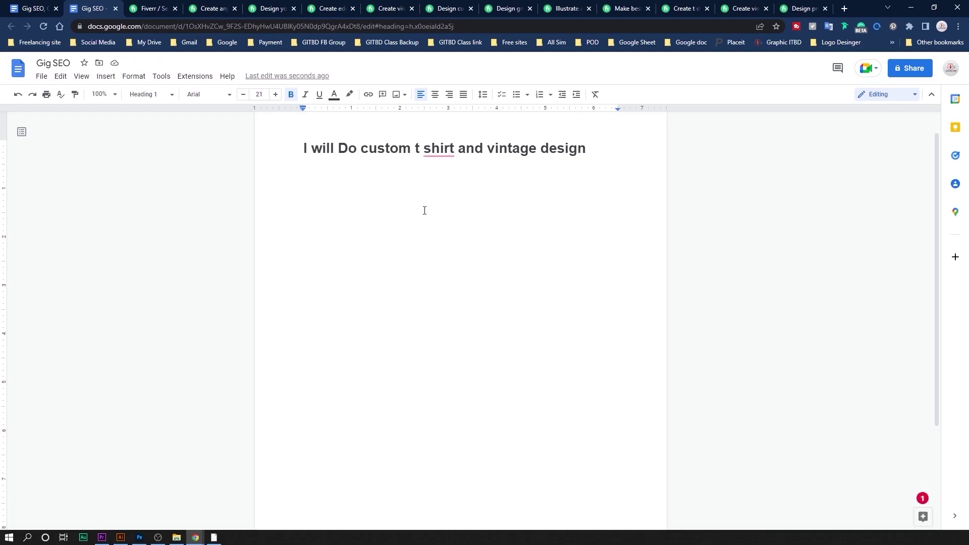
{"action": "scroll", "coordinate": [507, 197], "scroll_direction": "up", "scroll_amount": 1}
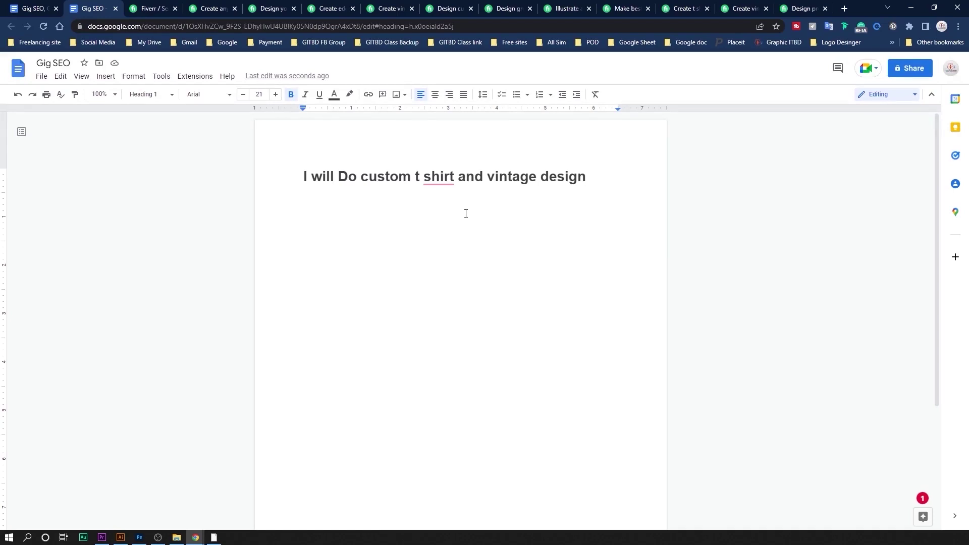
Step: Paste the heading 'I will Do custom t shirt and vintage design' after 'Title :'
{"action": "mouse_move", "coordinate": [361, 176]}
{"action": "left_mouse_down"}
{"action": "mouse_move", "coordinate": [464, 176]}
{"action": "mouse_move", "coordinate": [455, 177]}
{"action": "left_mouse_up"}
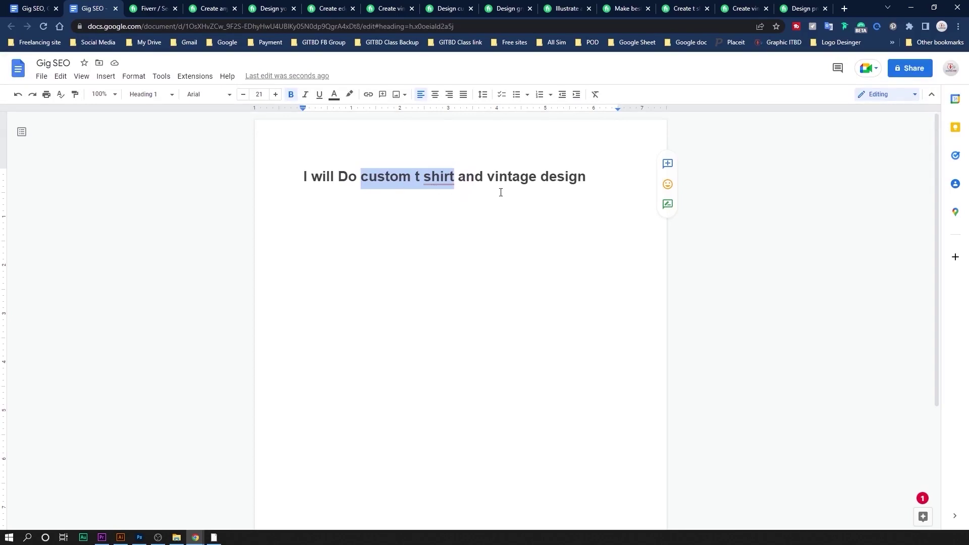
{"action": "left_click_drag", "start_coordinate": [588, 176], "coordinate": [489, 180]}
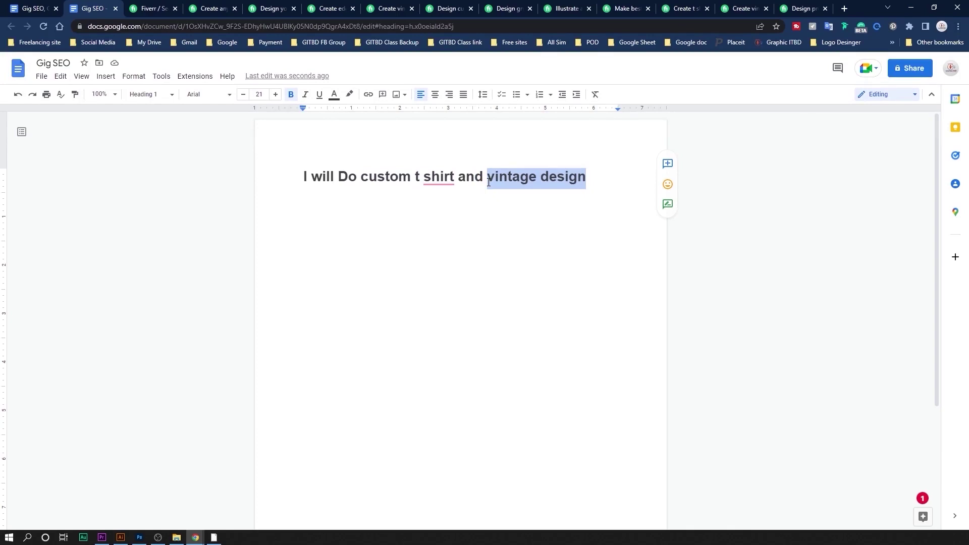
{"action": "left_click_drag", "start_coordinate": [586, 177], "coordinate": [305, 167]}
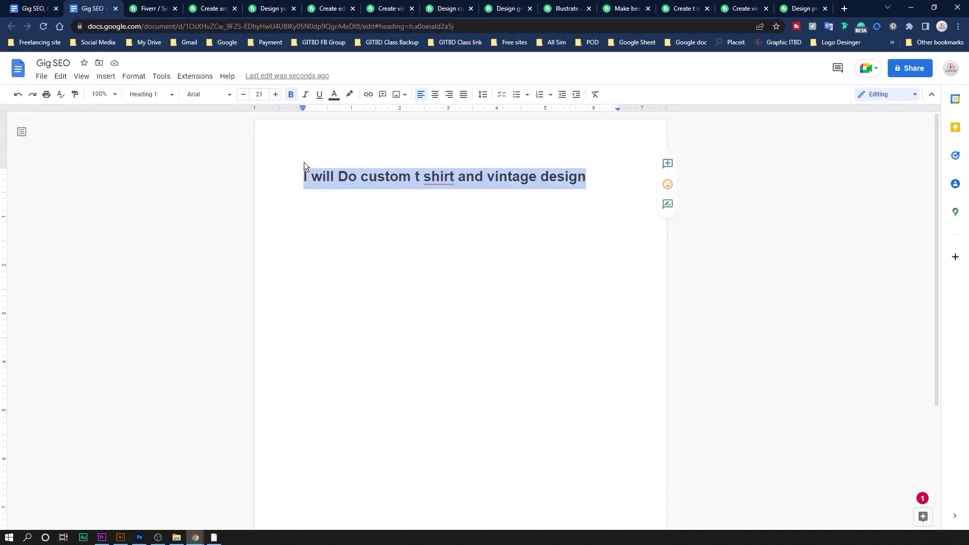
{"action": "key", "text": "ctrl+c"}
{"action": "key", "text": "ctrl"}
{"action": "key", "text": "ctrl+c"}
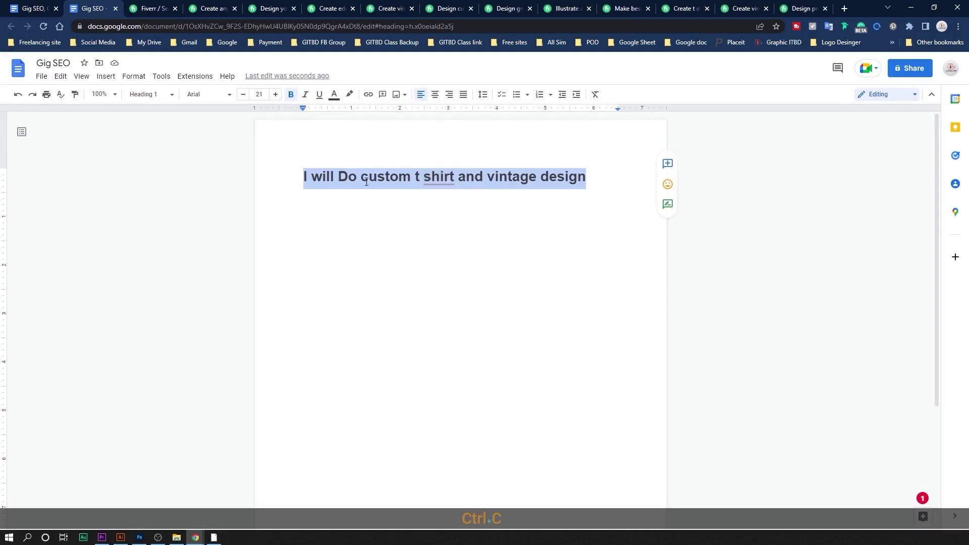
{"action": "left_click", "coordinate": [30, 8]}
{"action": "key", "text": "ctrl+v"}
{"action": "key", "text": "ctrl+z"}
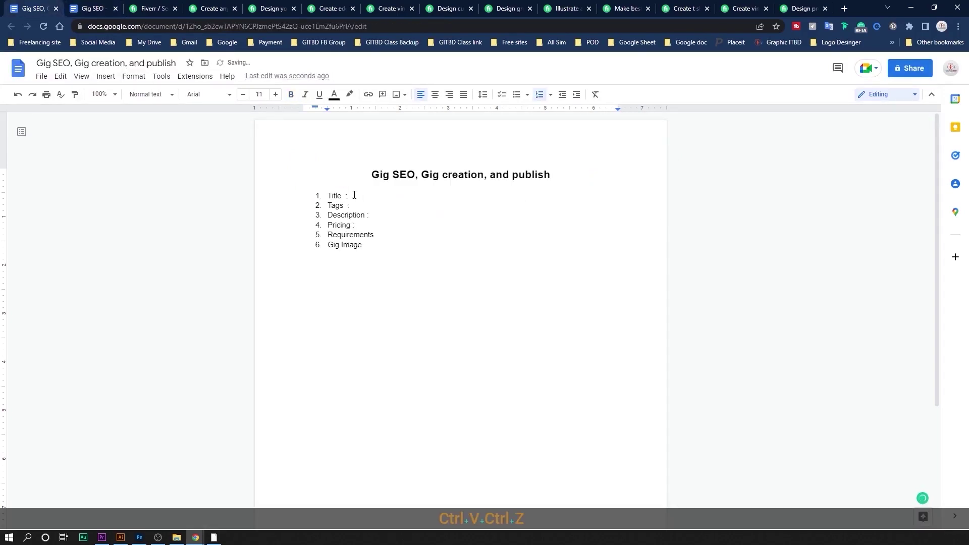
{"action": "key", "text": "ctrl"}
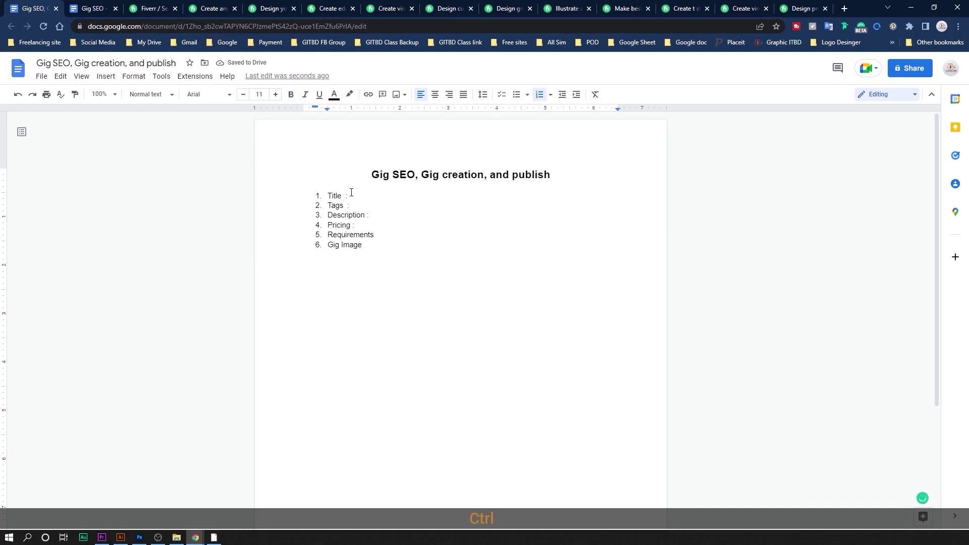
{"action": "key", "text": "ctrl+v"}
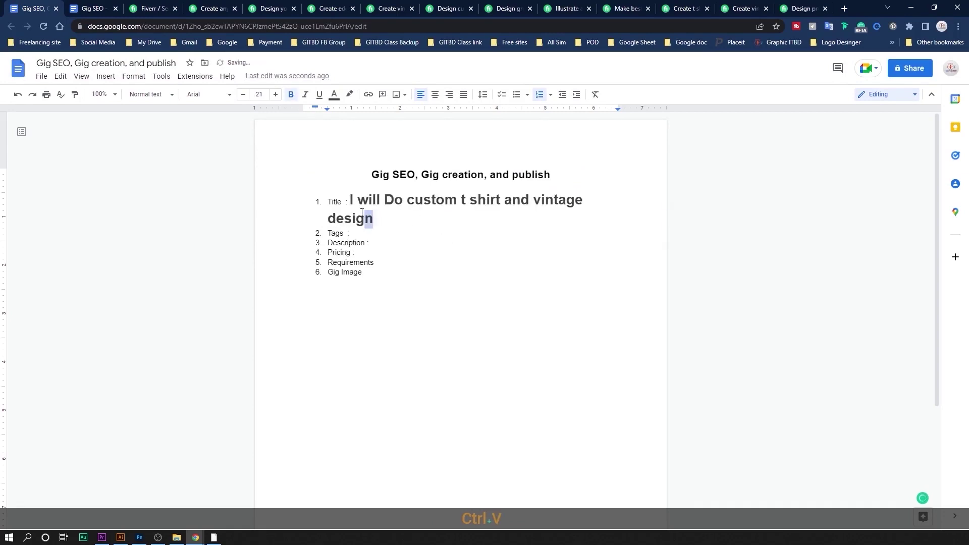
Step: Shrink the pasted title's font and add line breaks after the title and Tags
{"action": "left_click_drag", "start_coordinate": [374, 218], "coordinate": [348, 200]}
{"action": "left_click", "coordinate": [244, 94]}
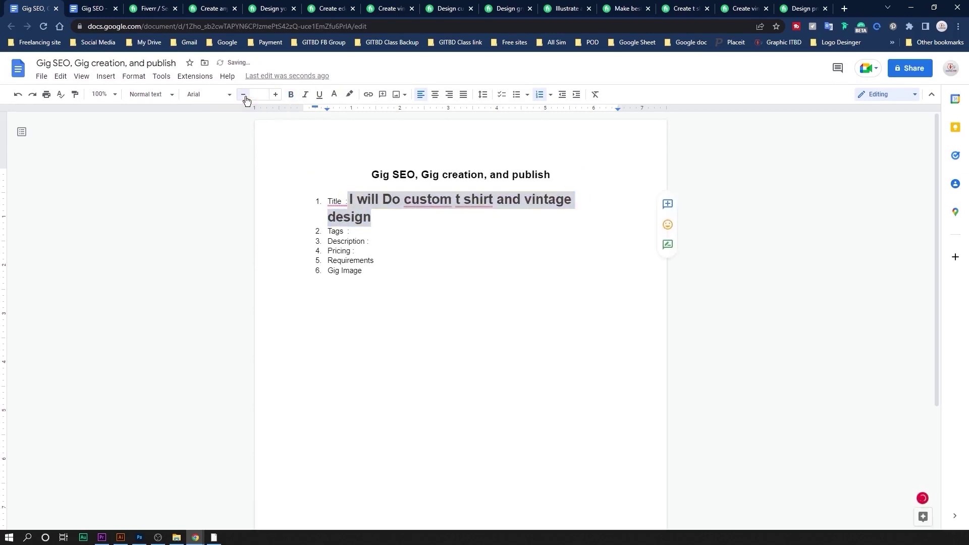
{"action": "left_click", "coordinate": [244, 94]}
{"action": "left_click", "coordinate": [477, 243]}
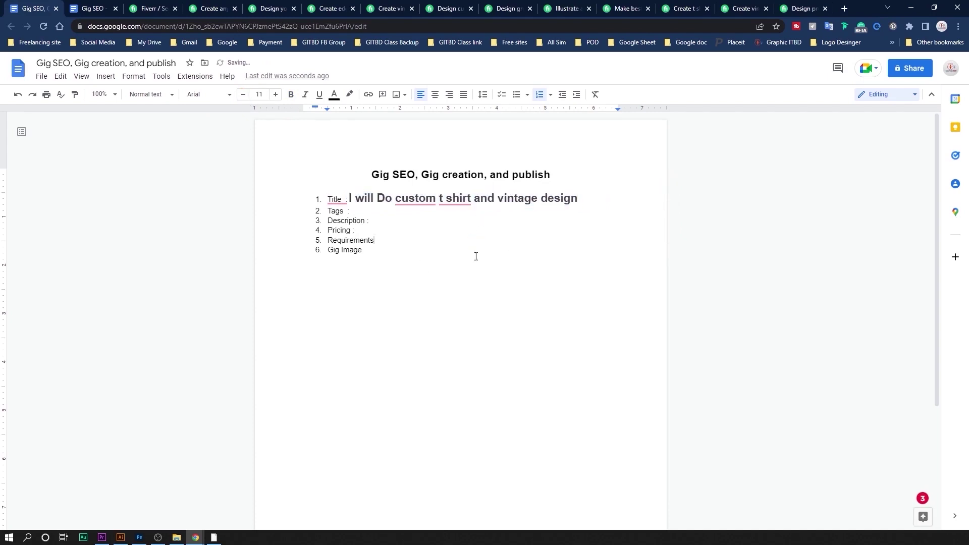
{"action": "left_click", "coordinate": [615, 214]}
{"action": "key", "text": "shift+Return"}
{"action": "key", "text": "Return"}
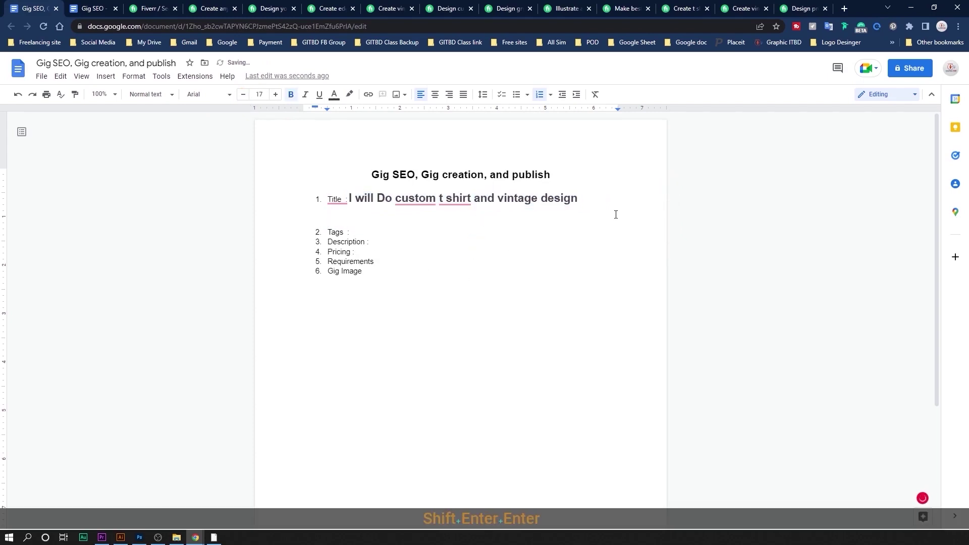
{"action": "left_click", "coordinate": [356, 225]}
{"action": "left_click", "coordinate": [357, 231]}
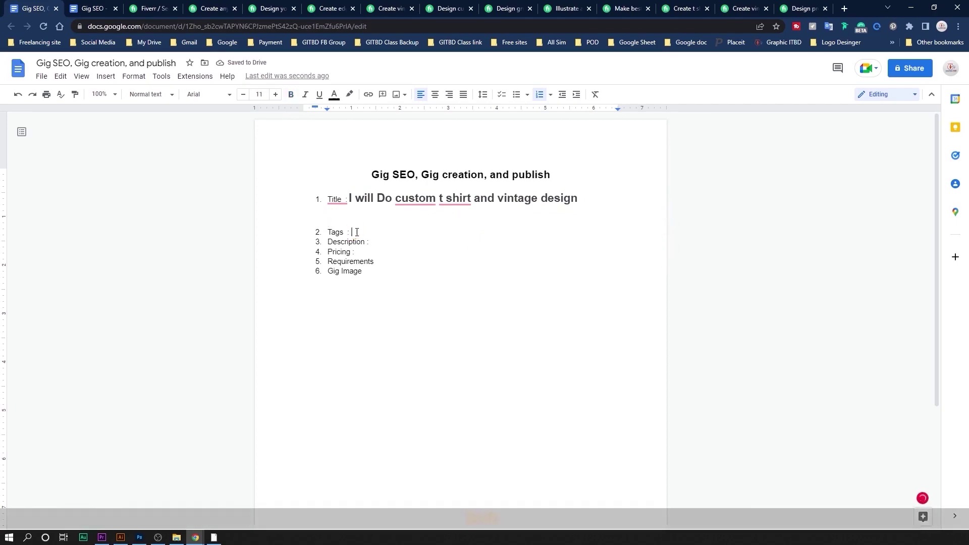
{"action": "key", "text": "shift+Return"}
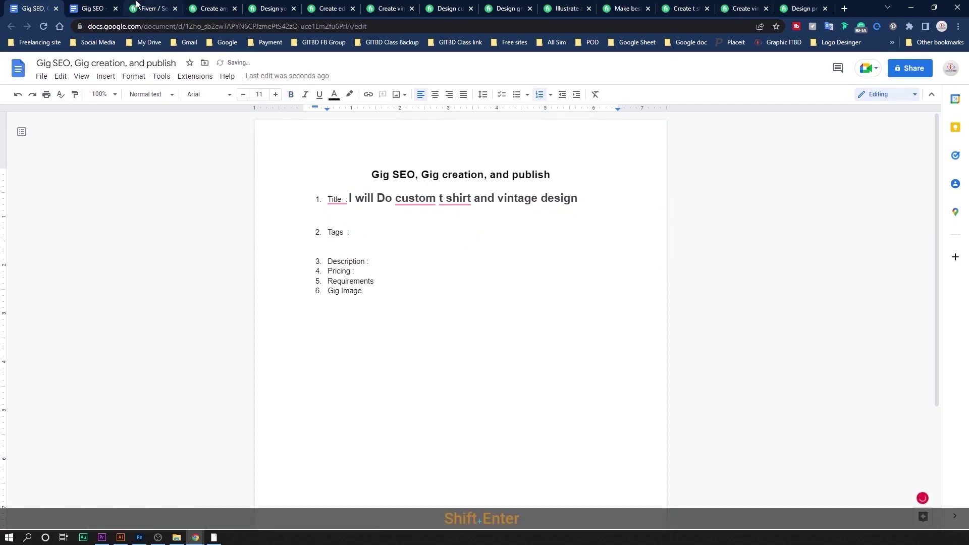
{"action": "left_click", "coordinate": [149, 8]}
Step: Copy the 'tshirt design' related tag from the competitor's custom t-shirt gig
{"action": "left_click", "coordinate": [210, 9]}
{"action": "scroll", "coordinate": [361, 324], "scroll_direction": "down", "scroll_amount": 15}
{"action": "scroll", "coordinate": [362, 324], "scroll_direction": "down", "scroll_amount": 10}
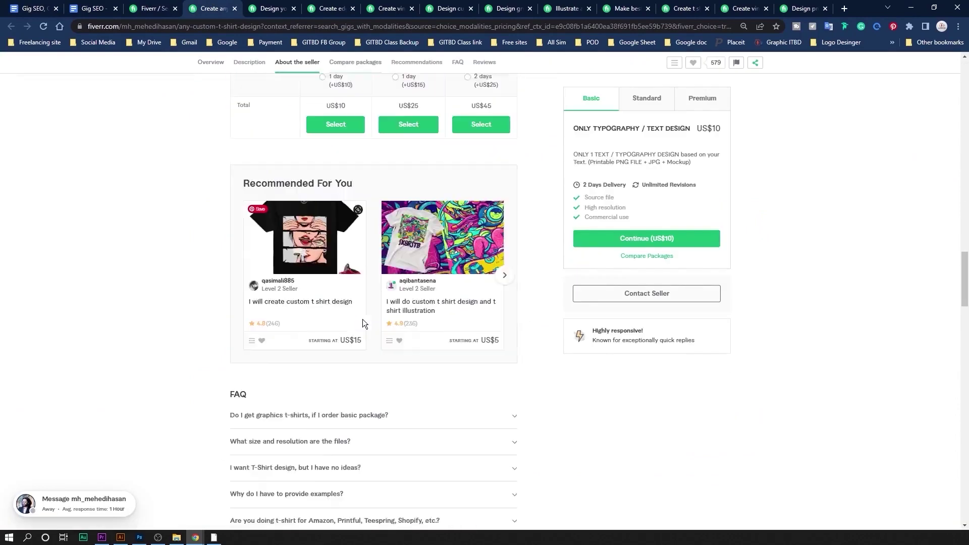
{"action": "scroll", "coordinate": [362, 319], "scroll_direction": "down", "scroll_amount": 10}
{"action": "scroll", "coordinate": [363, 320], "scroll_direction": "down", "scroll_amount": 10}
{"action": "scroll", "coordinate": [360, 328], "scroll_direction": "down", "scroll_amount": 10}
{"action": "scroll", "coordinate": [360, 328], "scroll_direction": "down", "scroll_amount": 1}
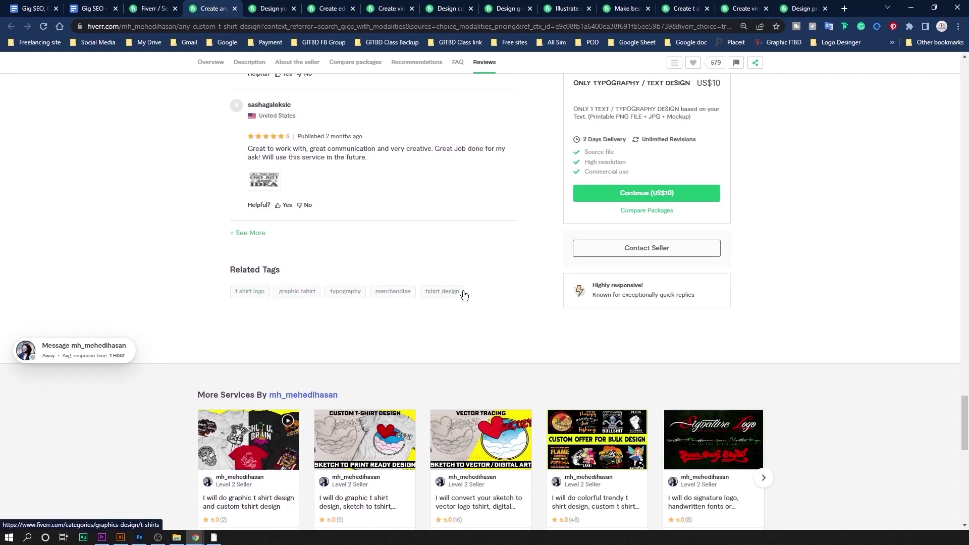
{"action": "mouse_move", "coordinate": [461, 292]}
{"action": "left_mouse_down"}
{"action": "mouse_move", "coordinate": [422, 296]}
{"action": "mouse_move", "coordinate": [462, 301]}
{"action": "left_mouse_up"}
{"action": "key", "text": "ctrl+c"}
{"action": "left_click", "coordinate": [146, 8]}
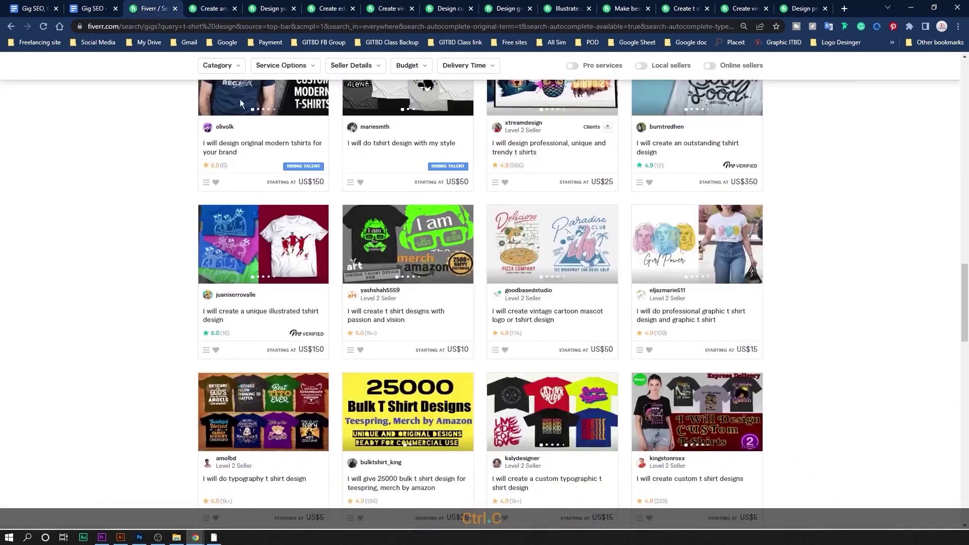
{"action": "left_click", "coordinate": [97, 6]}
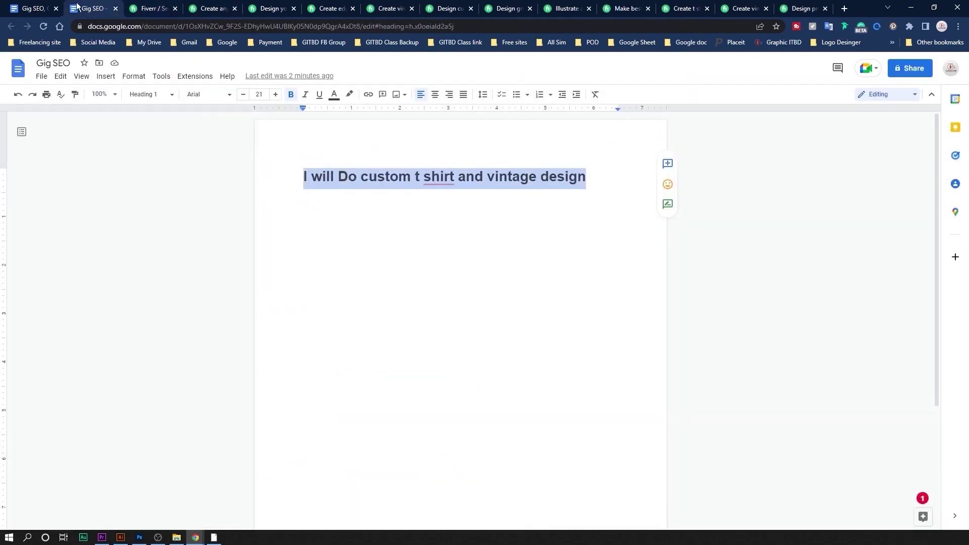
{"action": "left_click", "coordinate": [23, 7]}
Step: Paste 'tshirt design' under Tags and add 'Vintage Tshirt' on the next line
{"action": "key", "text": "ctrl+v"}
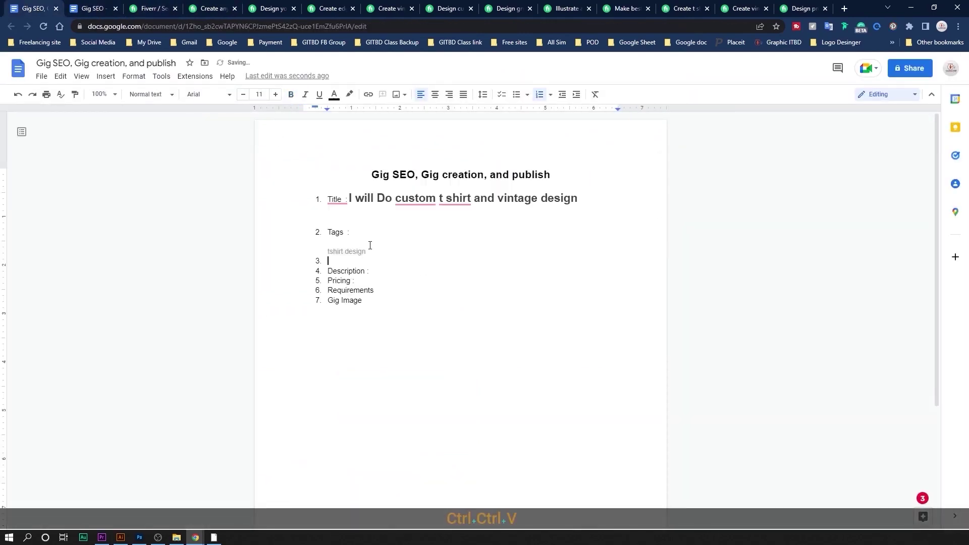
{"action": "key", "text": "shift+Left"}
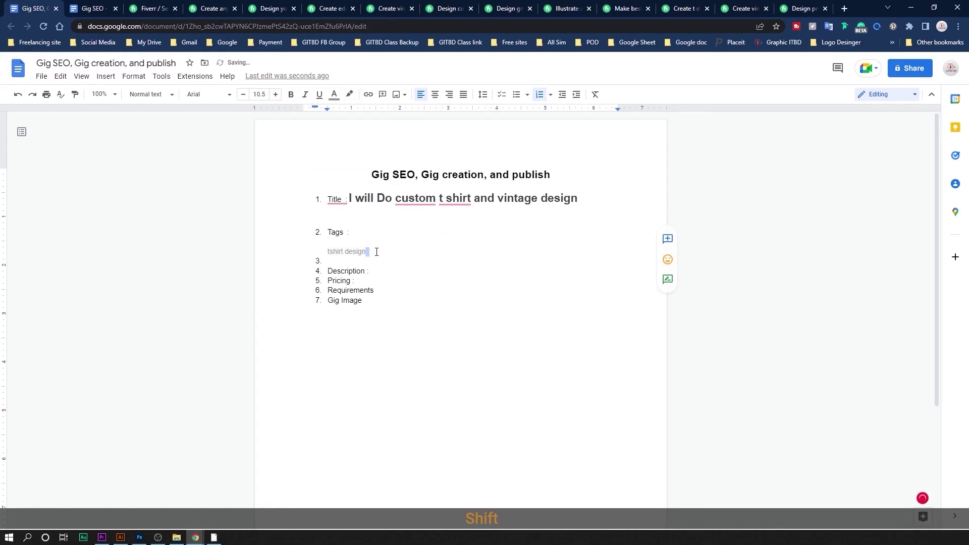
{"action": "key", "text": "shift+Return"}
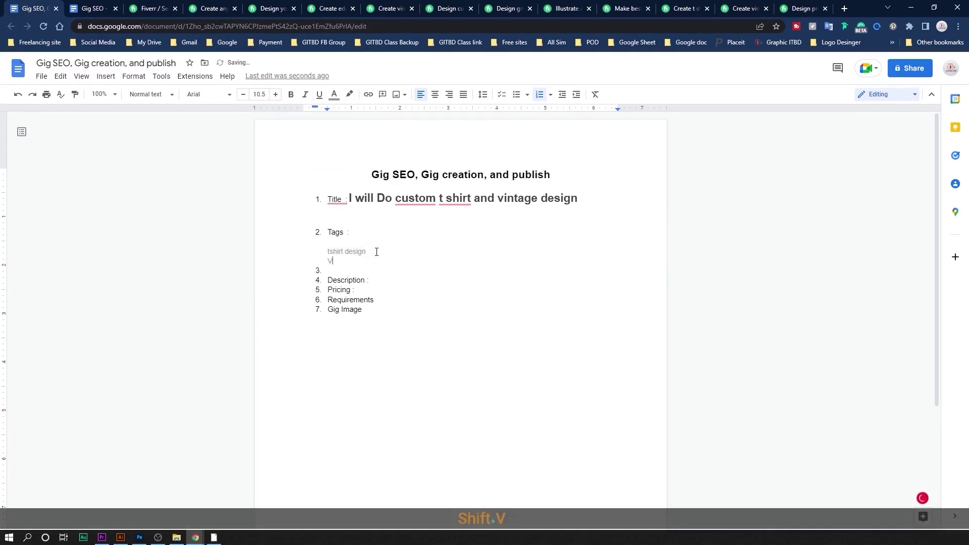
{"action": "type", "text": "Vinta"}
{"action": "type", "text": "ge Desig"}
{"action": "key", "text": "BackSpace"}
{"action": "key", "text": "BackSpace"}
{"action": "key", "text": "BackSpace"}
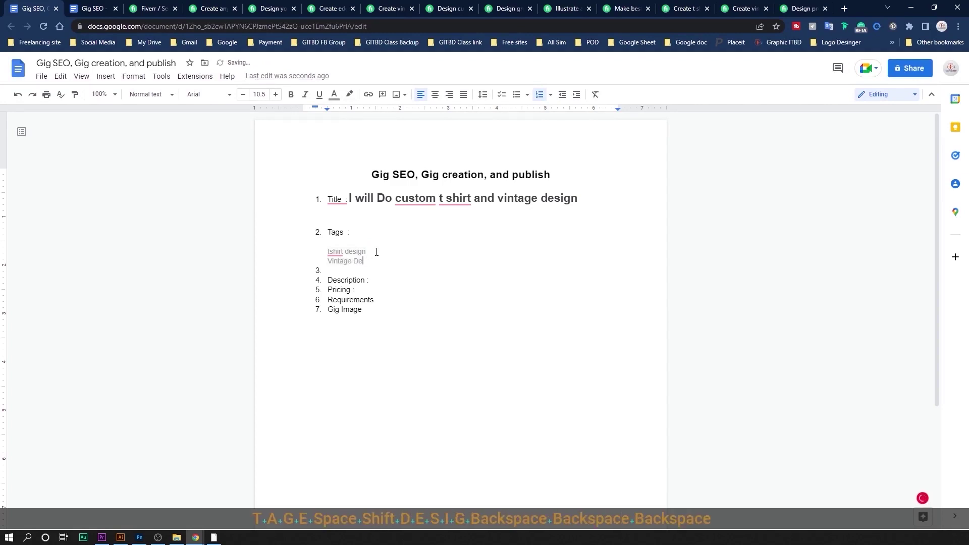
{"action": "key", "text": "BackSpace"}
{"action": "key", "text": "BackSpace"}
{"action": "type", "text": "T"}
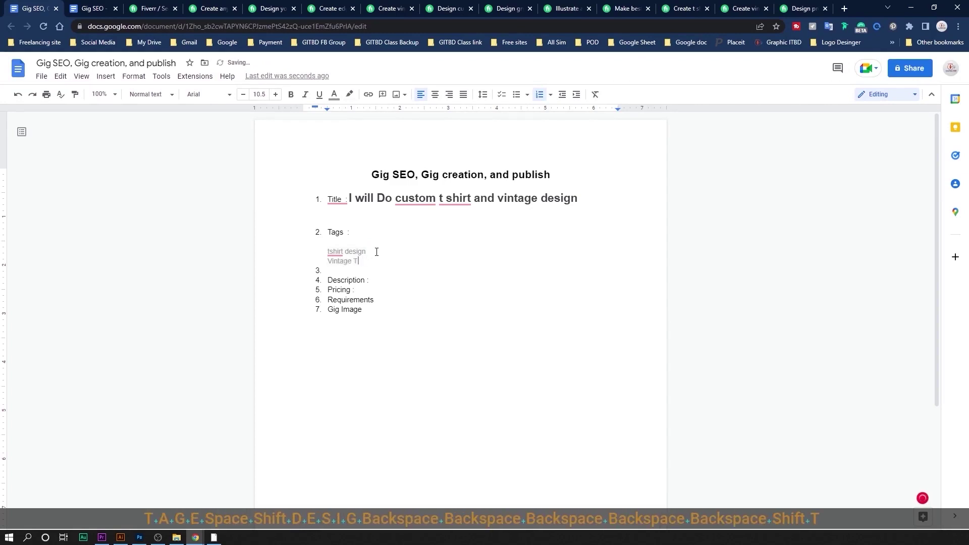
{"action": "type", "text": "shirt"}
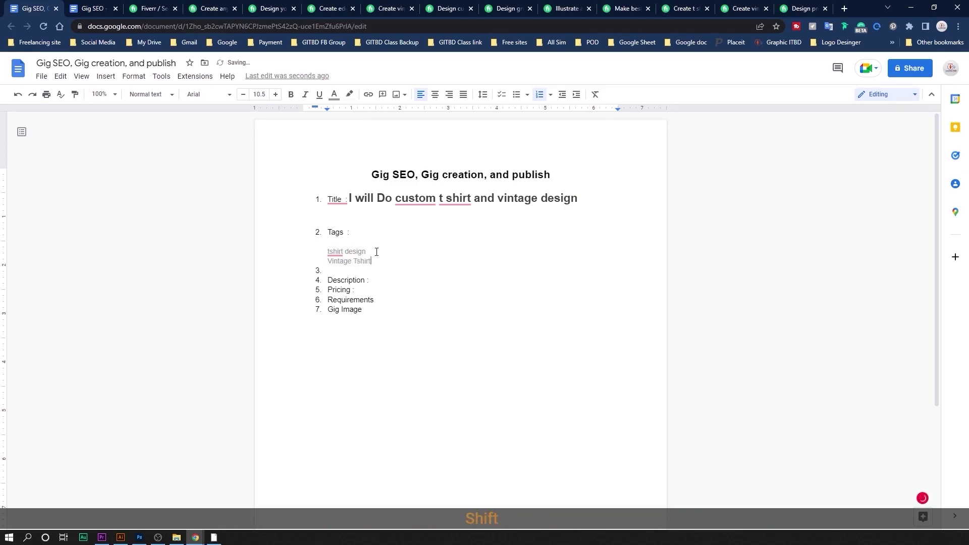
Step: Add 'Custom T shirt', 'Typography' and 'Tshirt' as further tag lines
{"action": "key", "text": "shift+Return"}
{"action": "type", "text": "Custo"}
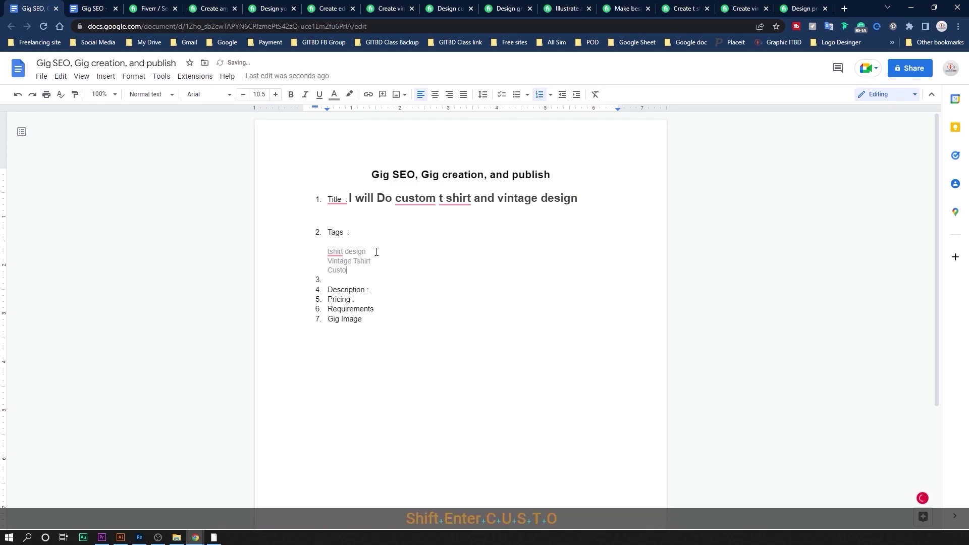
{"action": "type", "text": "m T shirt"}
{"action": "key", "text": "shift+Return"}
{"action": "type", "text": "T"}
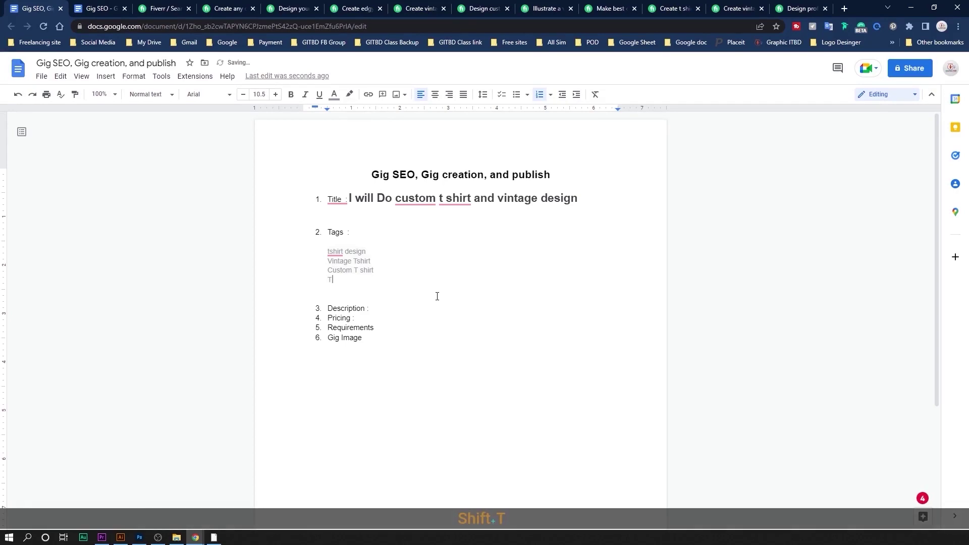
{"action": "type", "text": "ypography"}
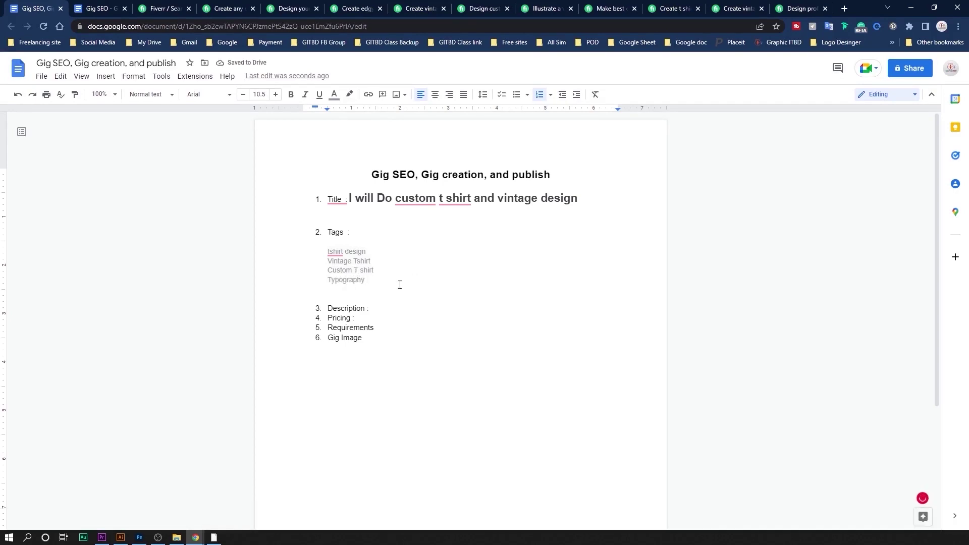
{"action": "key", "text": "shift+Return"}
{"action": "type", "text": "Tshirt"}
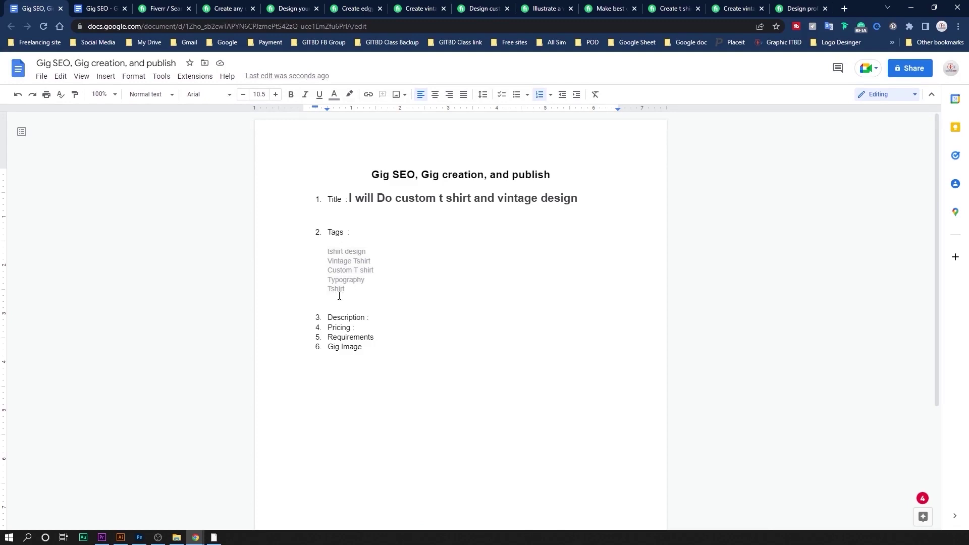
{"action": "left_click", "coordinate": [378, 318]}
Step: Read the About This Gig sections of three competitor gigs, ending with the vintage t-shirt gig
{"action": "left_click", "coordinate": [290, 8]}
{"action": "scroll", "coordinate": [390, 272], "scroll_direction": "down", "scroll_amount": 10}
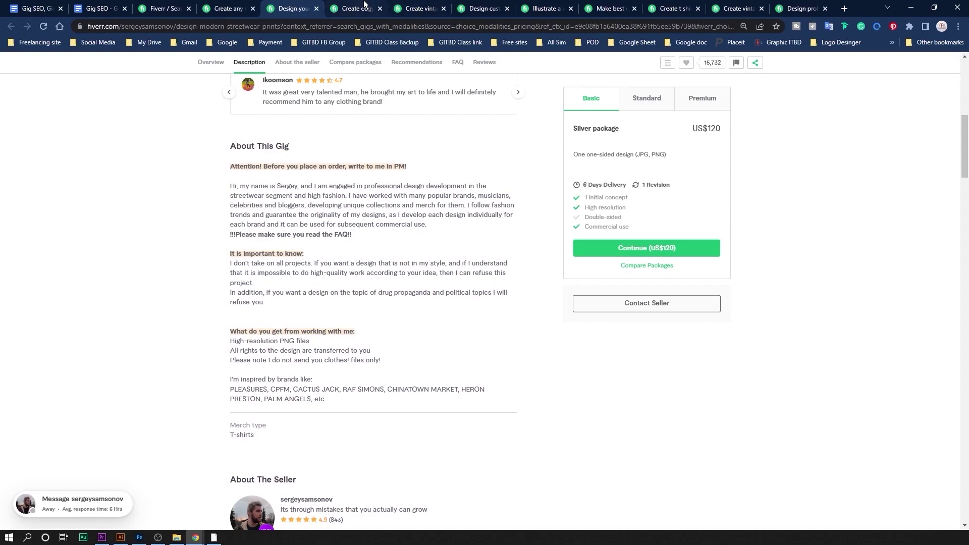
{"action": "left_click", "coordinate": [356, 8]}
{"action": "scroll", "coordinate": [390, 272], "scroll_direction": "down", "scroll_amount": 10}
{"action": "scroll", "coordinate": [389, 272], "scroll_direction": "down", "scroll_amount": 5}
{"action": "scroll", "coordinate": [384, 276], "scroll_direction": "up", "scroll_amount": 5}
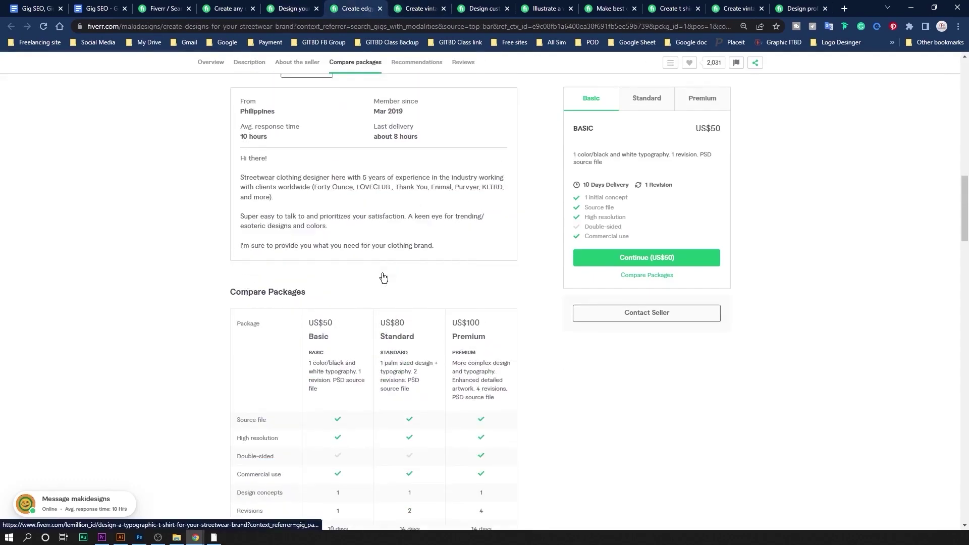
{"action": "scroll", "coordinate": [382, 274], "scroll_direction": "down", "scroll_amount": 10}
{"action": "scroll", "coordinate": [382, 276], "scroll_direction": "down", "scroll_amount": 10}
{"action": "left_click", "coordinate": [428, 8]}
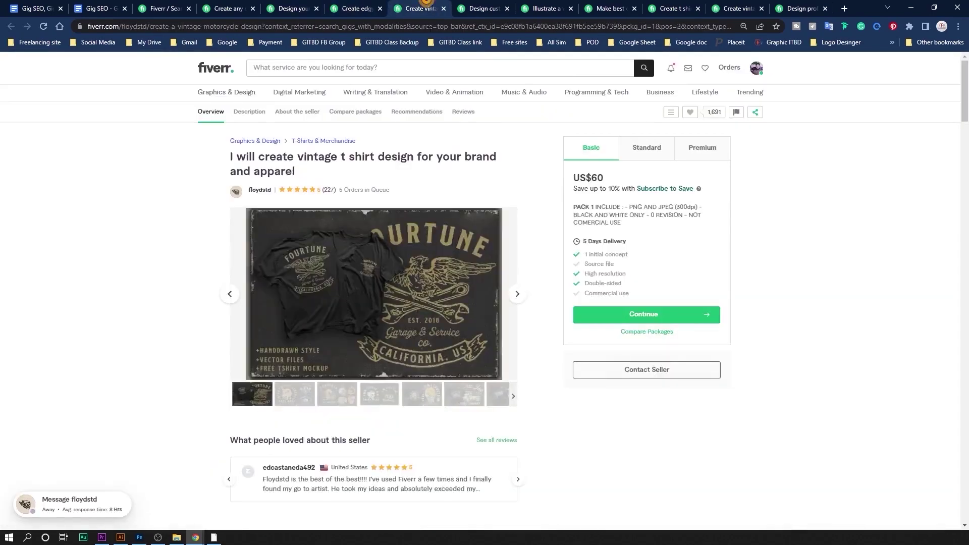
{"action": "scroll", "coordinate": [426, 286], "scroll_direction": "down", "scroll_amount": 5}
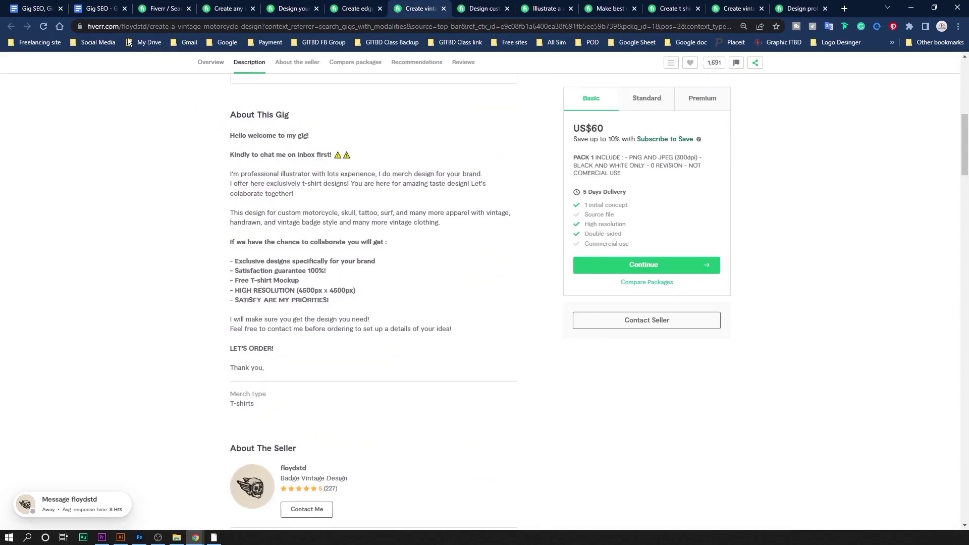
{"action": "left_click", "coordinate": [106, 6]}
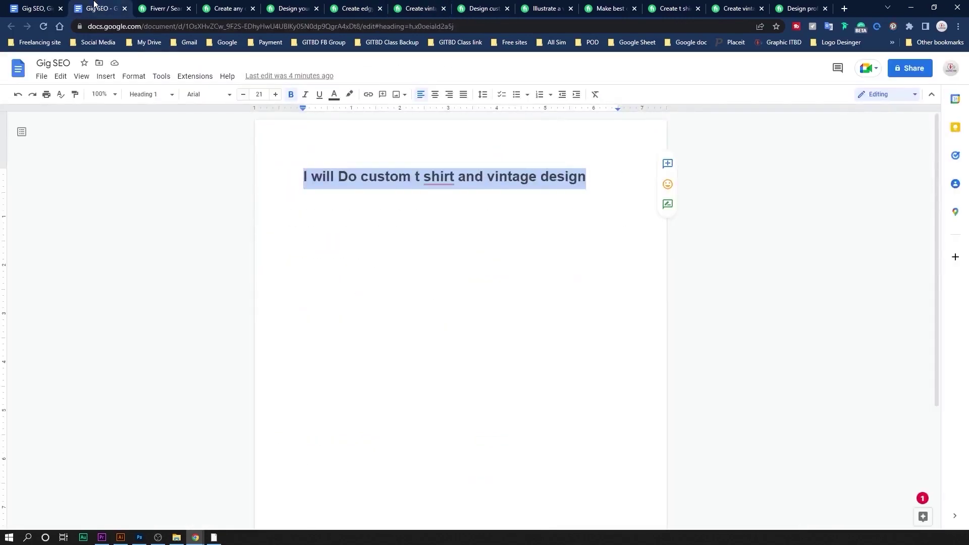
Step: Paste the full gig description under Description and check the Requirements list
{"action": "left_click", "coordinate": [37, 8]}
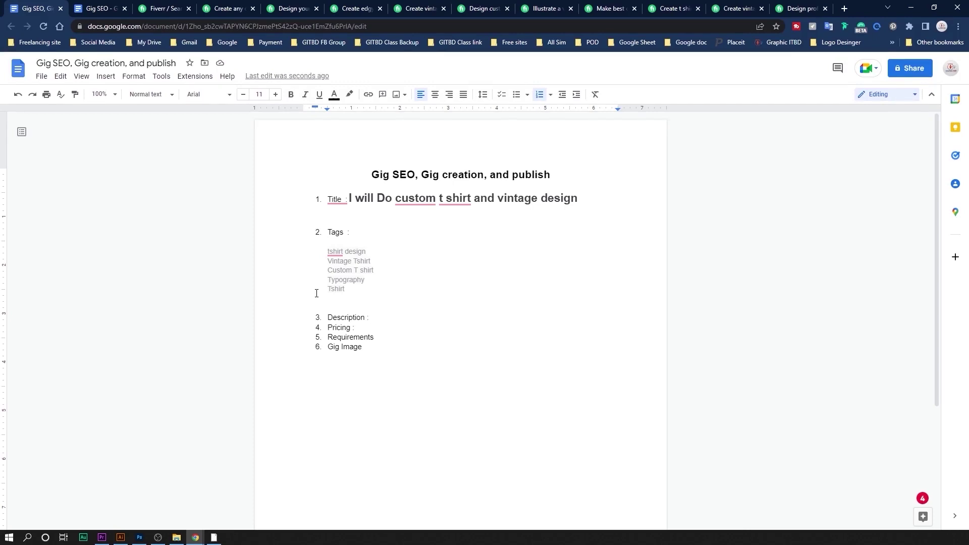
{"action": "key", "text": "ctrl+v"}
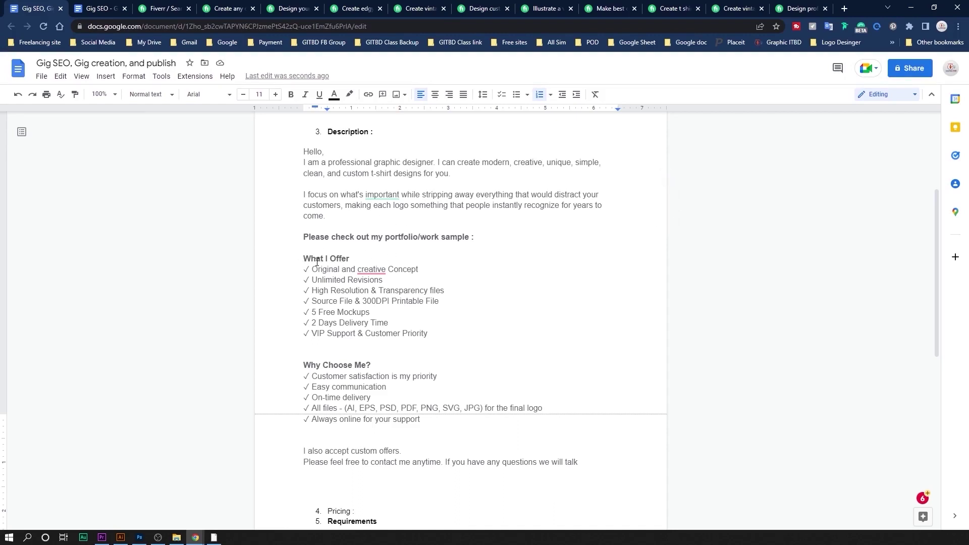
{"action": "left_click", "coordinate": [369, 269]}
{"action": "left_click_drag", "start_coordinate": [936, 261], "coordinate": [928, 349]}
{"action": "type", "text": "Gig Image"}
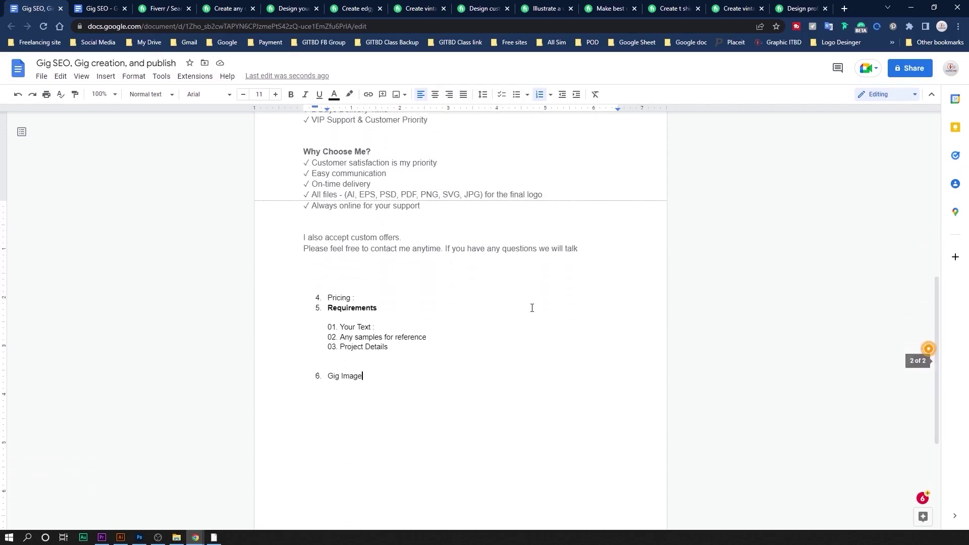
{"action": "left_click", "coordinate": [394, 308]}
{"action": "left_click", "coordinate": [353, 297]}
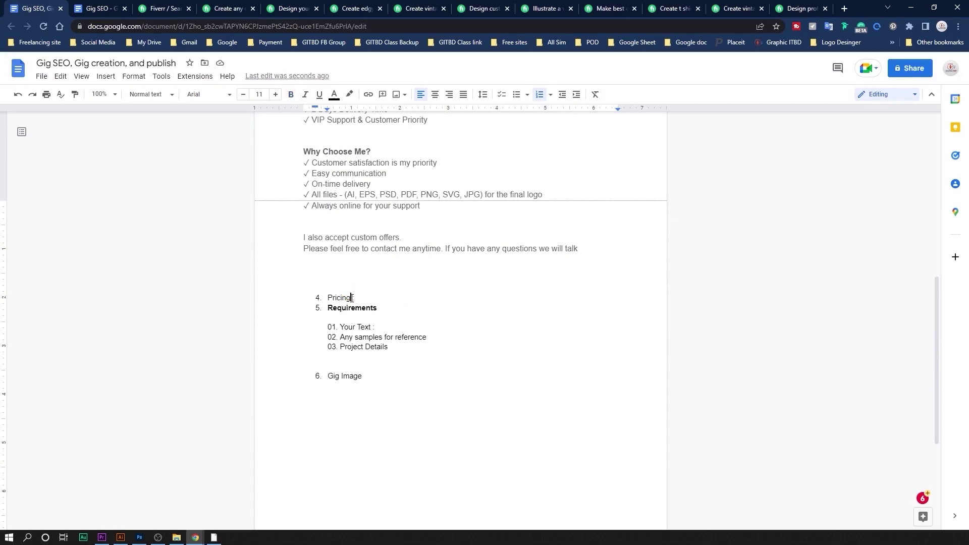
Step: Review the competitor gig's Basic, Standard and Premium prices (US$10, US$25, US$45), then return to the notes
{"action": "left_click", "coordinate": [235, 8]}
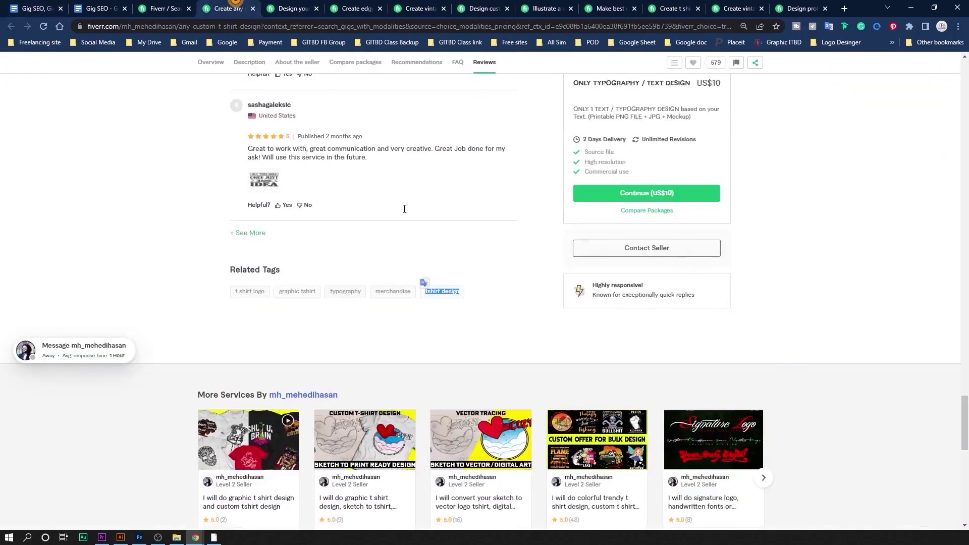
{"action": "scroll", "coordinate": [404, 209], "scroll_direction": "up", "scroll_amount": 10}
{"action": "scroll", "coordinate": [411, 190], "scroll_direction": "up", "scroll_amount": 3}
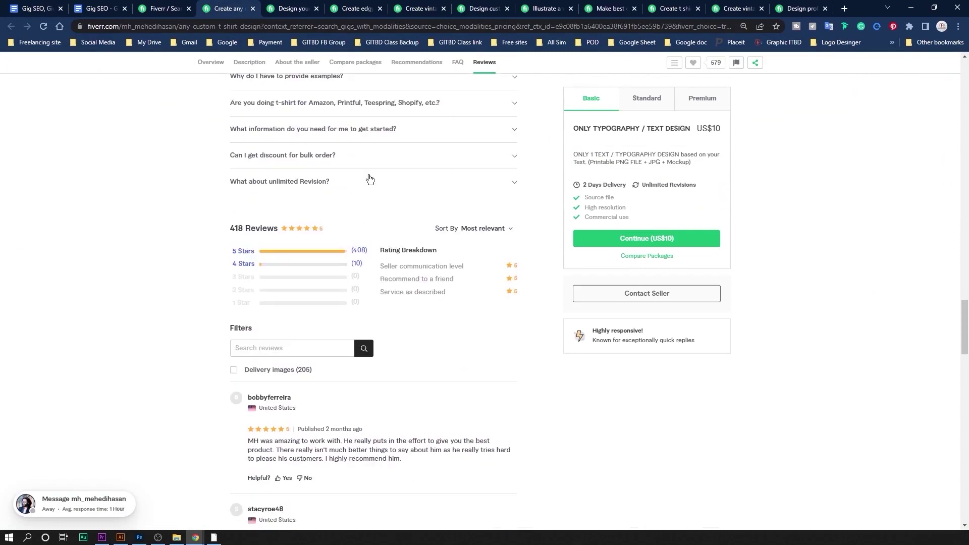
{"action": "scroll", "coordinate": [370, 179], "scroll_direction": "up", "scroll_amount": 5}
{"action": "scroll", "coordinate": [370, 180], "scroll_direction": "up", "scroll_amount": 5}
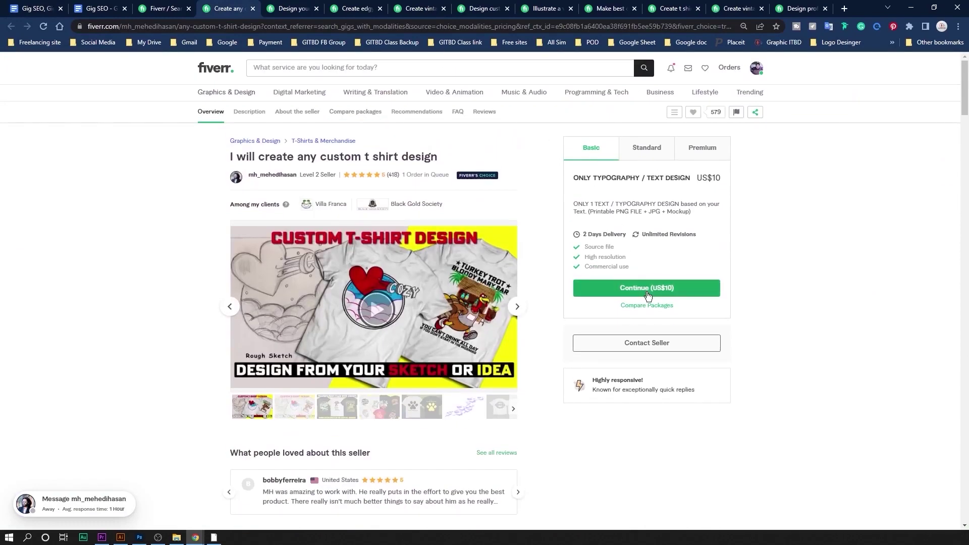
{"action": "left_click", "coordinate": [650, 157]}
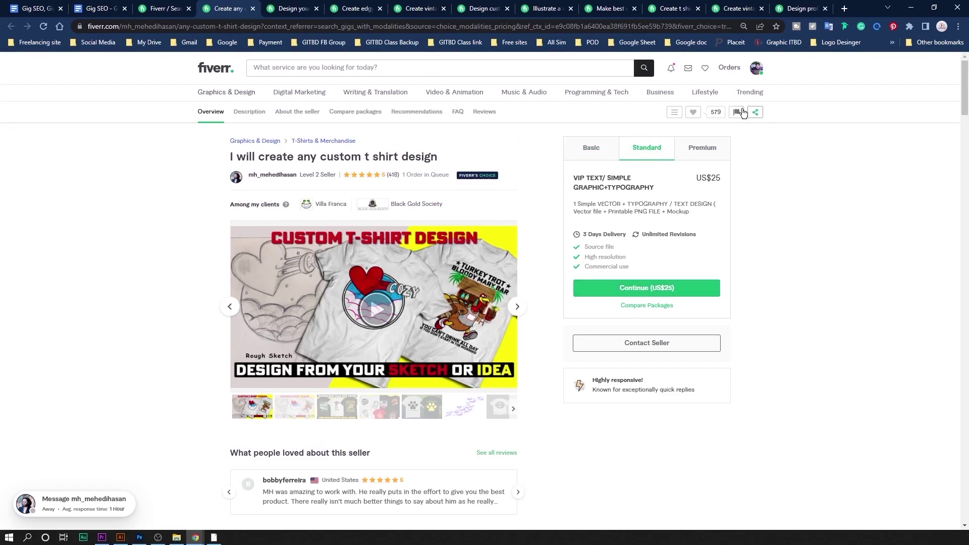
{"action": "left_click", "coordinate": [703, 146]}
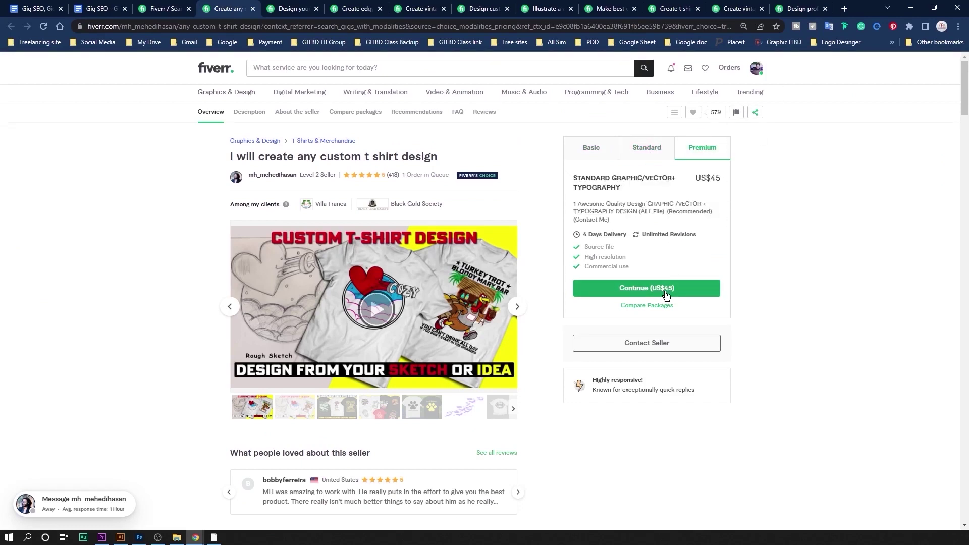
{"action": "key", "text": "ctrl+1"}
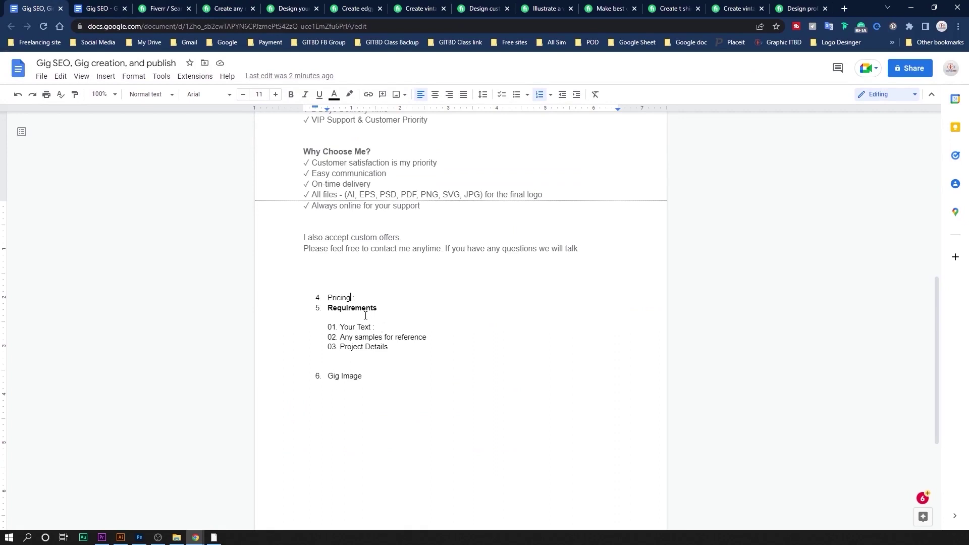
{"action": "left_click", "coordinate": [379, 309]}
{"action": "left_click", "coordinate": [376, 328]}
{"action": "scroll", "coordinate": [362, 382], "scroll_direction": "up", "scroll_amount": 8}
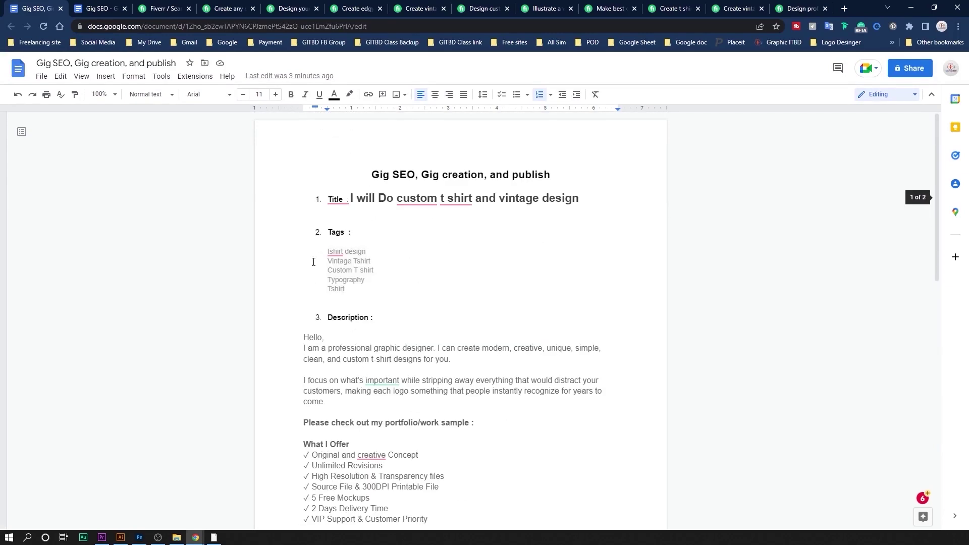
{"action": "scroll", "coordinate": [383, 282], "scroll_direction": "down", "scroll_amount": 7}
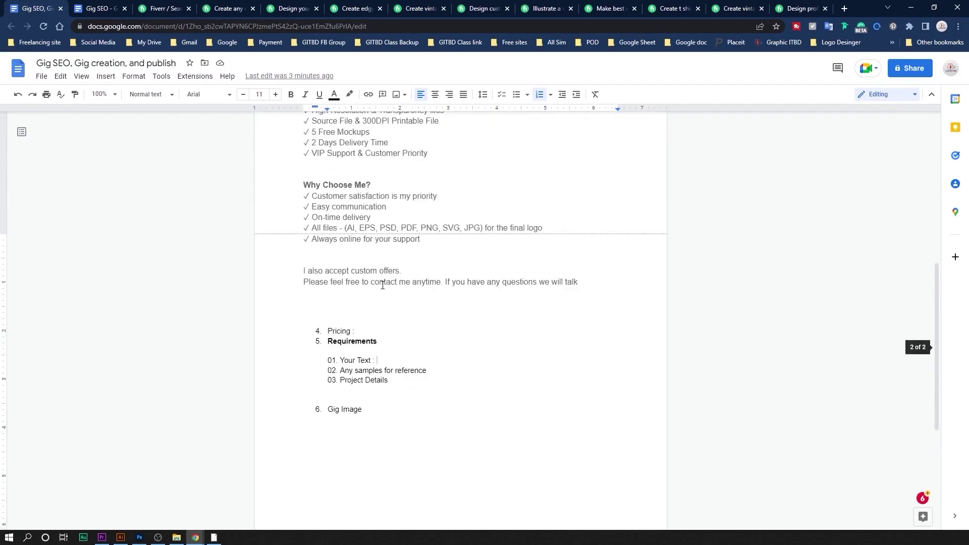
{"action": "scroll", "coordinate": [382, 285], "scroll_direction": "up", "scroll_amount": 7}
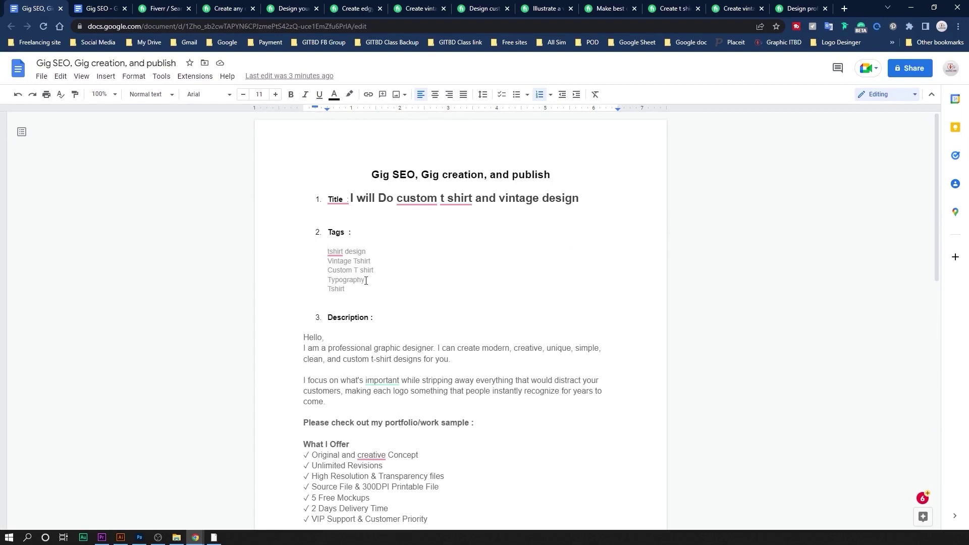
{"action": "key", "text": "ctrl+Tab"}
{"action": "key", "text": "ctrl+Tab"}
Step: Go to your own seller profile from the account menu
{"action": "scroll", "coordinate": [512, 285], "scroll_direction": "up", "scroll_amount": 15}
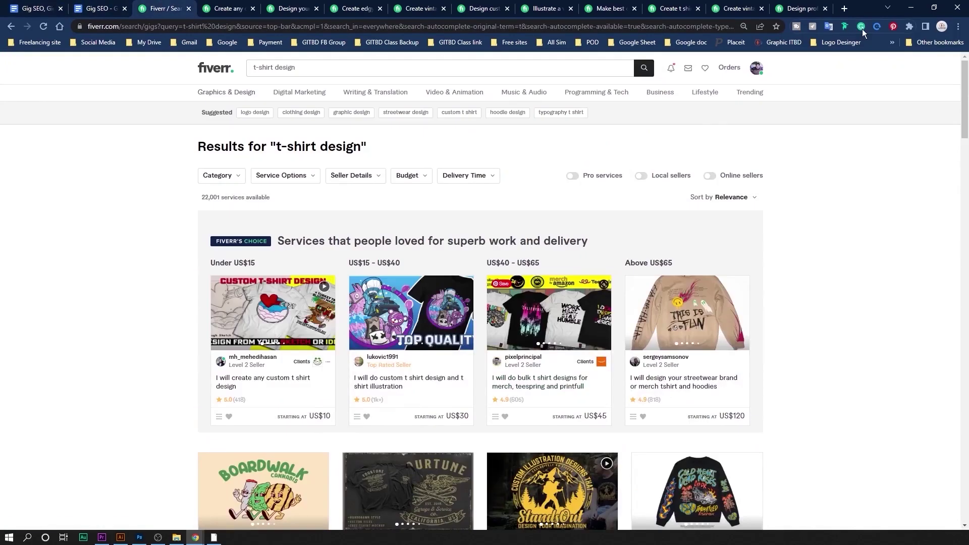
{"action": "left_click", "coordinate": [755, 67]}
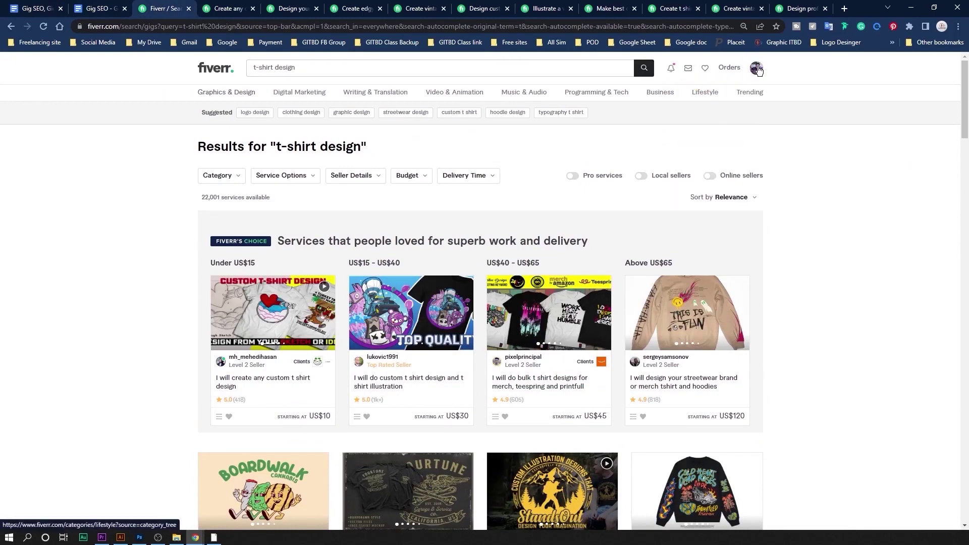
{"action": "left_click", "coordinate": [695, 91]}
Step: Close the competitor gig tabs and start creating a new gig
{"action": "left_click", "coordinate": [224, 8]}
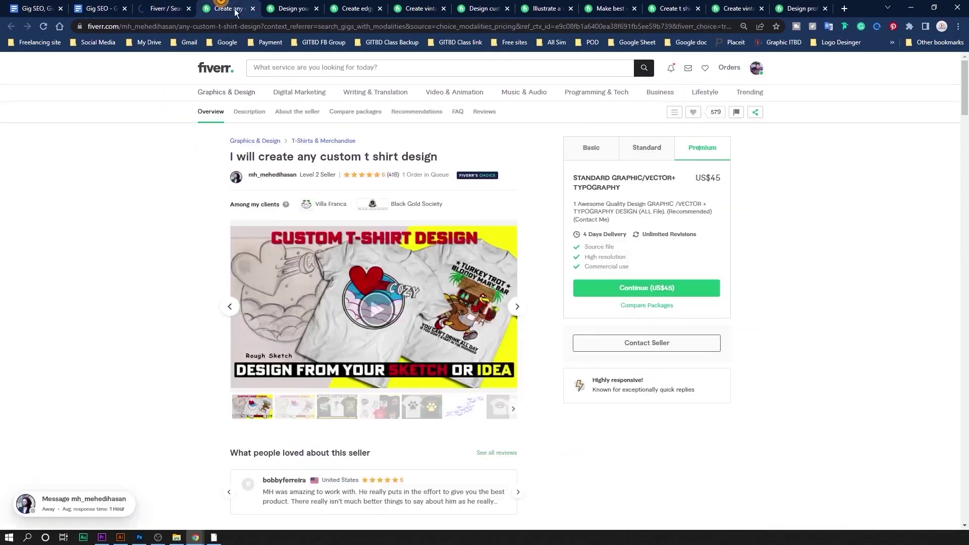
{"action": "left_click", "coordinate": [252, 9]}
{"action": "left_click", "coordinate": [252, 9]}
{"action": "left_click", "coordinate": [253, 9]}
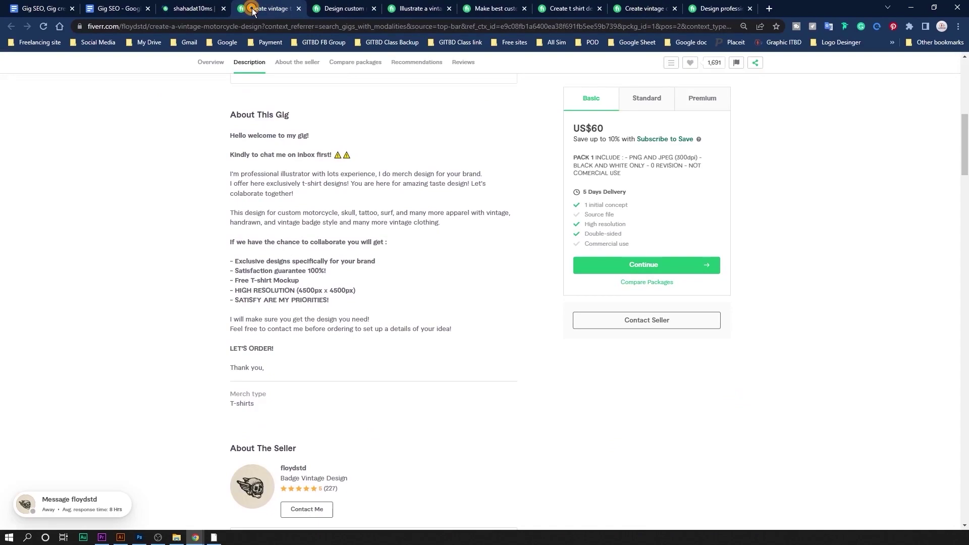
{"action": "left_click", "coordinate": [298, 8]}
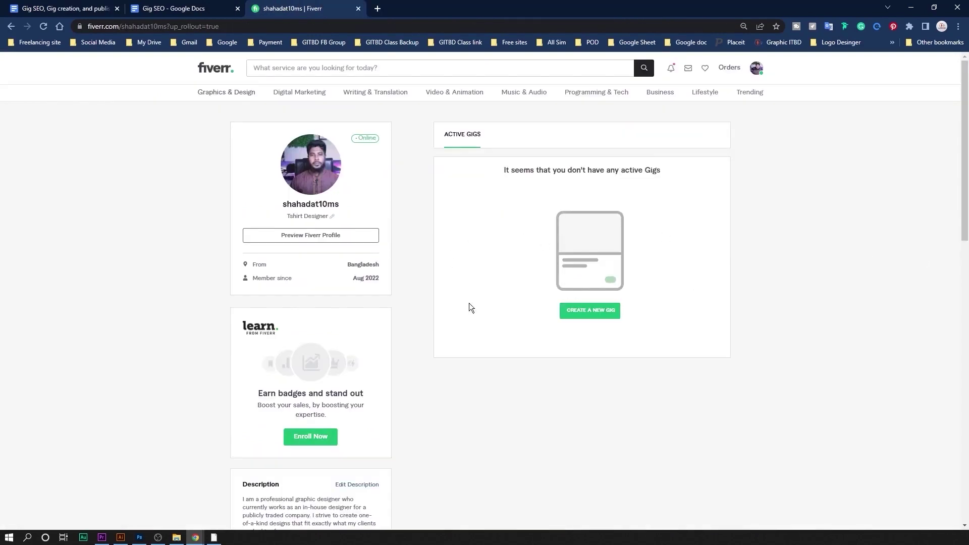
{"action": "left_click", "coordinate": [593, 311]}
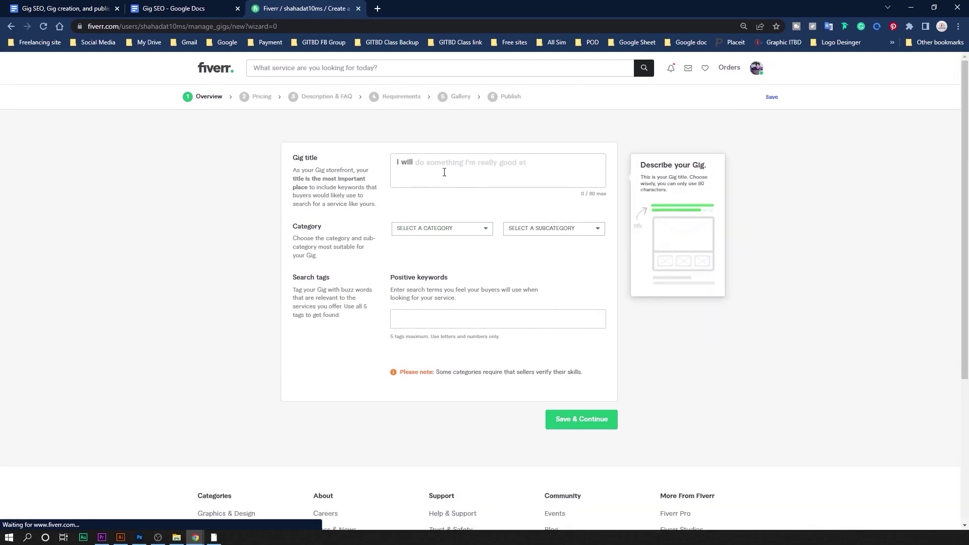
Step: Paste 'I will Do custom t shirt and vintage design' from the Gig SEO notes as the gig title
{"action": "left_click", "coordinate": [449, 165]}
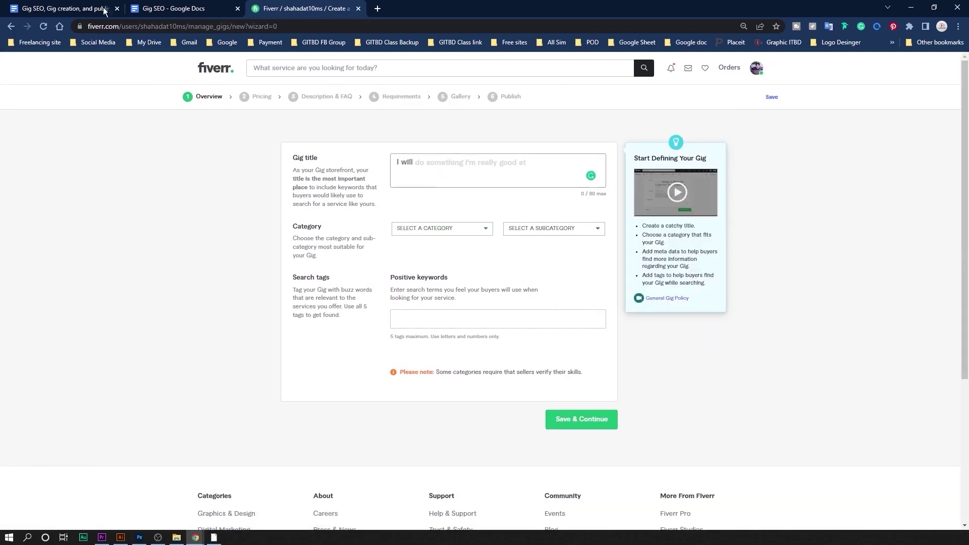
{"action": "left_click", "coordinate": [186, 9]}
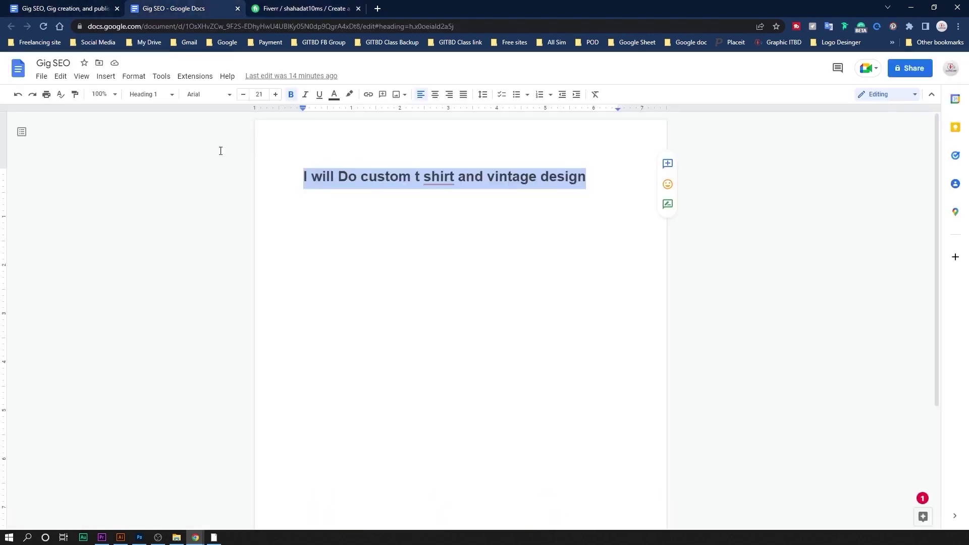
{"action": "left_click", "coordinate": [237, 8]}
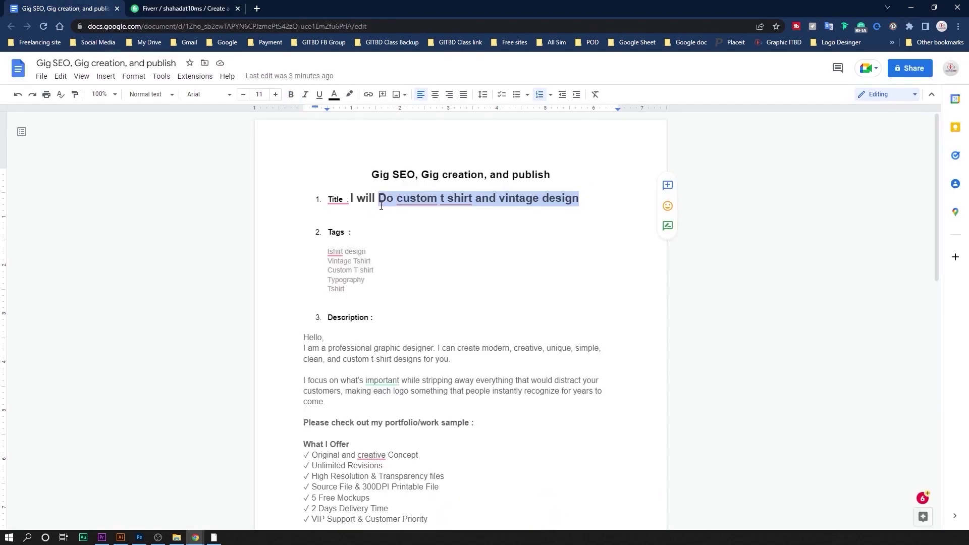
{"action": "key", "text": "ctrl+c"}
{"action": "key", "text": "ctrl+Tab"}
{"action": "left_click", "coordinate": [464, 166]}
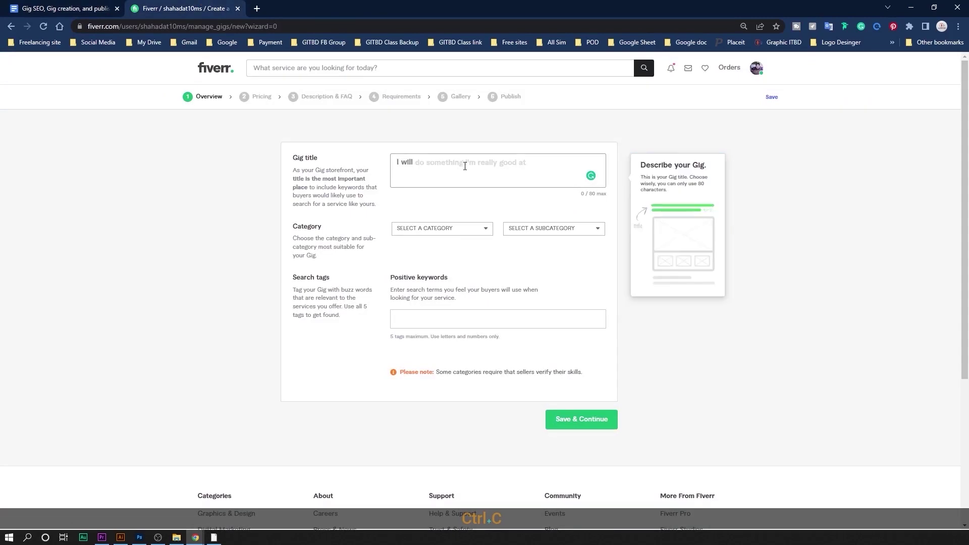
{"action": "key", "text": "ctrl+v"}
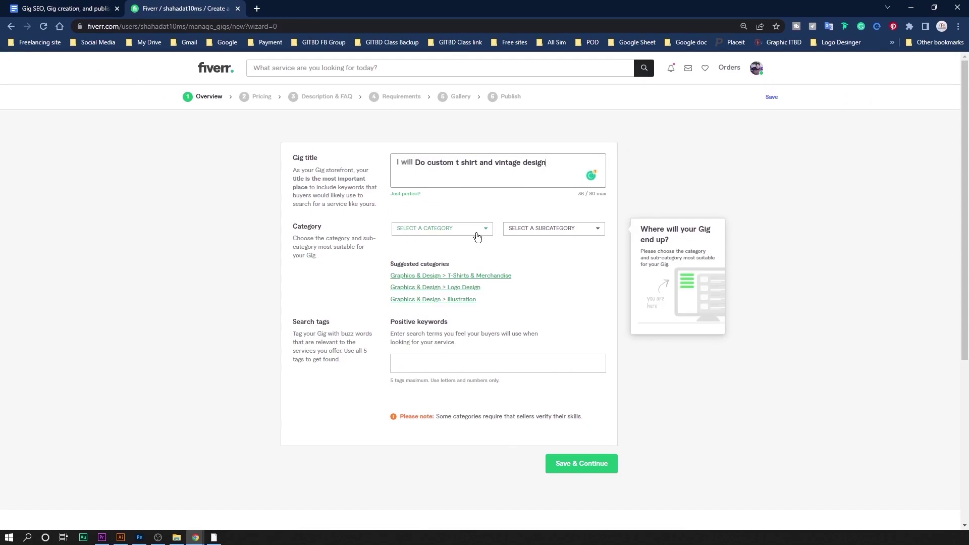
Step: Categorize the gig under Graphics & Design > T-Shirts & Merchandise, merch type T-shirts, then reopen the SEO notes
{"action": "left_click", "coordinate": [446, 231]}
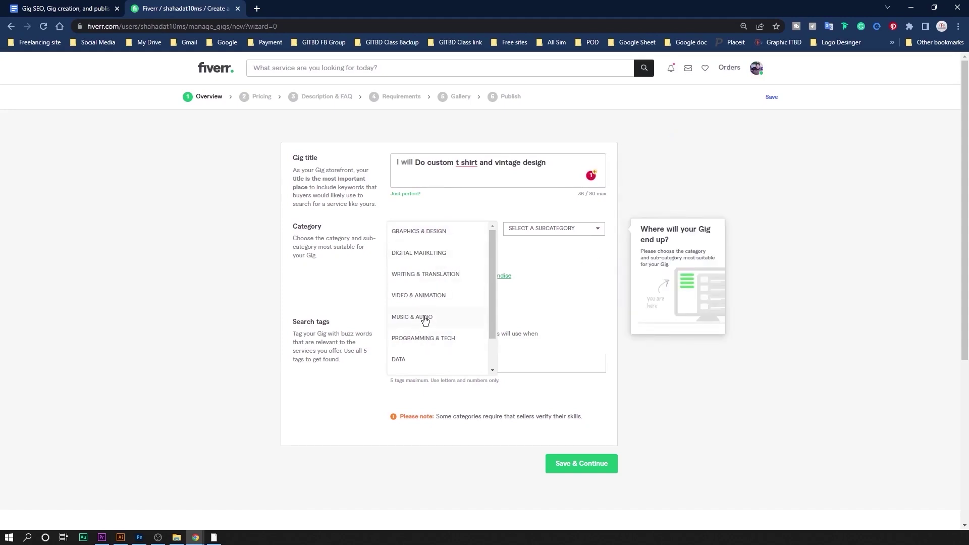
{"action": "left_click", "coordinate": [432, 233]}
{"action": "left_click", "coordinate": [531, 229]}
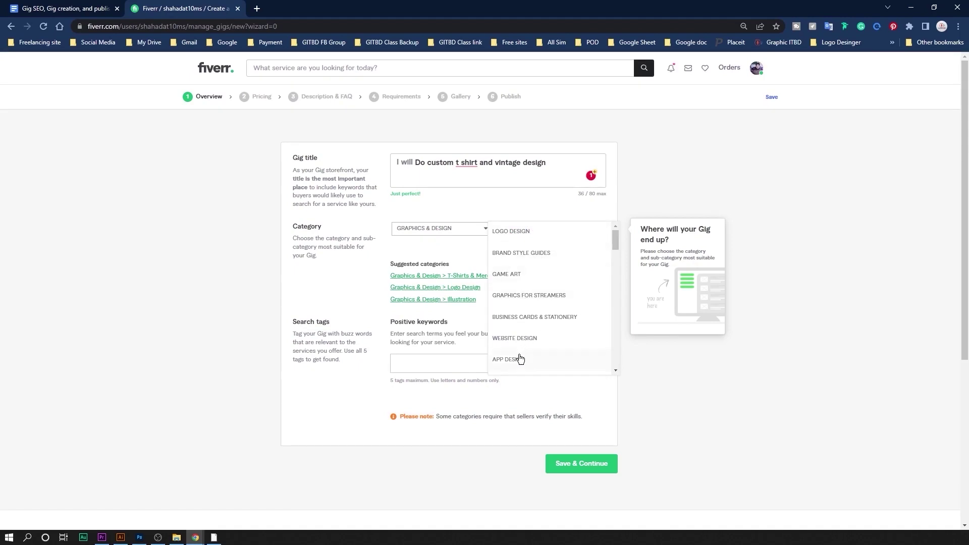
{"action": "left_click", "coordinate": [354, 283]}
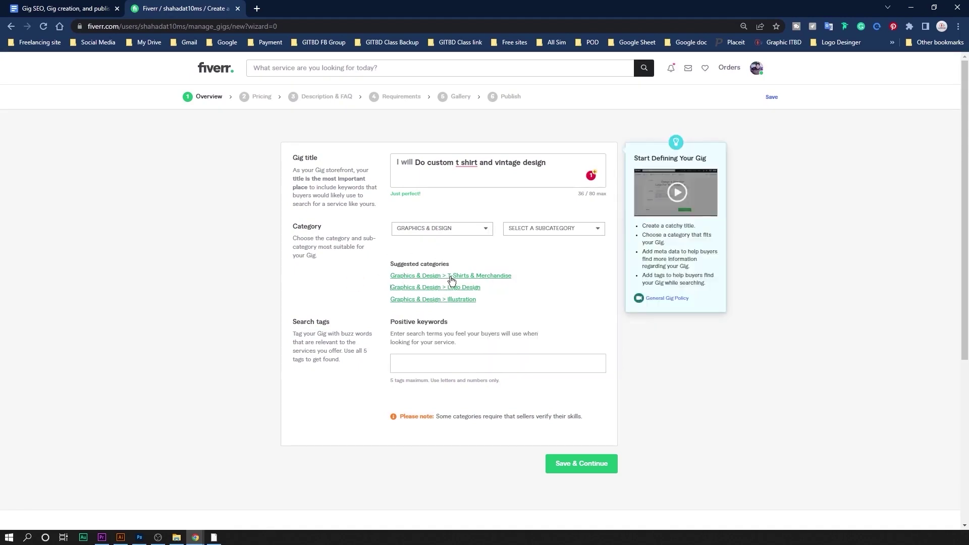
{"action": "left_click", "coordinate": [451, 277]}
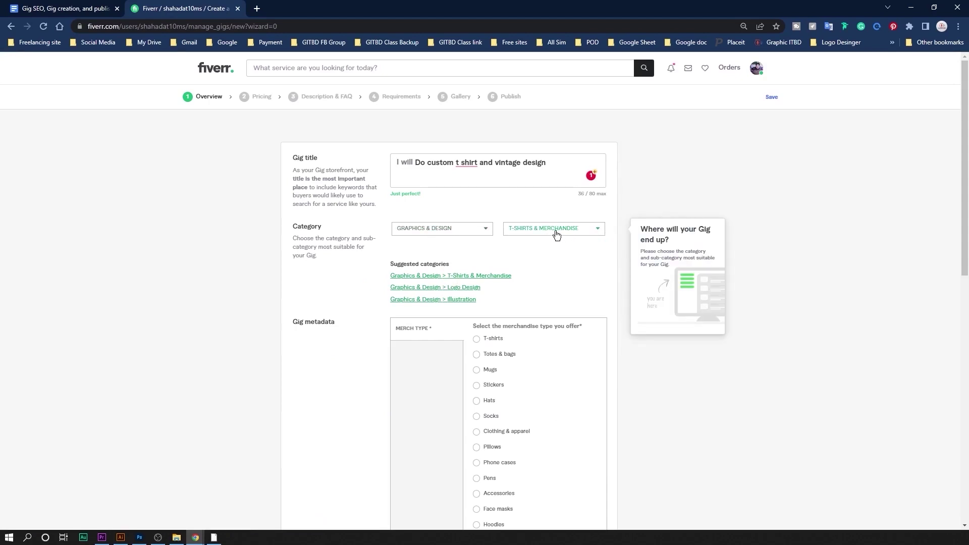
{"action": "left_click", "coordinate": [476, 338]}
{"action": "scroll", "coordinate": [420, 449], "scroll_direction": "down", "scroll_amount": 4}
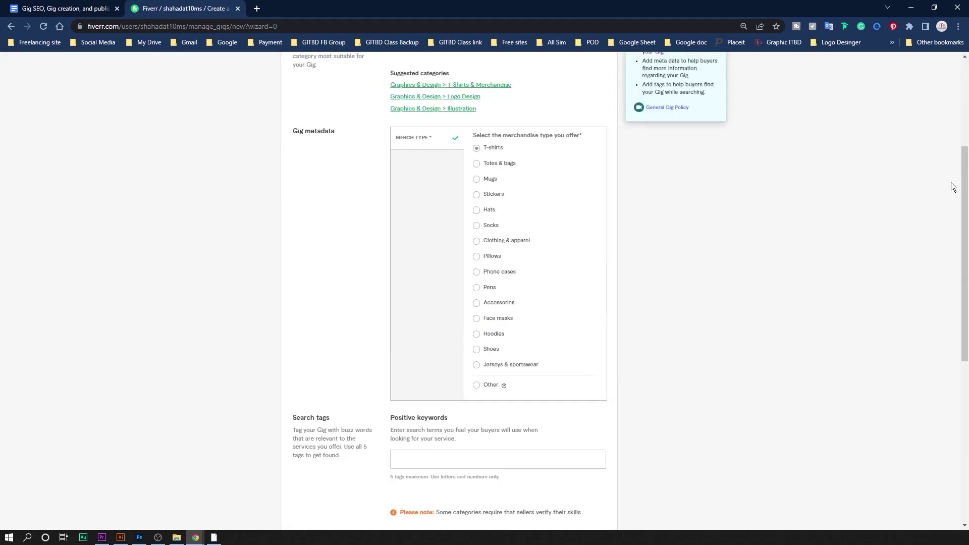
{"action": "left_click_drag", "start_coordinate": [965, 186], "coordinate": [964, 263]}
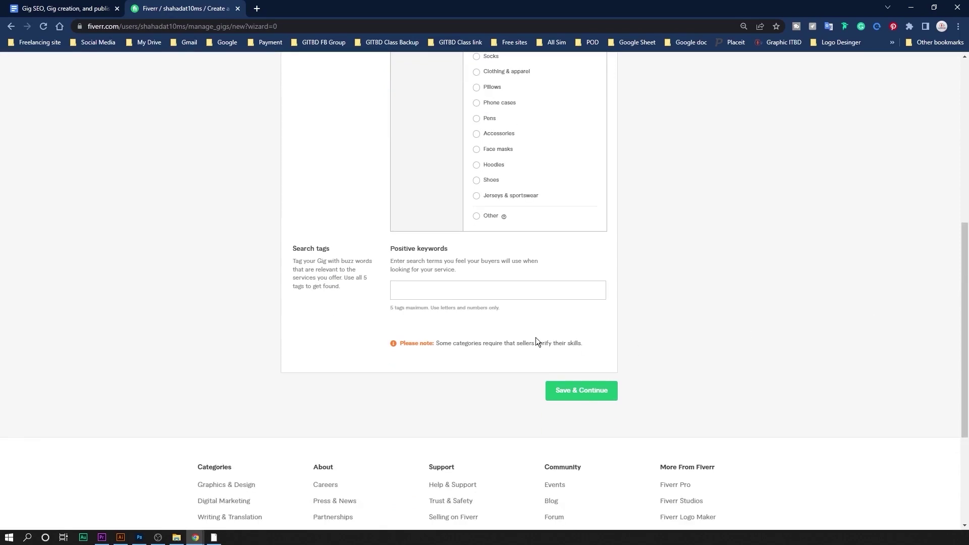
{"action": "left_click", "coordinate": [37, 6]}
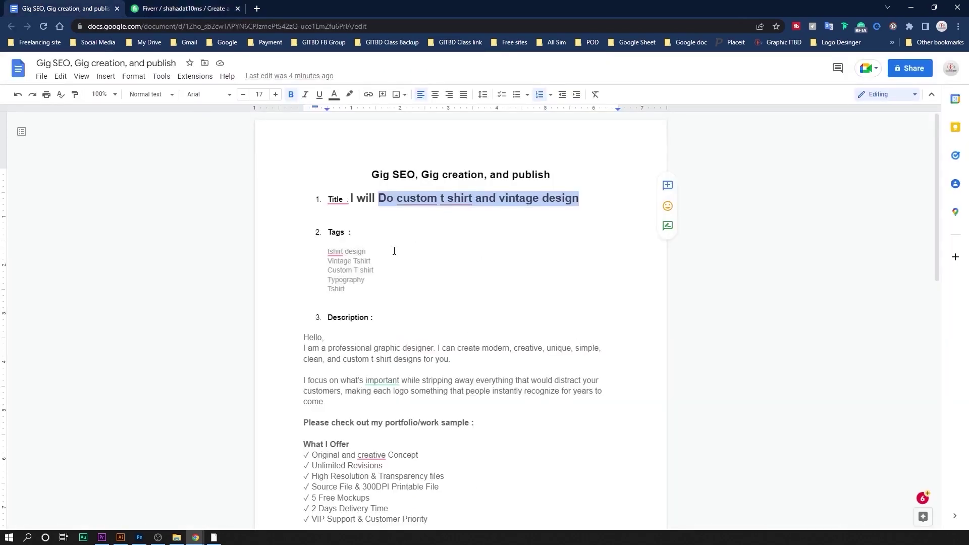
Step: Select the first tag in the Gig SEO notes, then return to Fiverr's Scope & Pricing step
{"action": "left_click_drag", "start_coordinate": [390, 251], "coordinate": [310, 252]}
{"action": "key", "text": "ctrl+Tab"}
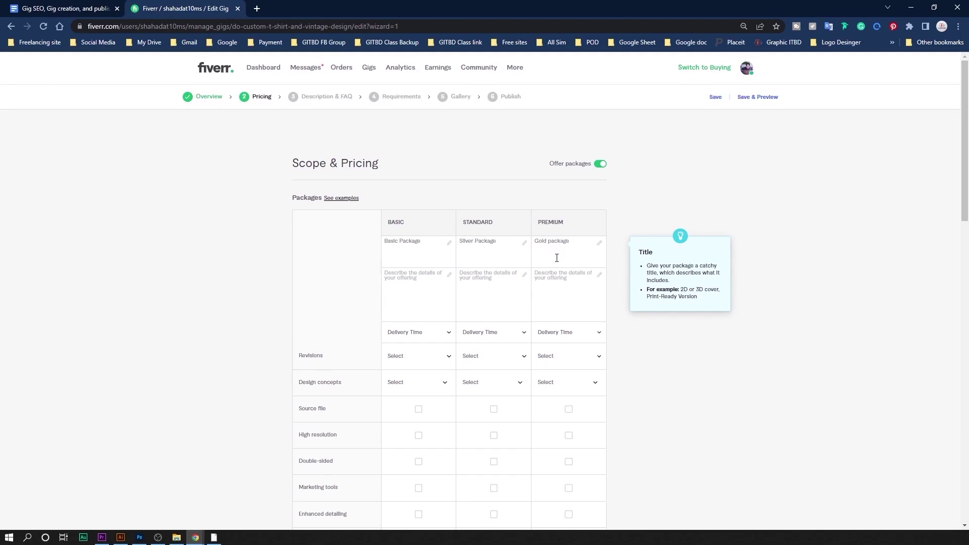
Step: Paste the custom typography description into the Basic package
{"action": "left_click", "coordinate": [417, 300]}
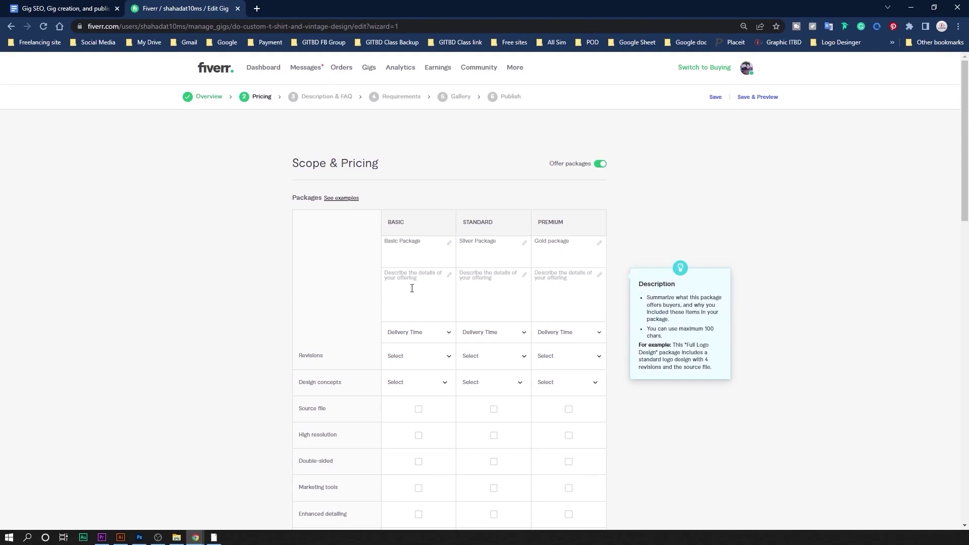
{"action": "left_click", "coordinate": [412, 289]}
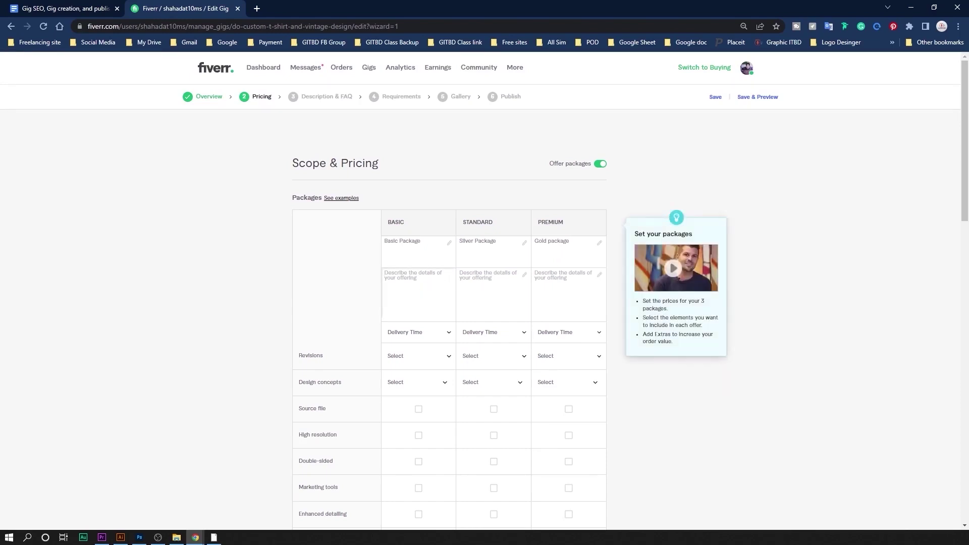
{"action": "left_click", "coordinate": [411, 285]}
{"action": "left_click", "coordinate": [404, 291]}
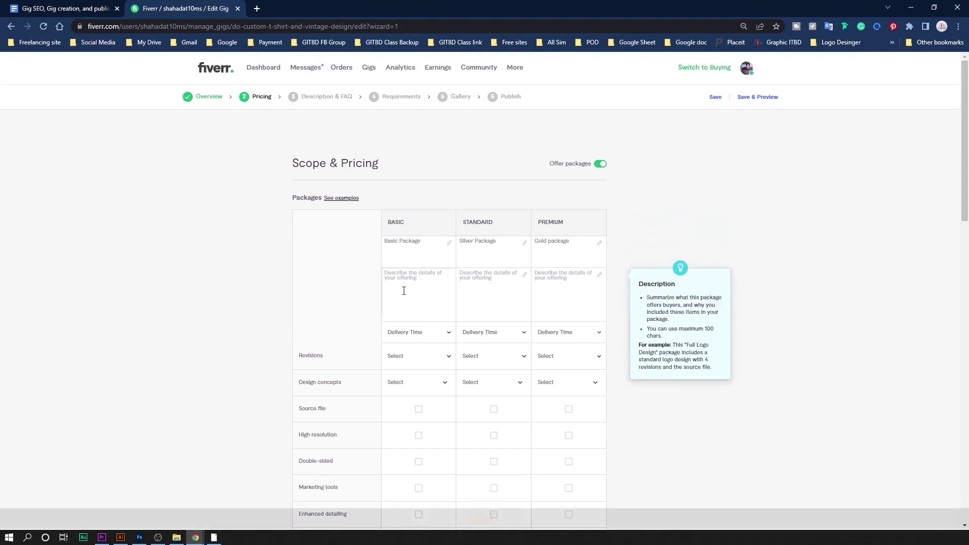
{"action": "key", "text": "ctrl+v"}
{"action": "left_click", "coordinate": [418, 270]}
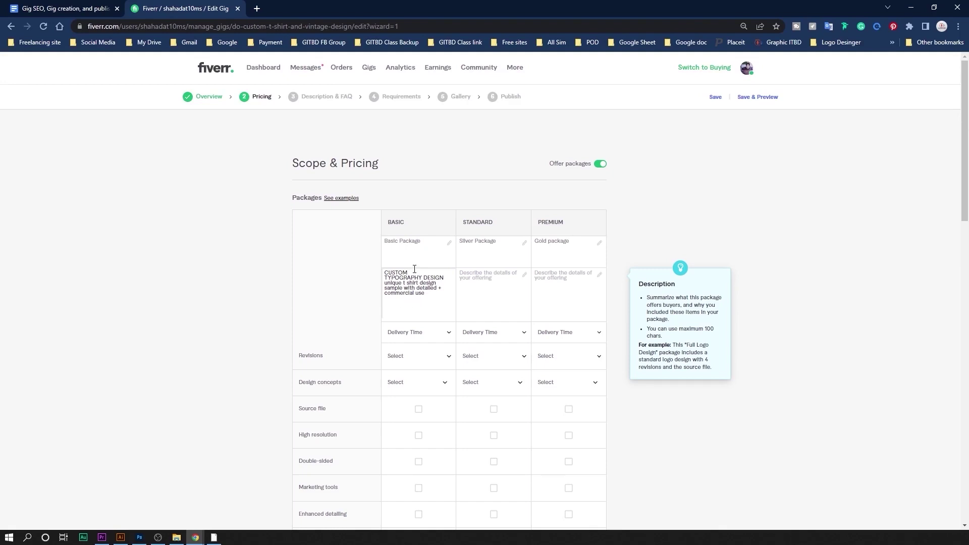
Step: Set Basic delivery to 2 days and revisions to UNLIMITED
{"action": "left_click", "coordinate": [417, 334]}
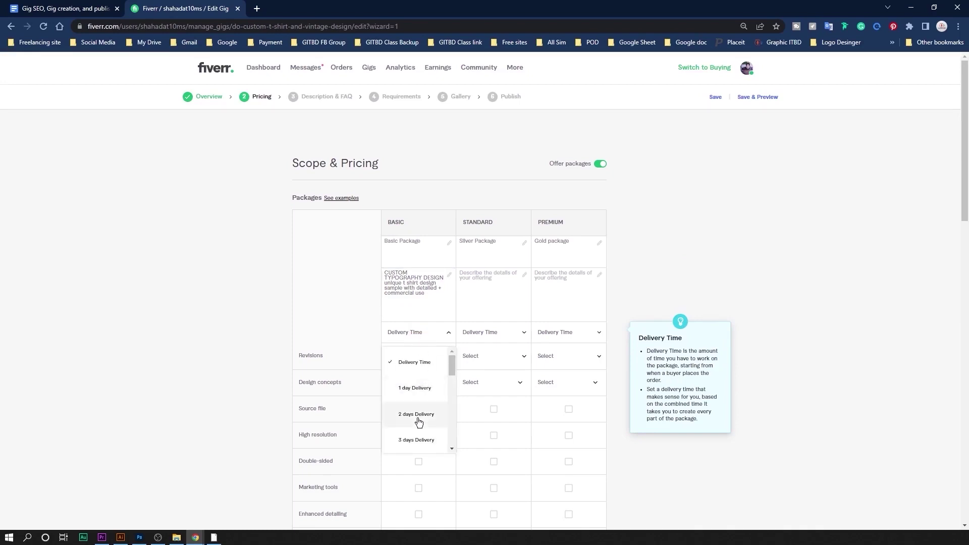
{"action": "left_click", "coordinate": [419, 413]}
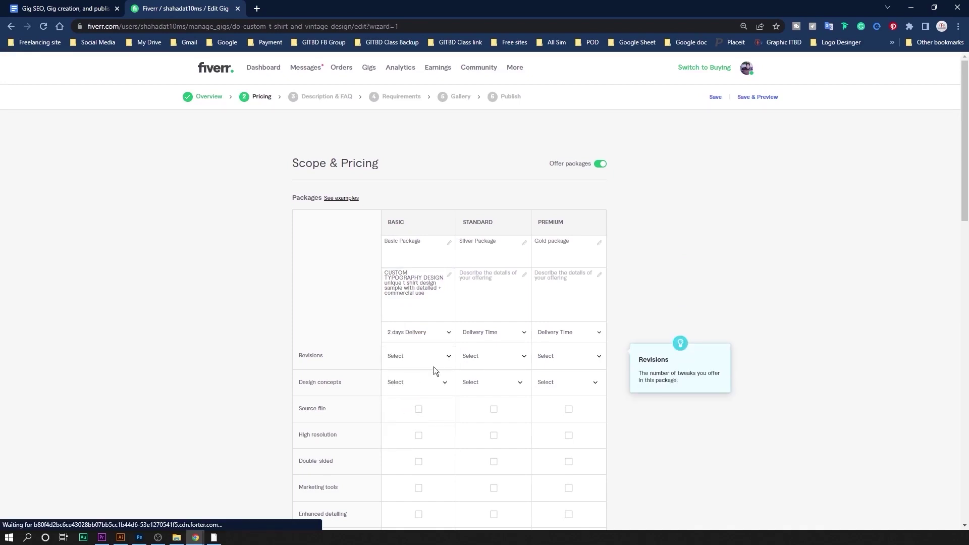
{"action": "left_click", "coordinate": [439, 358]}
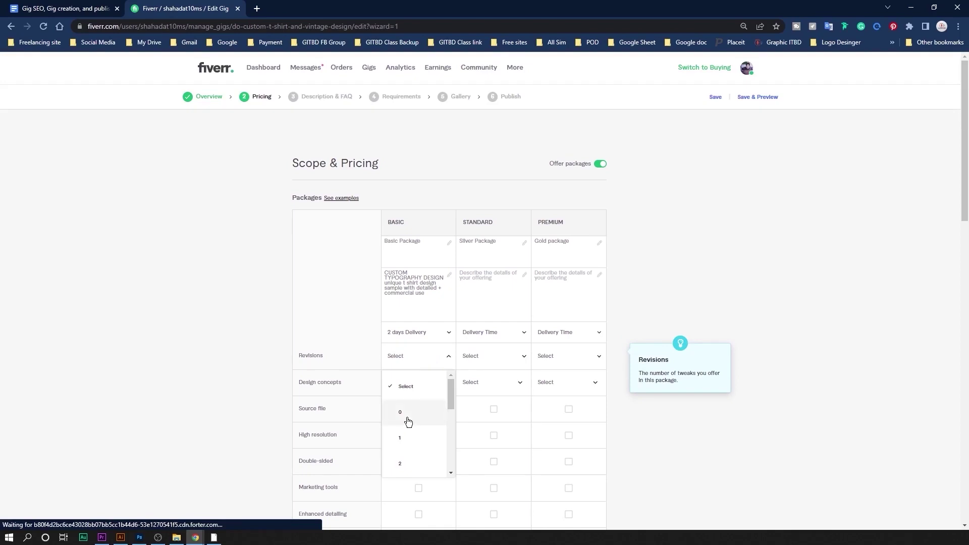
{"action": "scroll", "coordinate": [408, 422], "scroll_direction": "down", "scroll_amount": 1}
{"action": "scroll", "coordinate": [408, 422], "scroll_direction": "down", "scroll_amount": 3}
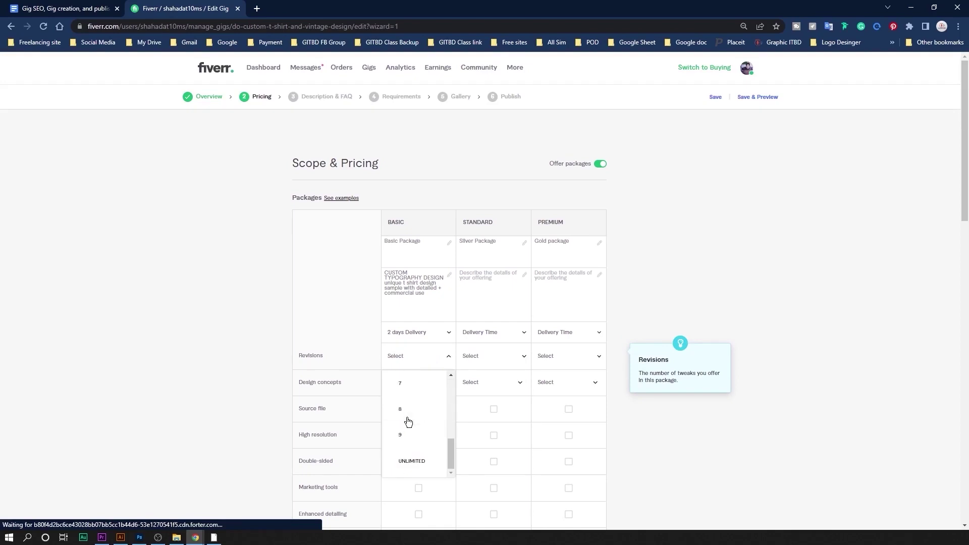
{"action": "left_click", "coordinate": [412, 462]}
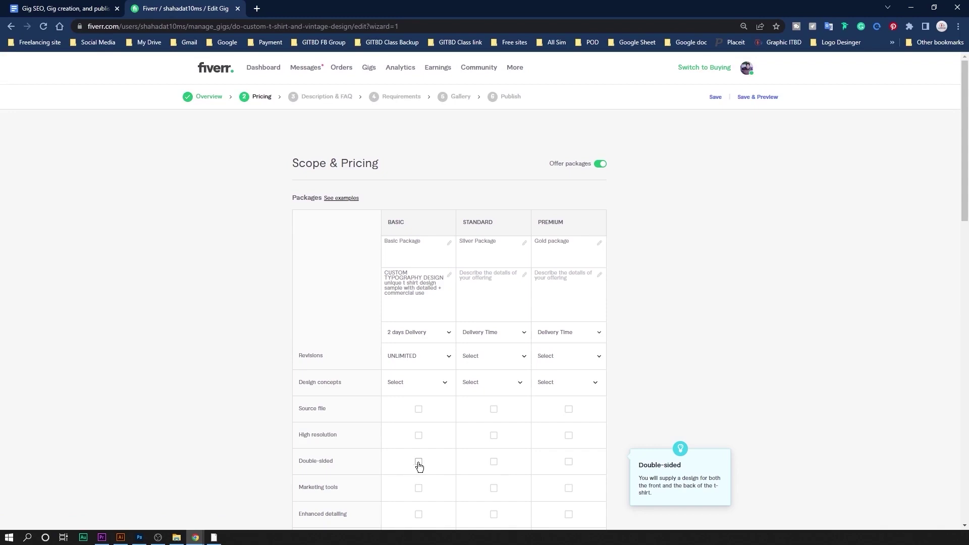
{"action": "left_click", "coordinate": [489, 332]}
{"action": "left_click", "coordinate": [480, 251]}
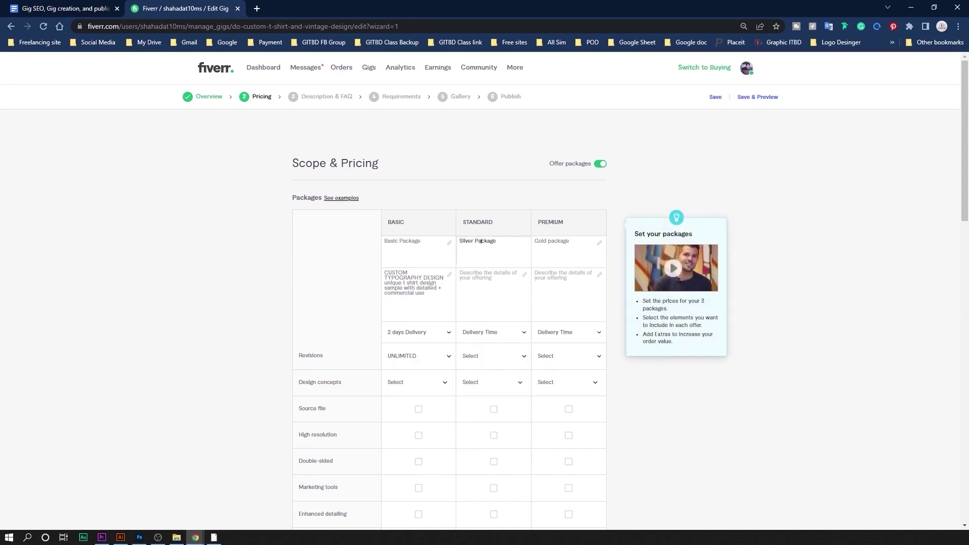
Step: Give Standard a 1-design description ending in eps and Premium a 2-design version of it
{"action": "left_click", "coordinate": [487, 245]}
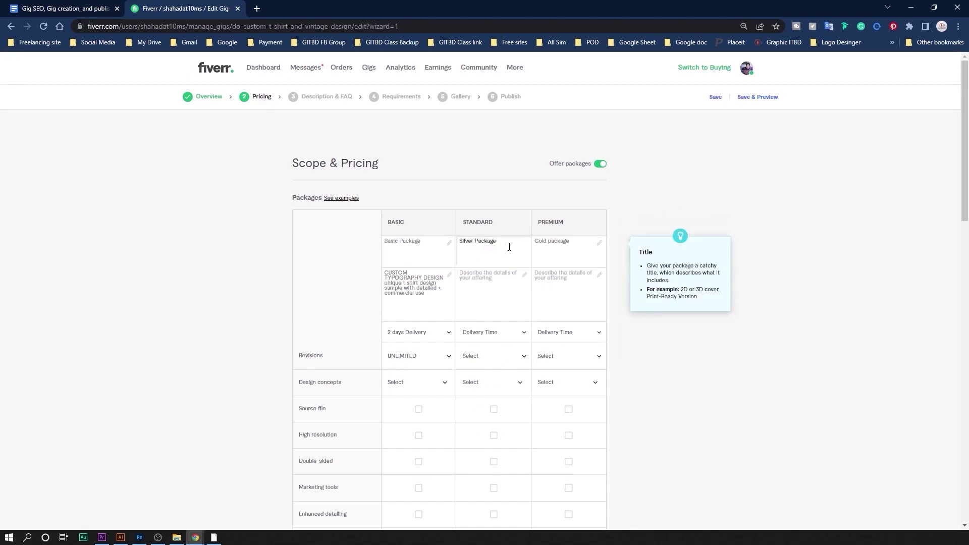
{"action": "left_click", "coordinate": [495, 295]}
{"action": "type", "text": "1 AWESOME CUSTOM T-SHIRT DESIGN unique t shirt design with detailed + print ready file + ai+png+psd"}
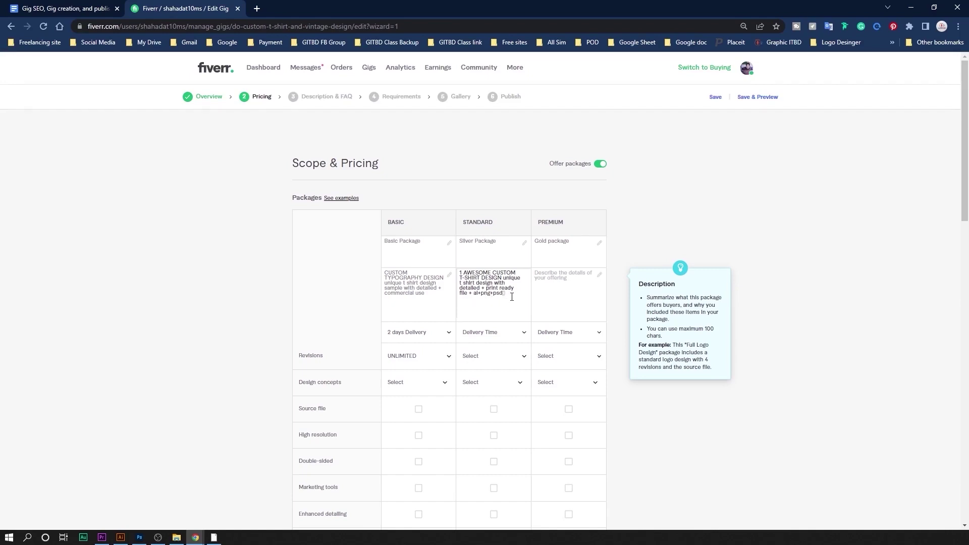
{"action": "key", "text": "BackSpace"}
{"action": "type", "text": "eps+"}
{"action": "left_click_drag", "start_coordinate": [508, 296], "coordinate": [458, 272]}
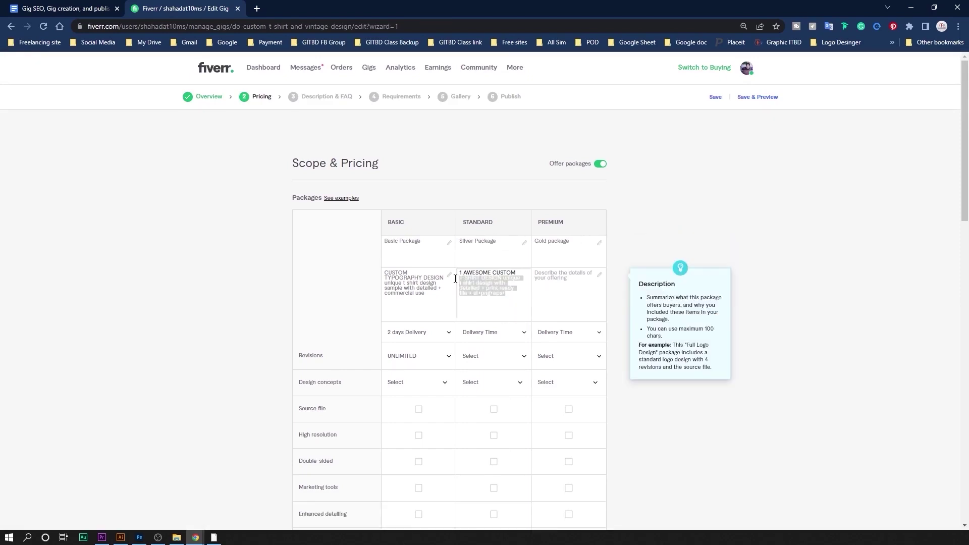
{"action": "key", "text": "ctrl+c"}
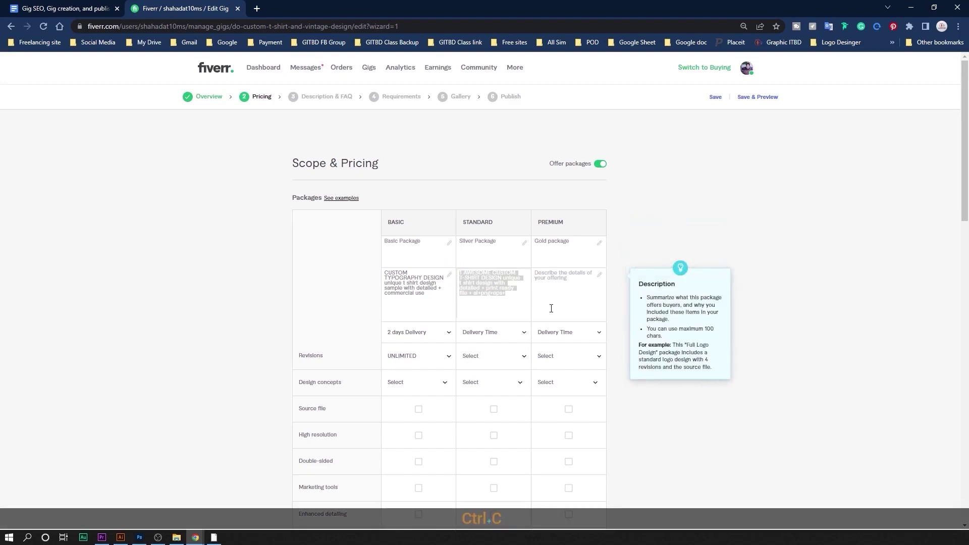
{"action": "left_click", "coordinate": [552, 295]}
{"action": "key", "text": "ctrl+v"}
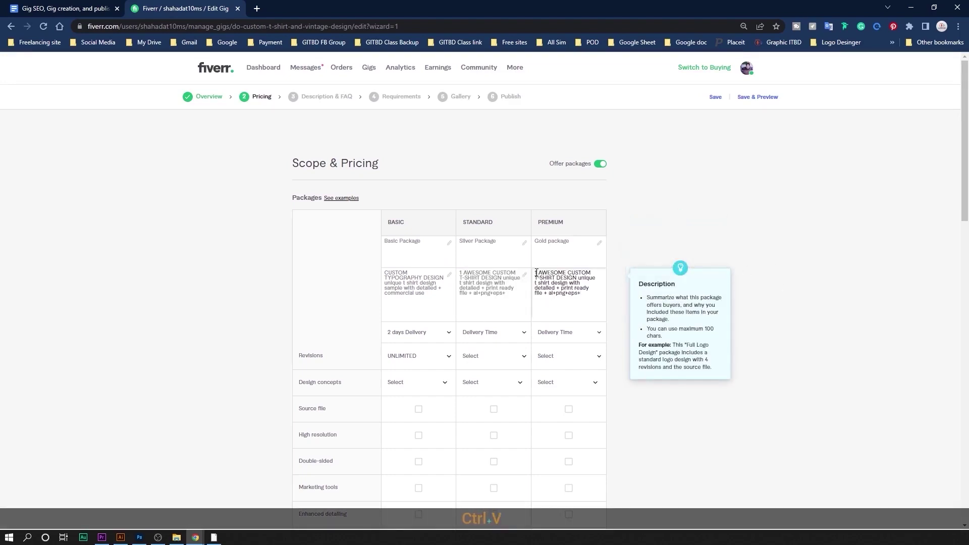
{"action": "type", "text": "2"}
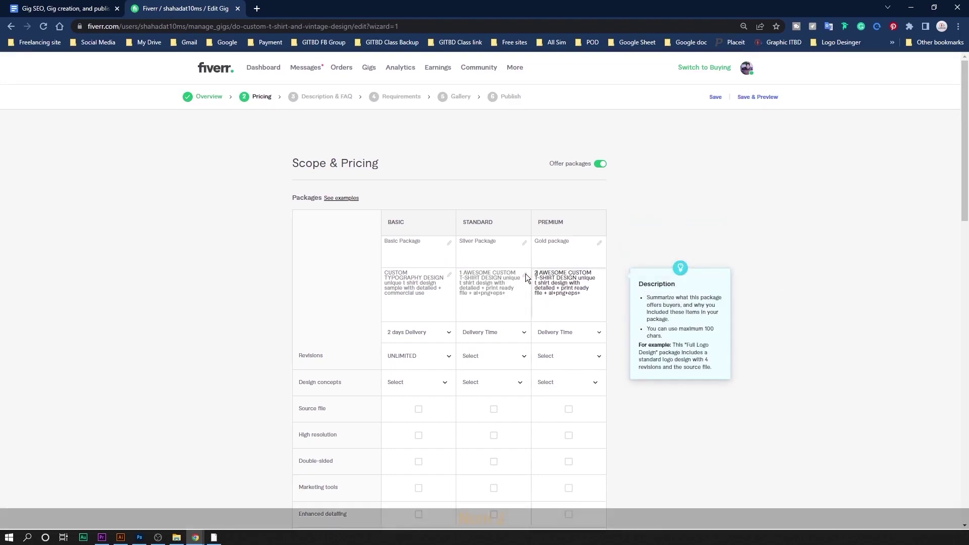
Step: Set Standard delivery to 2 days and revisions to UNLIMITED
{"action": "left_click", "coordinate": [485, 335]}
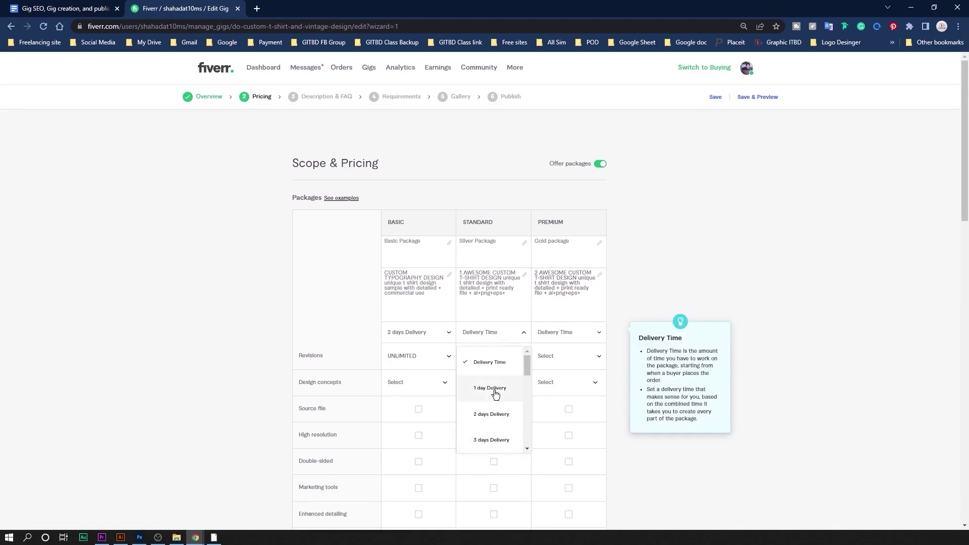
{"action": "left_click", "coordinate": [494, 415]}
{"action": "left_click", "coordinate": [494, 362]}
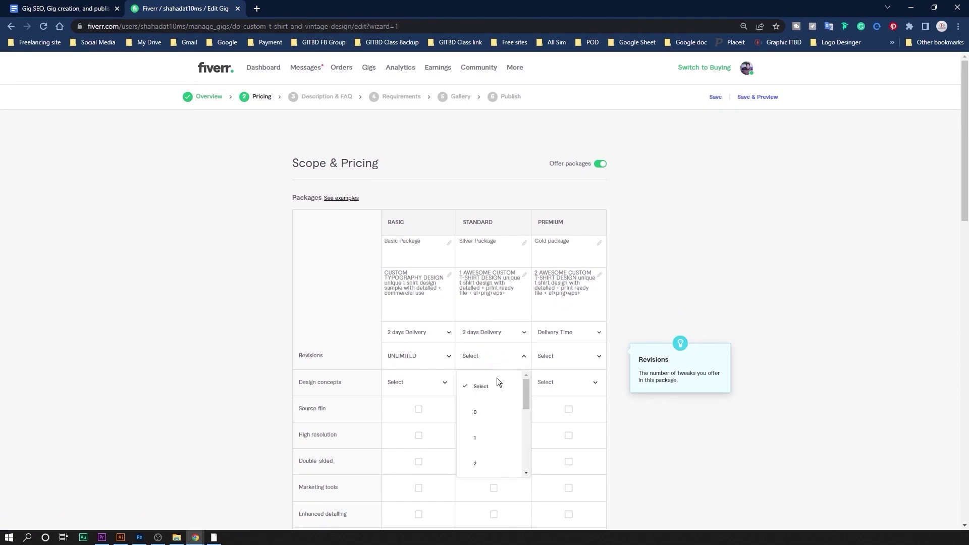
{"action": "scroll", "coordinate": [498, 449], "scroll_direction": "down", "scroll_amount": 3}
{"action": "scroll", "coordinate": [497, 450], "scroll_direction": "down", "scroll_amount": 2}
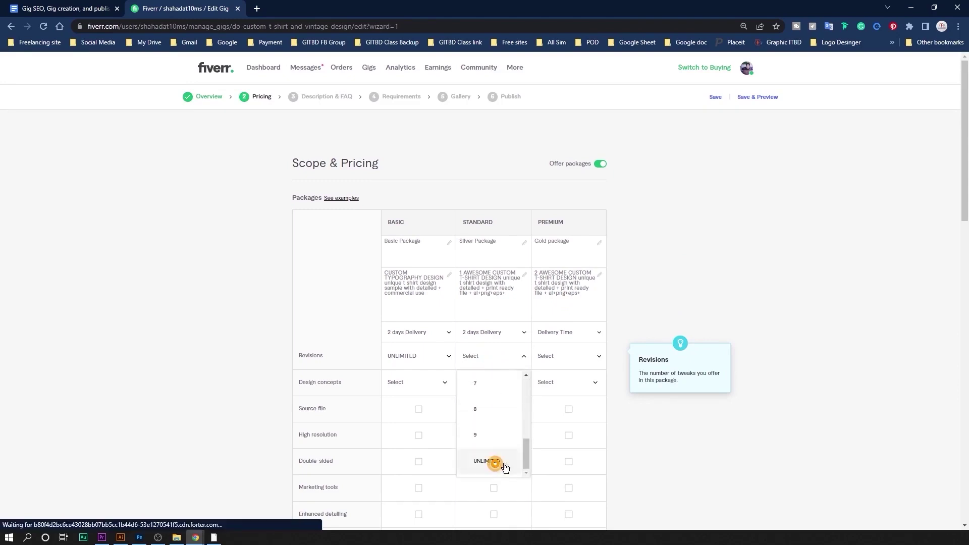
{"action": "left_click", "coordinate": [497, 461]}
{"action": "scroll", "coordinate": [964, 221], "scroll_direction": "down", "scroll_amount": 2}
{"action": "left_click", "coordinate": [570, 216]}
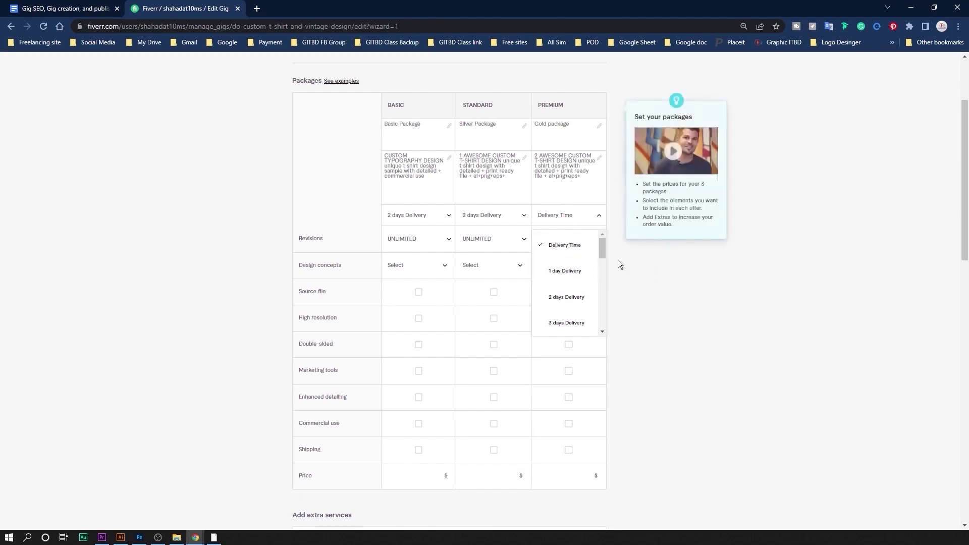
Step: Set Premium delivery to 1 day and include high resolution in the Standard package
{"action": "left_click", "coordinate": [561, 281]}
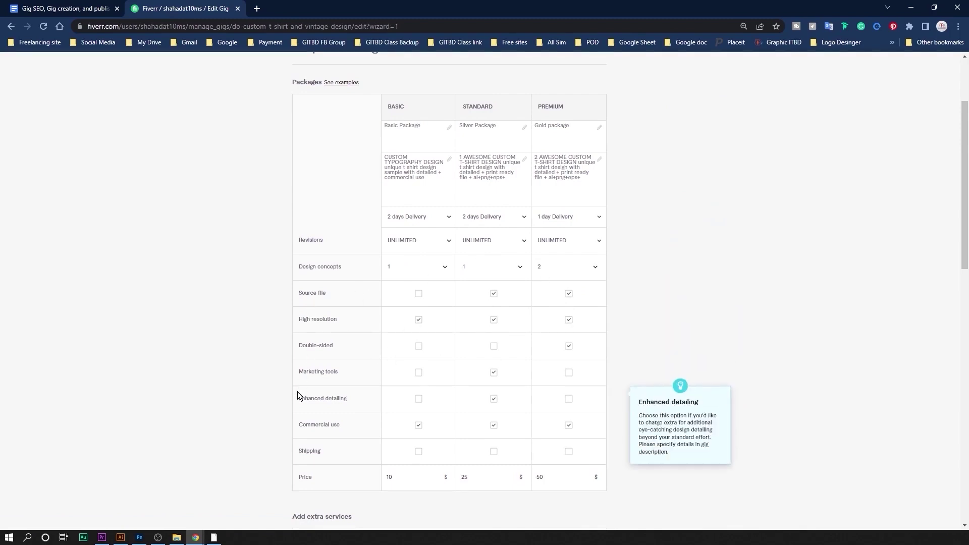
{"action": "left_click", "coordinate": [494, 317]}
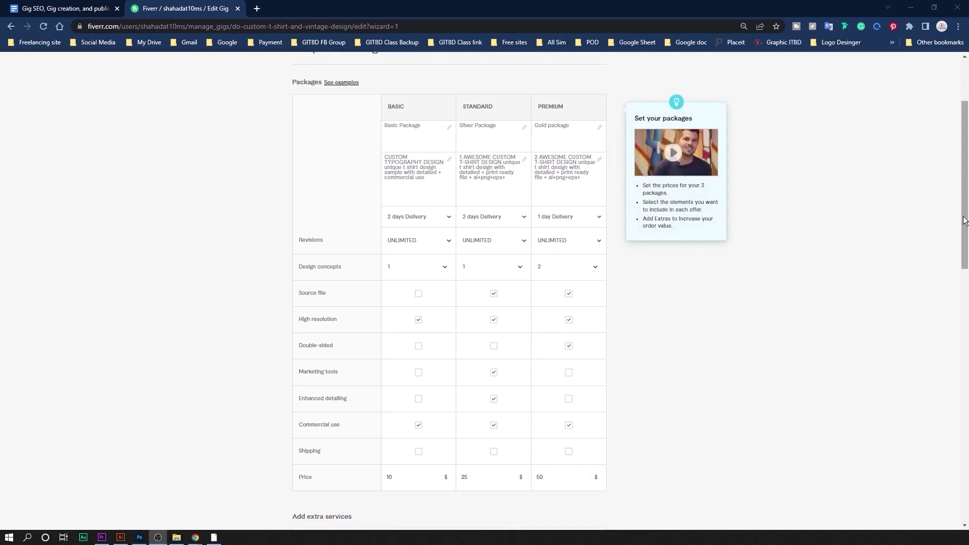
{"action": "scroll", "coordinate": [934, 336], "scroll_direction": "down", "scroll_amount": 7}
{"action": "scroll", "coordinate": [924, 386], "scroll_direction": "down", "scroll_amount": 2}
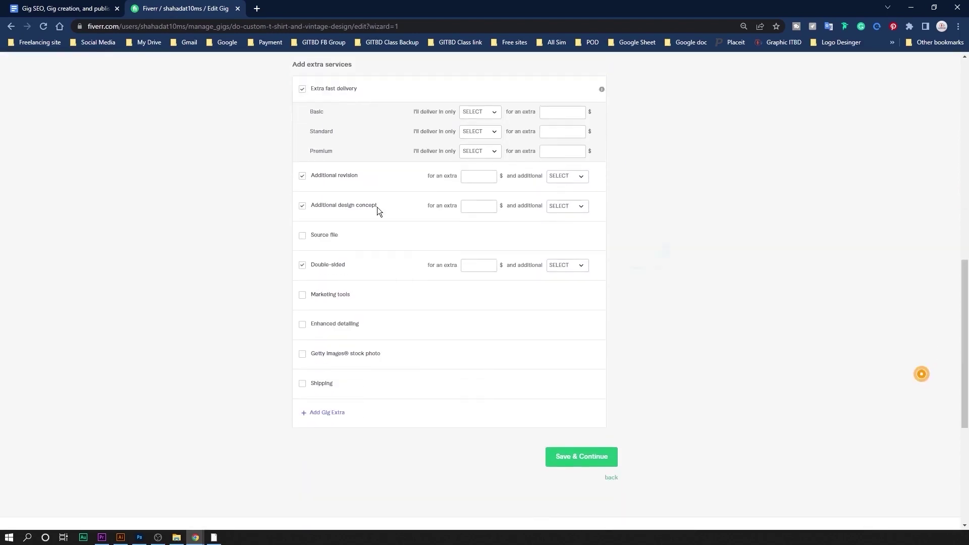
Step: Remove the fast delivery, extra concept, extra revisions and double-sided extras, then save the $10/$25/$50 pricing
{"action": "left_click", "coordinate": [302, 89]}
{"action": "left_click", "coordinate": [302, 146]}
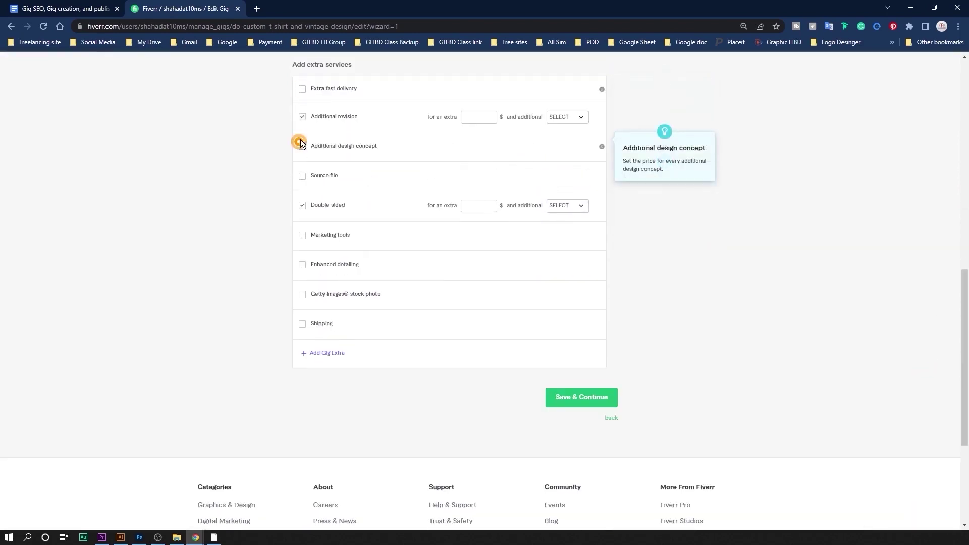
{"action": "left_click", "coordinate": [302, 116]}
{"action": "left_click", "coordinate": [302, 206]}
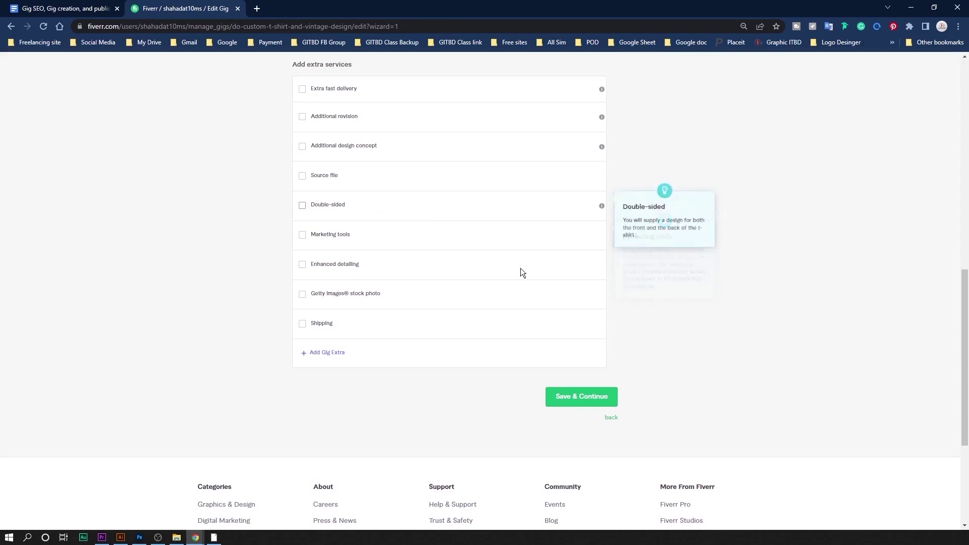
{"action": "left_click", "coordinate": [578, 401]}
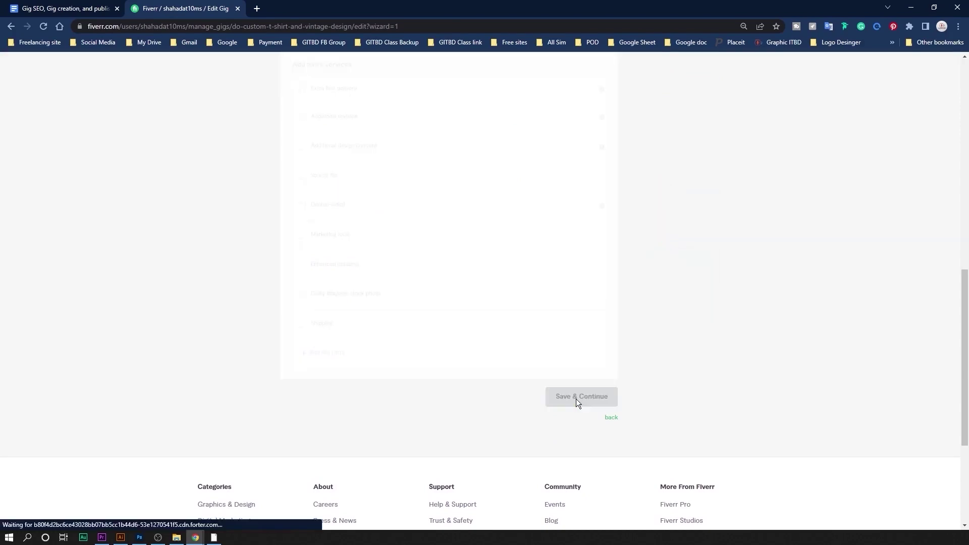
Step: Delete the 'Please check out my portfolio/work sample :' line from the notes' gig description
{"action": "key", "text": "ctrl+shift+Tab"}
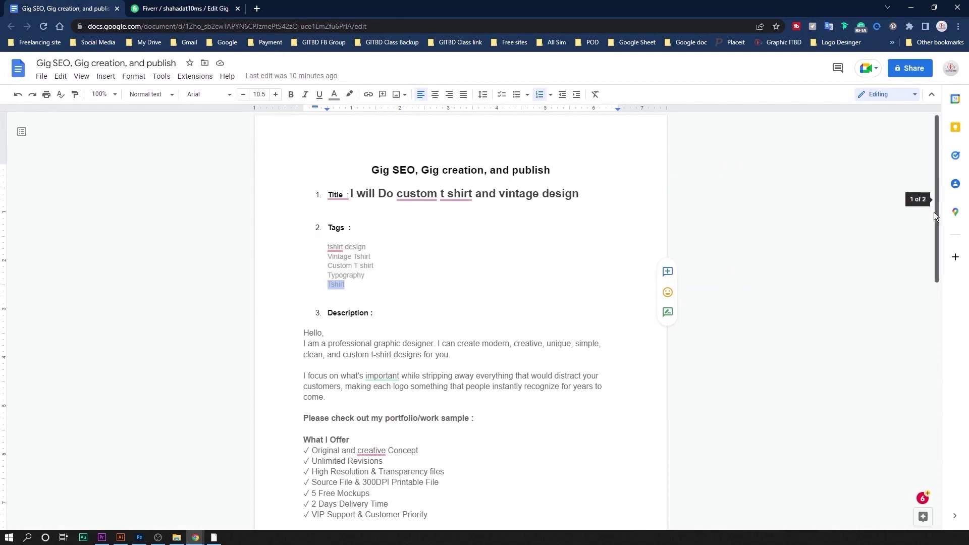
{"action": "left_click_drag", "start_coordinate": [932, 202], "coordinate": [934, 273]}
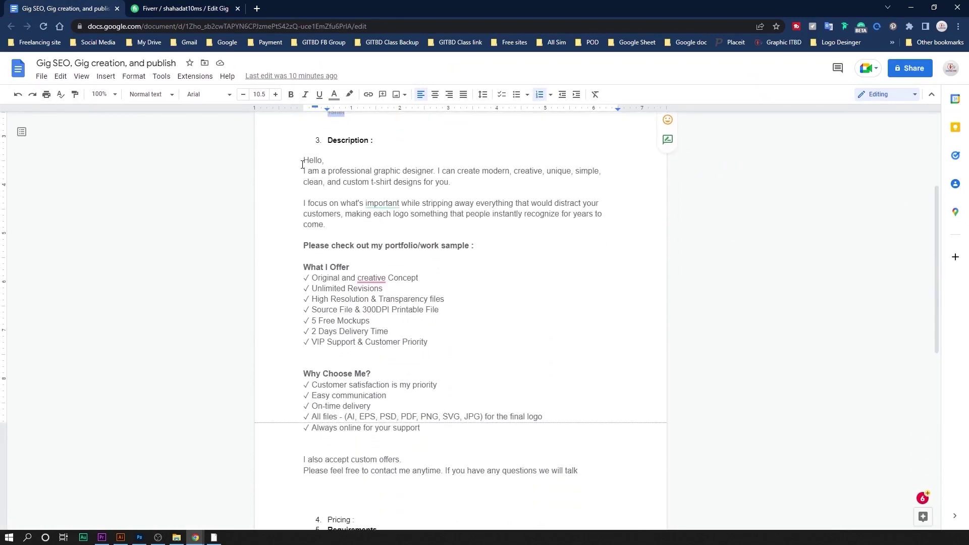
{"action": "left_click_drag", "start_coordinate": [302, 165], "coordinate": [363, 345]}
{"action": "left_click", "coordinate": [433, 277]}
{"action": "left_click_drag", "start_coordinate": [474, 247], "coordinate": [293, 245]}
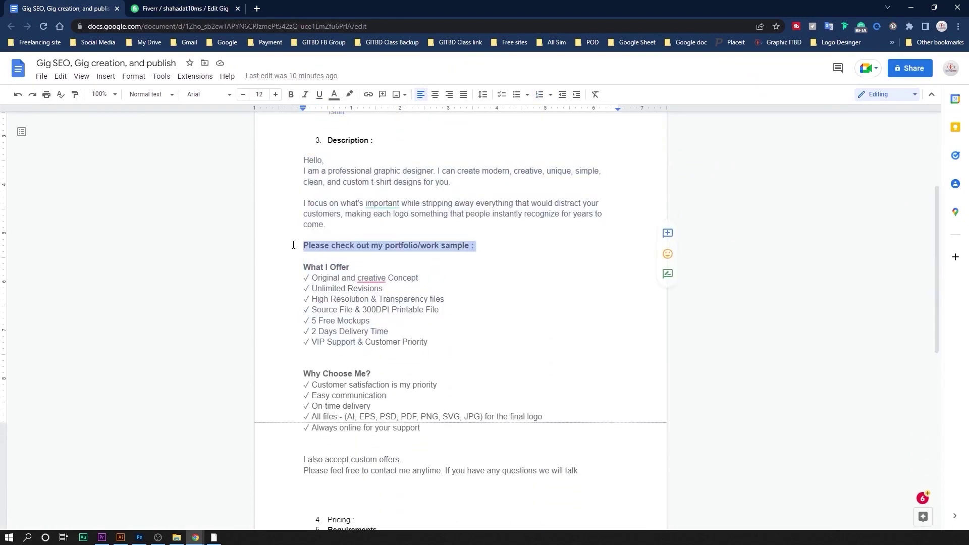
{"action": "key", "text": "BackSpace"}
{"action": "key", "text": "BackSpace"}
Step: Paste the copied description into the gig's description box
{"action": "key", "text": "ctrl+shift+c"}
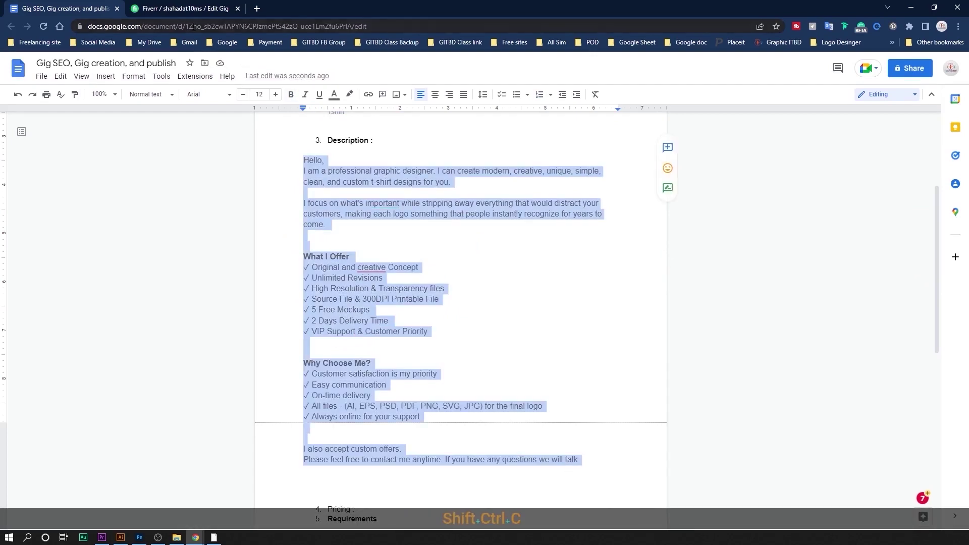
{"action": "left_click", "coordinate": [199, 9]}
{"action": "left_click", "coordinate": [389, 279]}
{"action": "key", "text": "ctrl+v"}
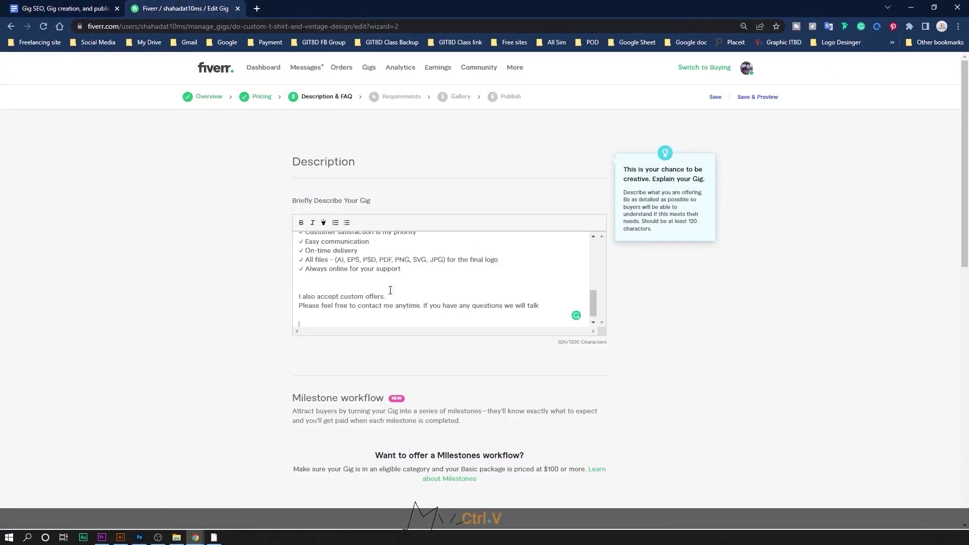
{"action": "left_click_drag", "start_coordinate": [591, 302], "coordinate": [588, 253]}
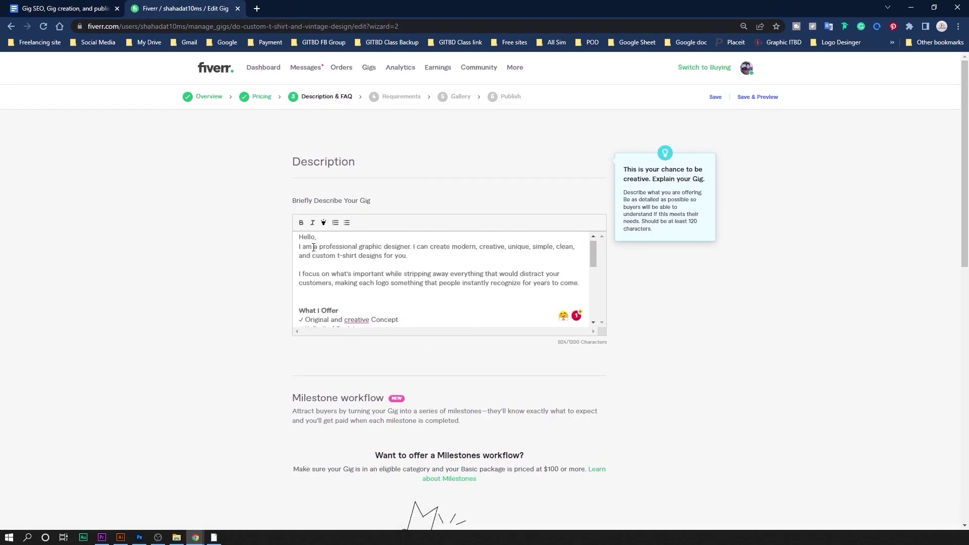
Step: Bold the 'What I Offer' heading and save the Description & FAQ step
{"action": "left_click_drag", "start_coordinate": [338, 311], "coordinate": [299, 301]}
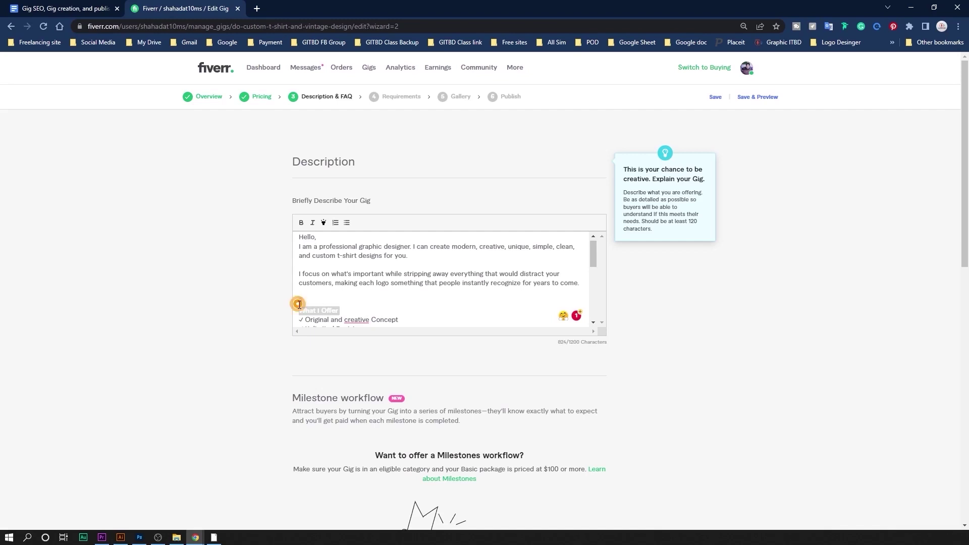
{"action": "left_click", "coordinate": [323, 222]}
{"action": "left_click", "coordinate": [382, 304]}
{"action": "scroll", "coordinate": [461, 352], "scroll_direction": "down", "scroll_amount": 8}
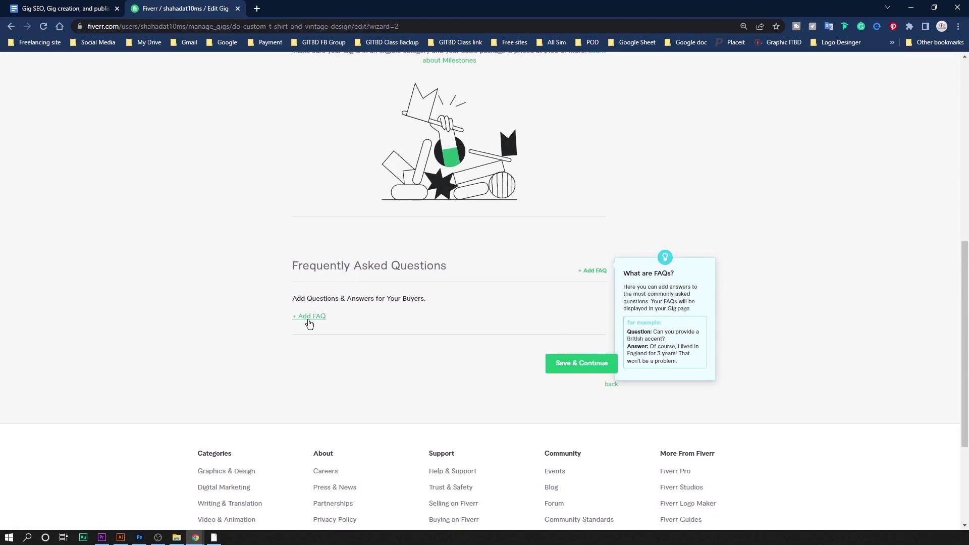
{"action": "left_click", "coordinate": [575, 367]}
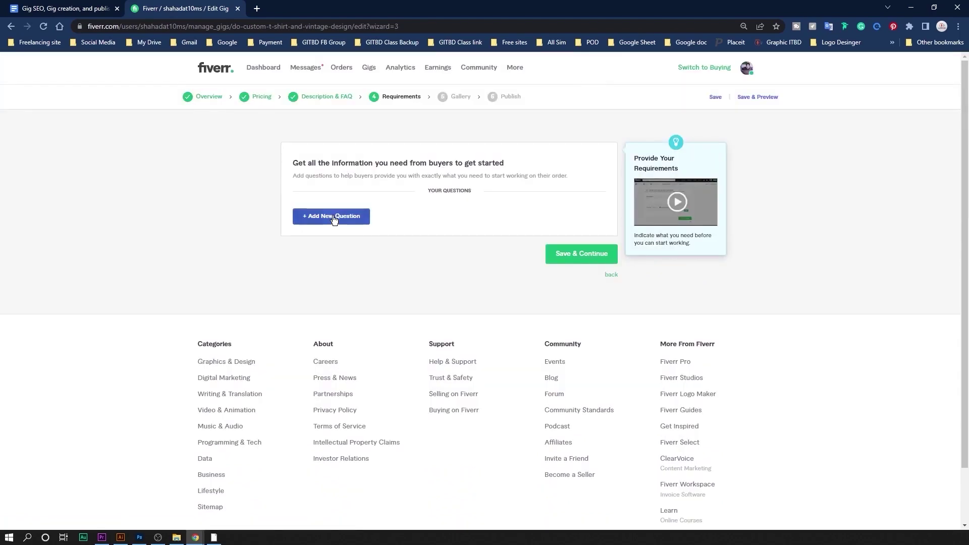
Step: Start a new buyer question and paste the text, samples and project-details lines copied from Google Docs
{"action": "left_click", "coordinate": [333, 218]}
{"action": "left_click", "coordinate": [371, 249]}
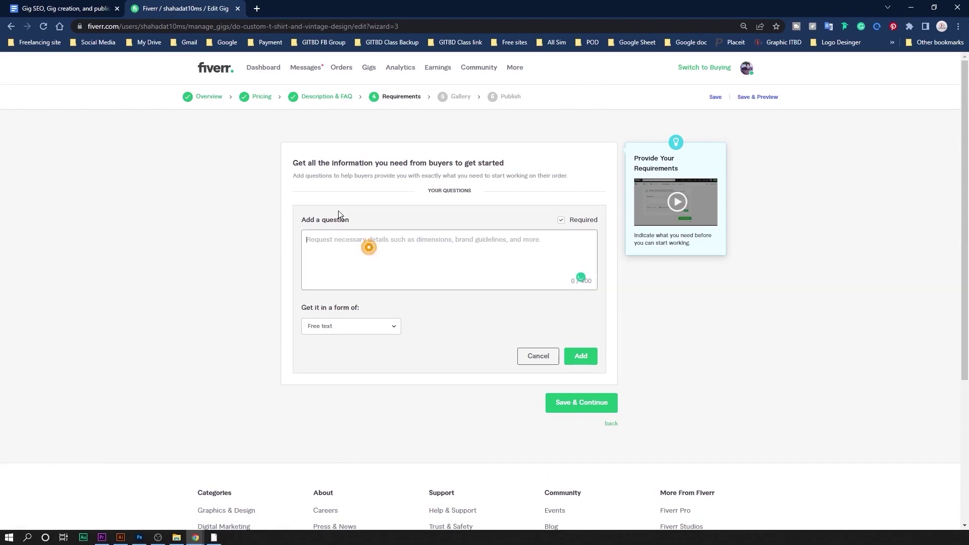
{"action": "left_click", "coordinate": [65, 9]}
{"action": "scroll", "coordinate": [333, 286], "scroll_direction": "down", "scroll_amount": 6}
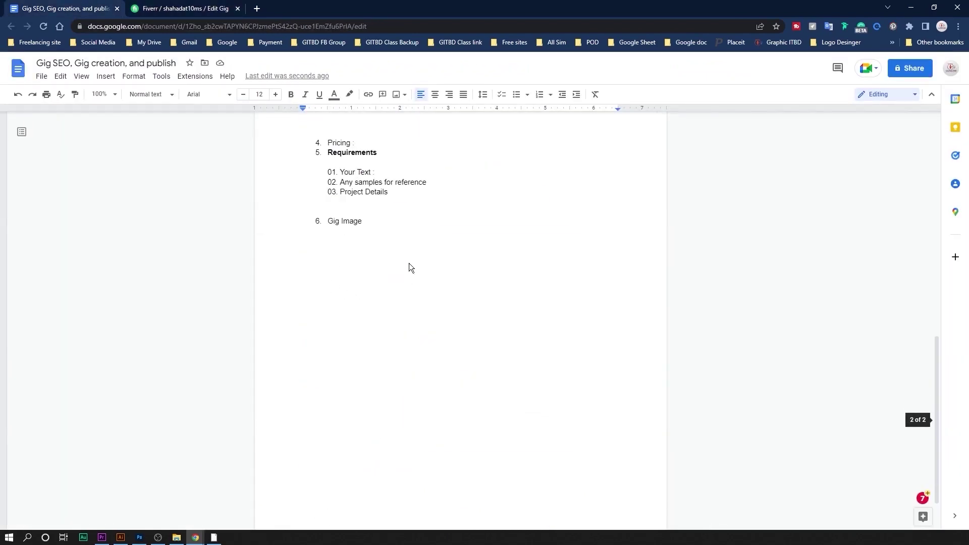
{"action": "left_click_drag", "start_coordinate": [399, 192], "coordinate": [333, 169]}
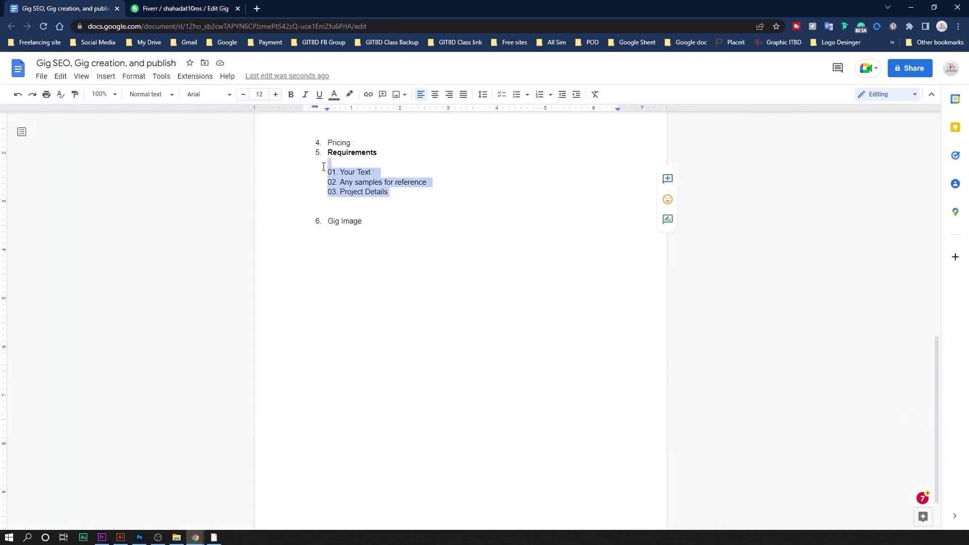
{"action": "key", "text": "ctrl+c"}
{"action": "left_click", "coordinate": [174, 7]}
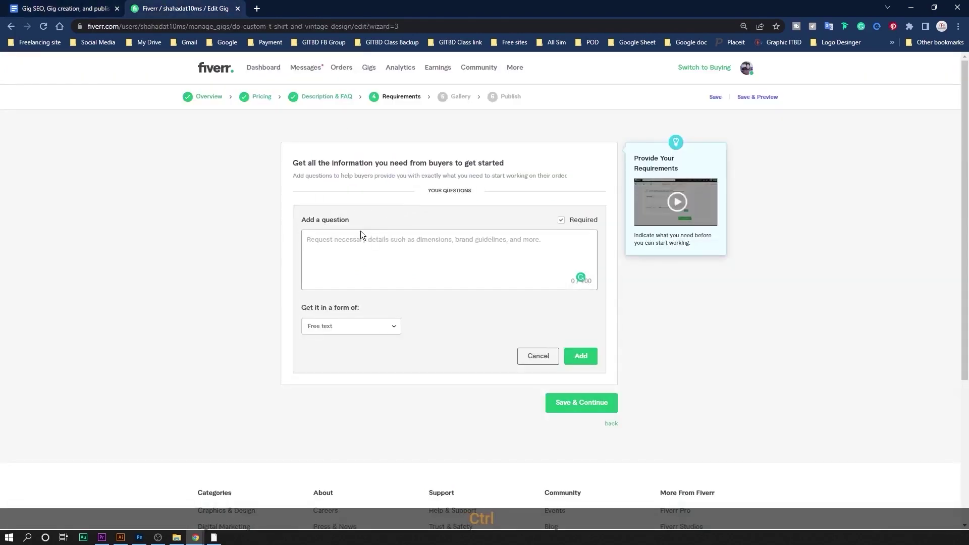
{"action": "key", "text": "ctrl+v"}
Step: Head the question with 'Thank you for your order', keep Free text, add it and save
{"action": "key", "text": "BackSpace"}
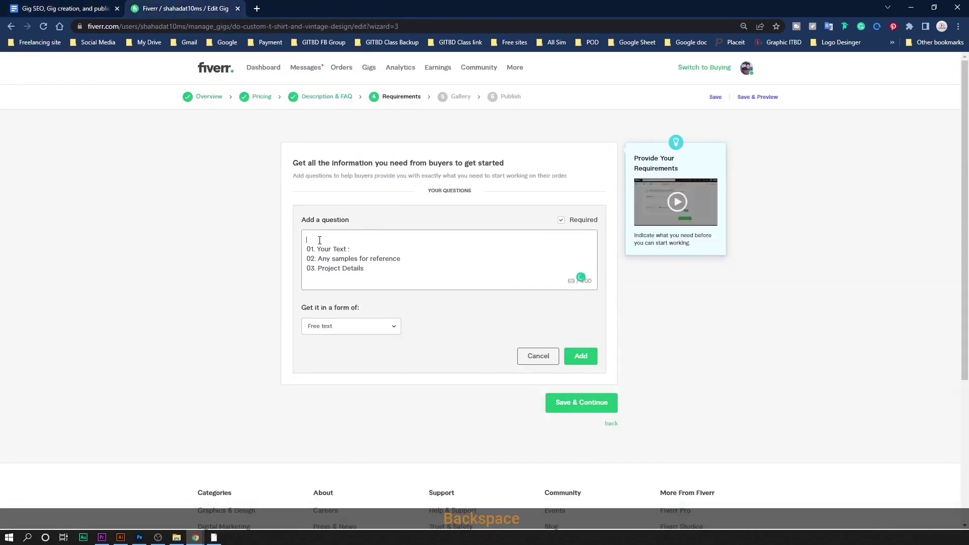
{"action": "type", "text": "Thank "}
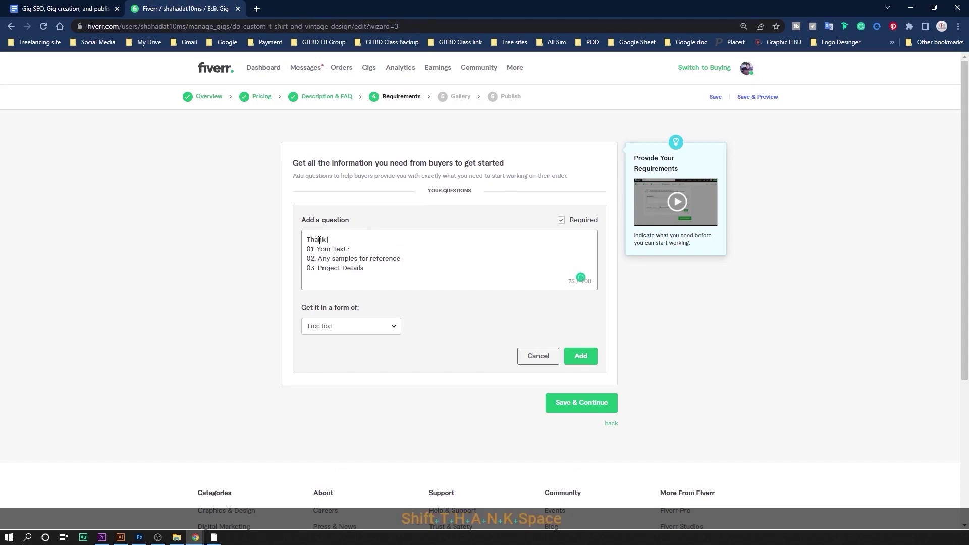
{"action": "type", "text": "you for y"}
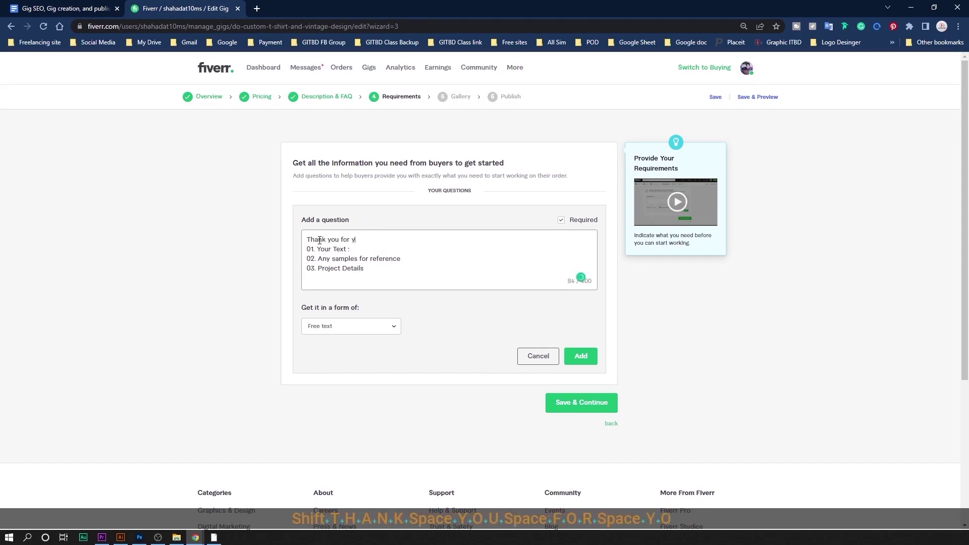
{"action": "type", "text": "our order"}
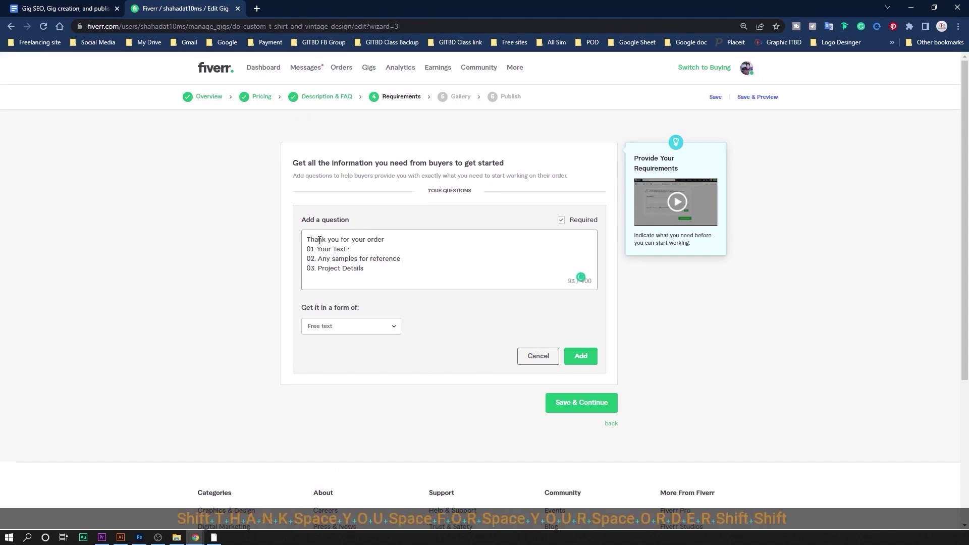
{"action": "key", "text": "shift+Return"}
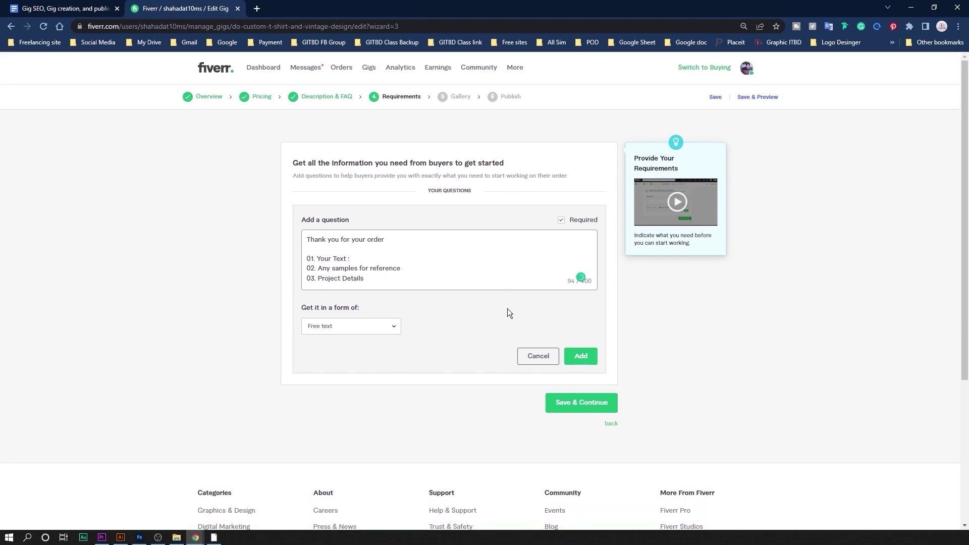
{"action": "left_click", "coordinate": [362, 327]}
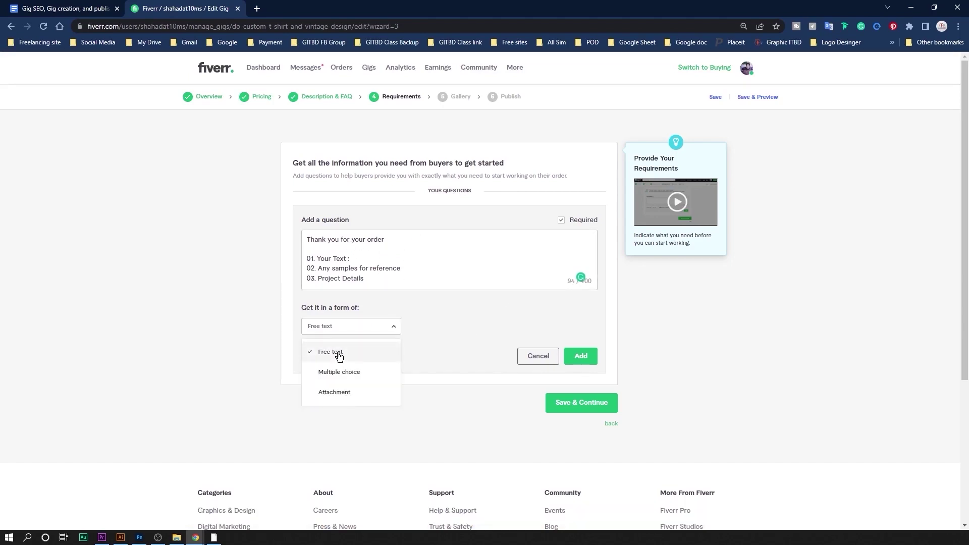
{"action": "left_click", "coordinate": [339, 352]}
{"action": "left_click", "coordinate": [579, 355]}
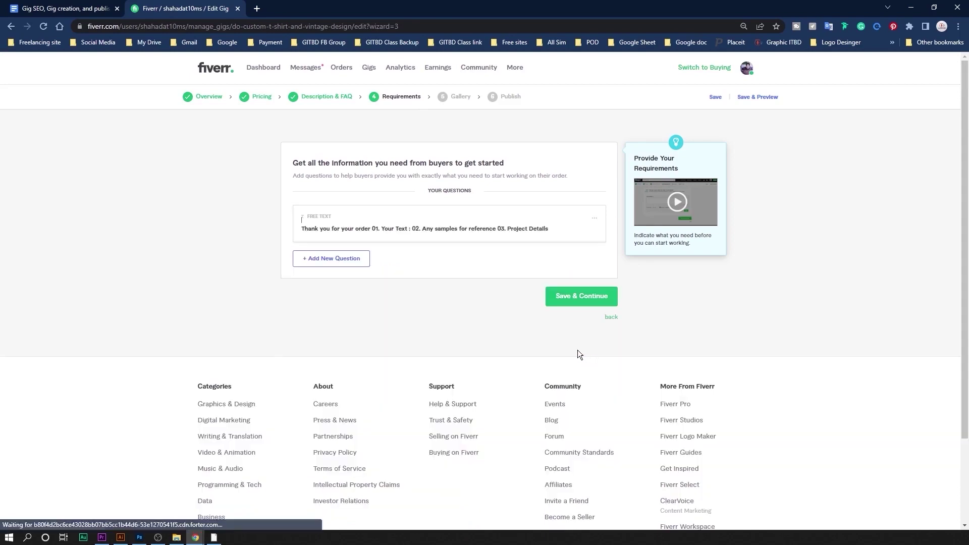
{"action": "left_click", "coordinate": [578, 298]}
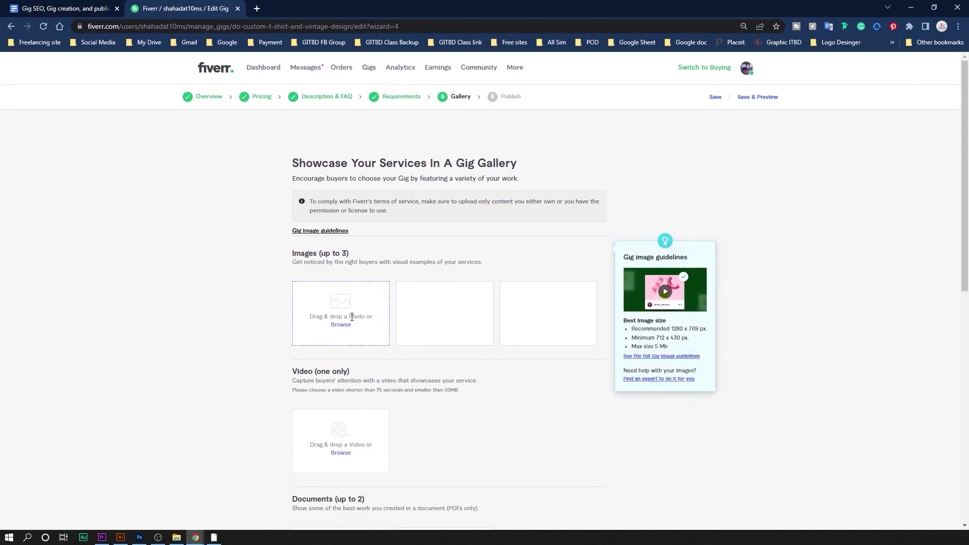
Step: Upload T shirt Design.jpg from folders 1 and 2 as the first two gallery images
{"action": "left_click", "coordinate": [341, 325]}
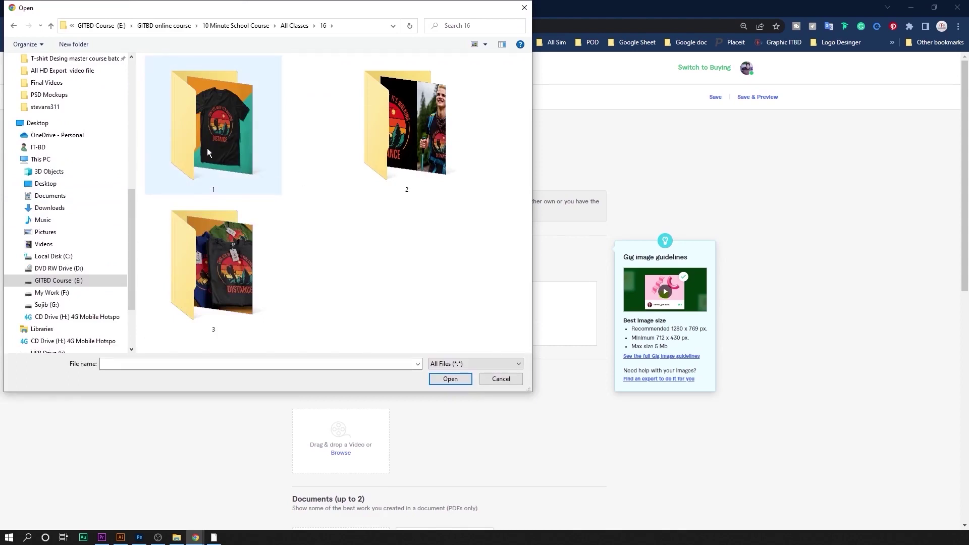
{"action": "left_click", "coordinate": [207, 148]}
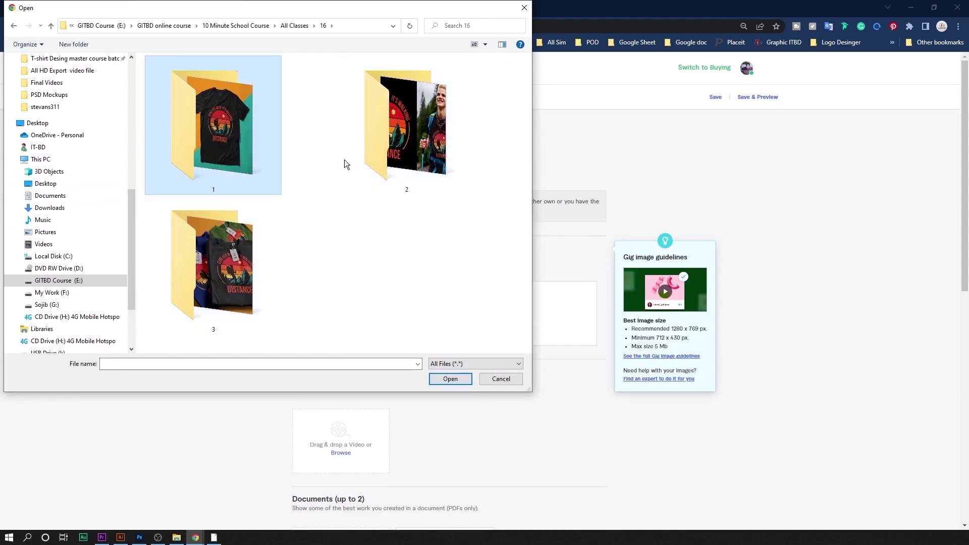
{"action": "double_click", "coordinate": [221, 130]}
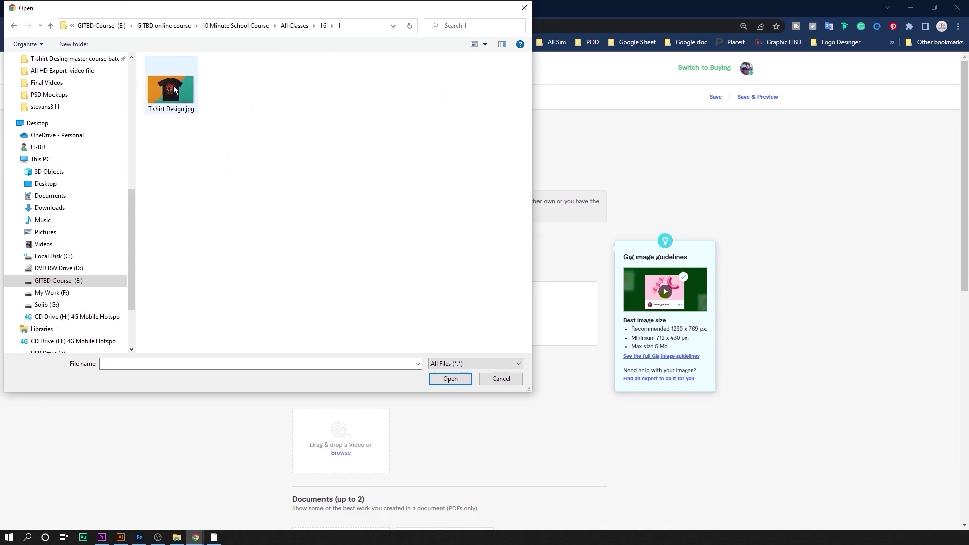
{"action": "left_click", "coordinate": [157, 95]}
{"action": "left_click", "coordinate": [454, 383]}
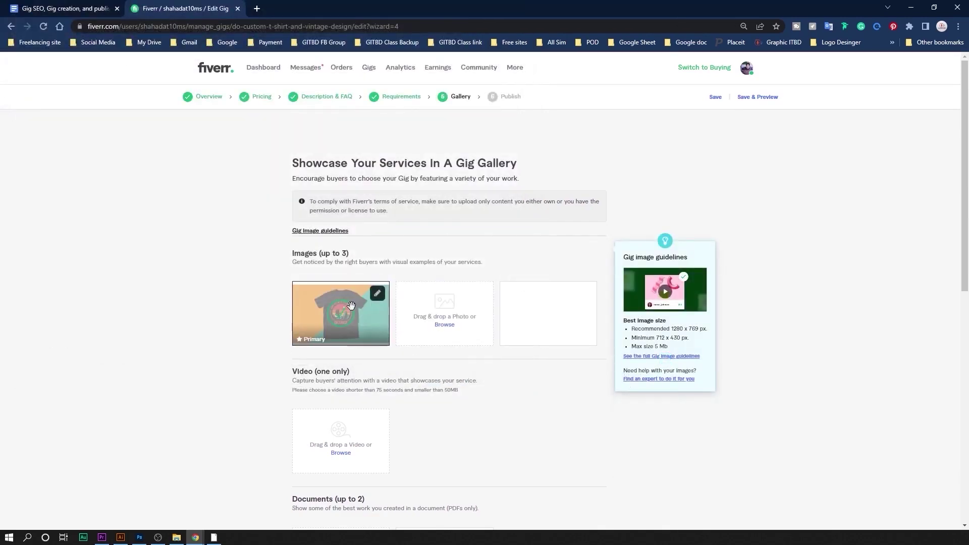
{"action": "left_click", "coordinate": [444, 325]}
{"action": "left_click", "coordinate": [51, 26]}
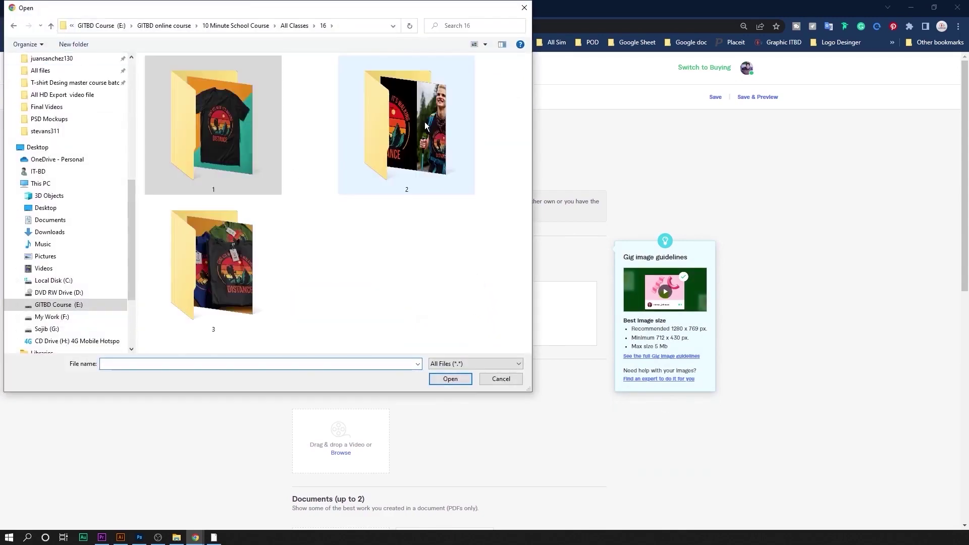
{"action": "double_click", "coordinate": [383, 147]}
{"action": "left_click", "coordinate": [182, 96]}
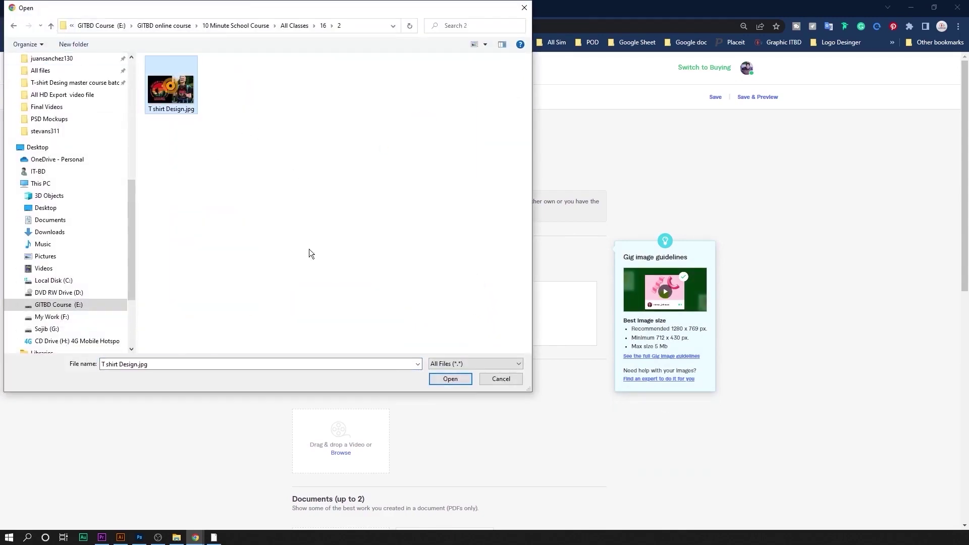
{"action": "left_click", "coordinate": [456, 381]}
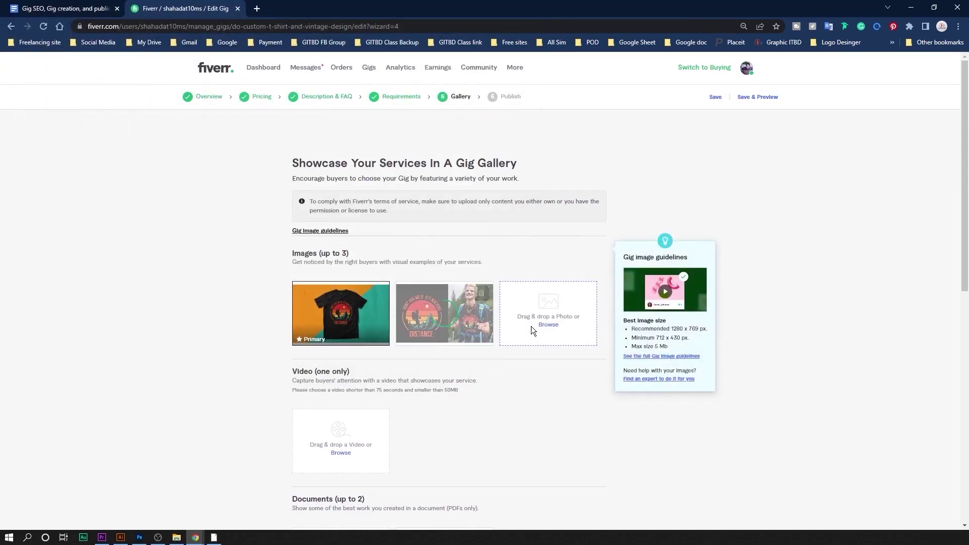
Step: Upload the T shirt Design.jpg from folder 3 as the third gallery image, retrying once
{"action": "left_click", "coordinate": [548, 325]}
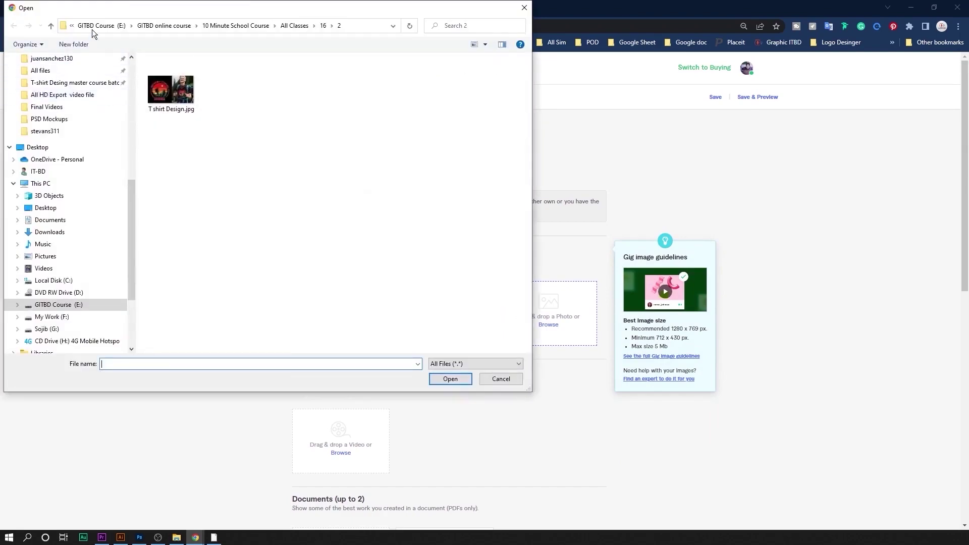
{"action": "left_click", "coordinate": [51, 26]}
{"action": "double_click", "coordinate": [203, 235]}
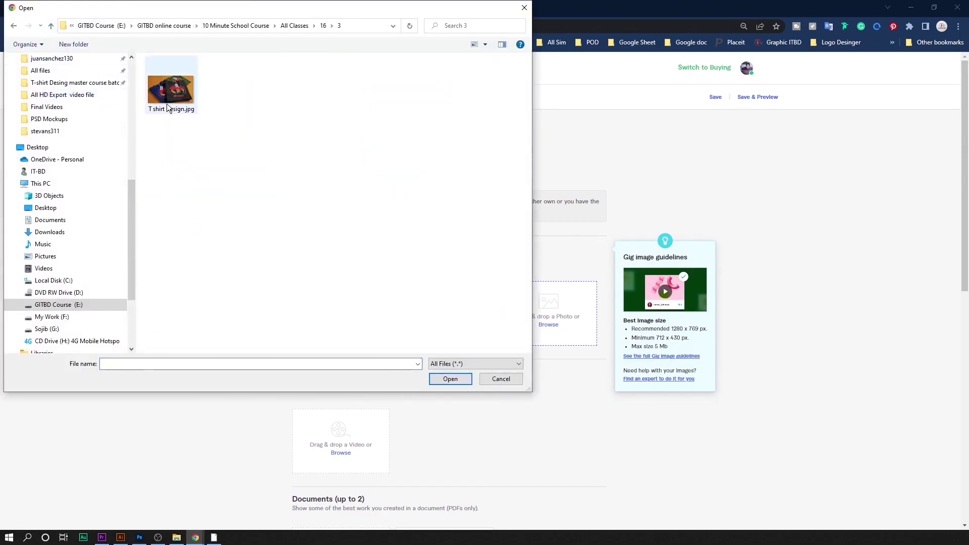
{"action": "left_click", "coordinate": [167, 105]}
{"action": "left_click", "coordinate": [457, 375]}
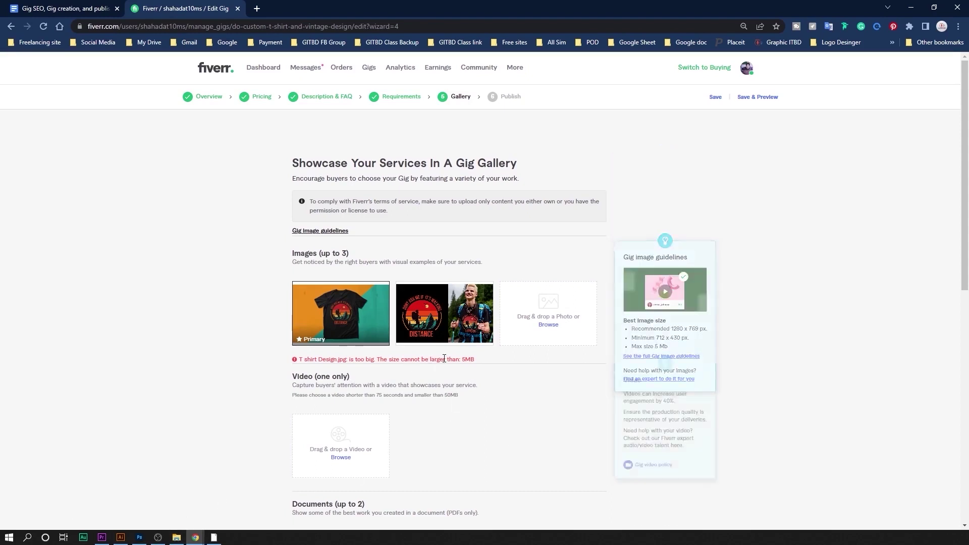
{"action": "left_click", "coordinate": [548, 326]}
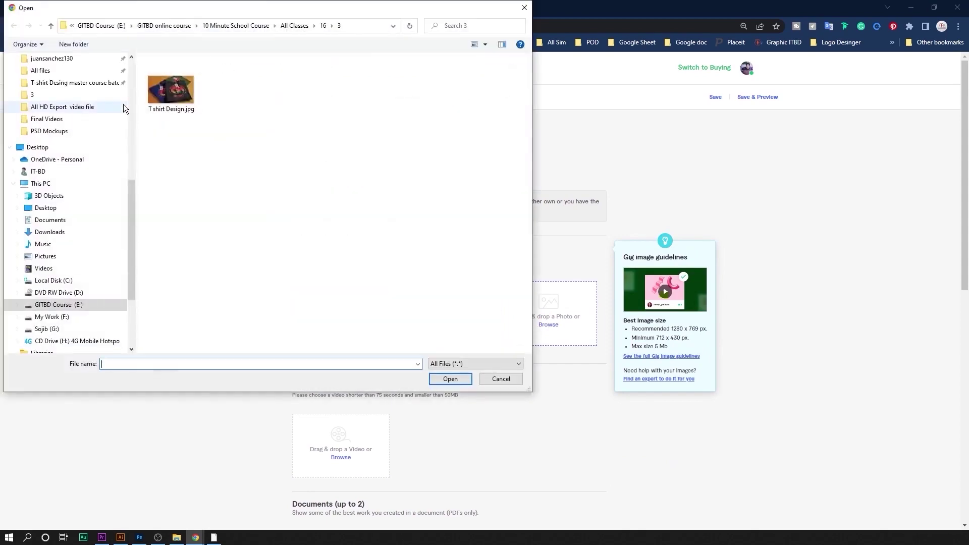
{"action": "left_click", "coordinate": [171, 88]}
{"action": "left_click", "coordinate": [447, 378]}
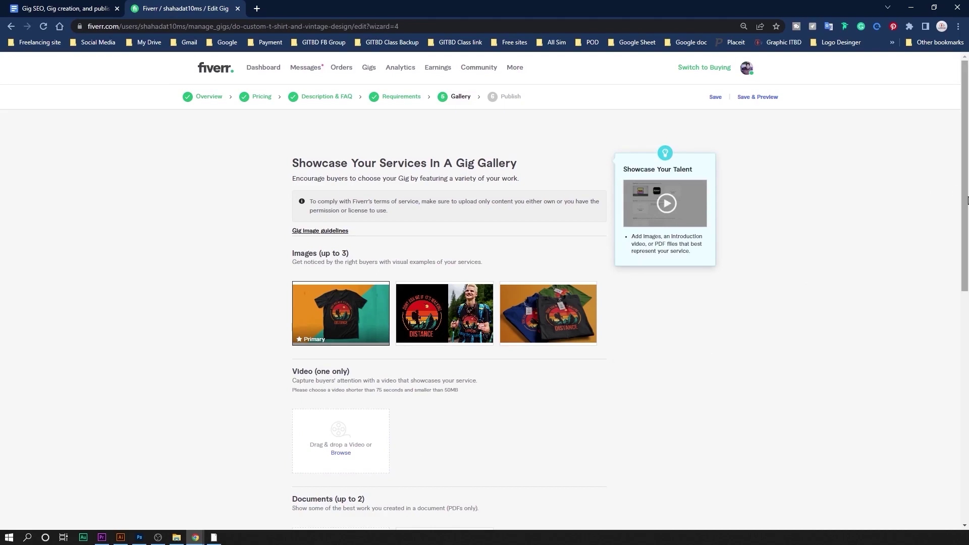
{"action": "left_click_drag", "start_coordinate": [967, 205], "coordinate": [967, 206]}
Step: Tick the declaration that the gallery materials are your own work and save the gallery
{"action": "scroll", "coordinate": [967, 205], "scroll_direction": "down", "scroll_amount": 4}
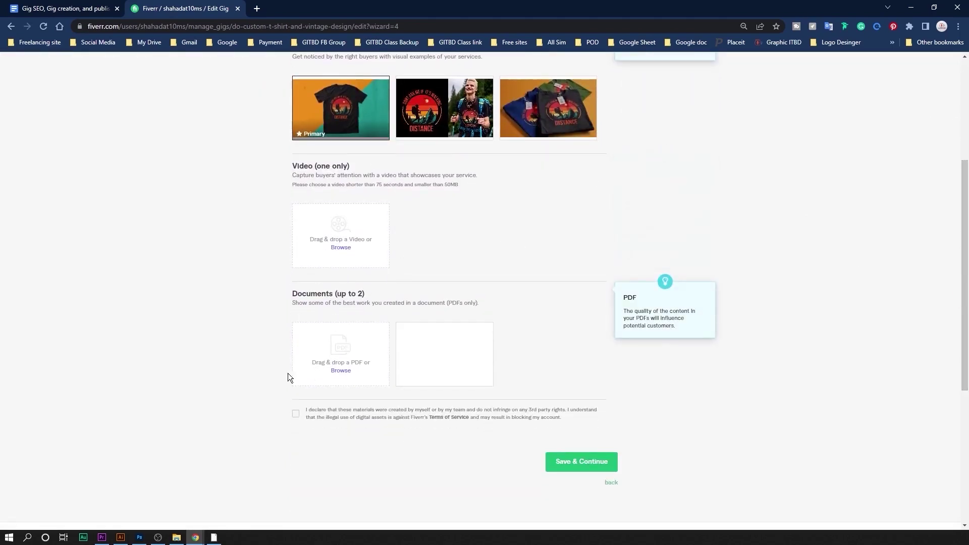
{"action": "mouse_move", "coordinate": [340, 370]}
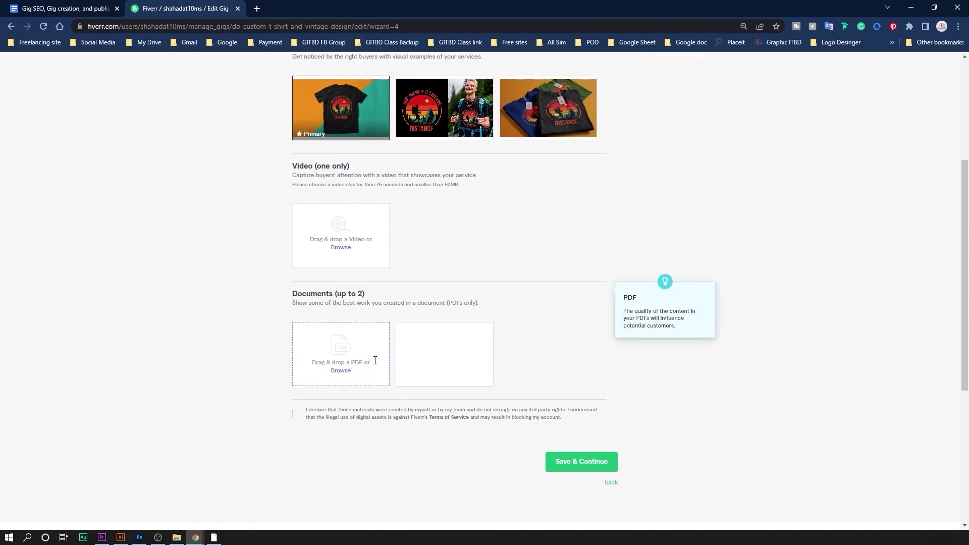
{"action": "scroll", "coordinate": [342, 288], "scroll_direction": "up", "scroll_amount": 5}
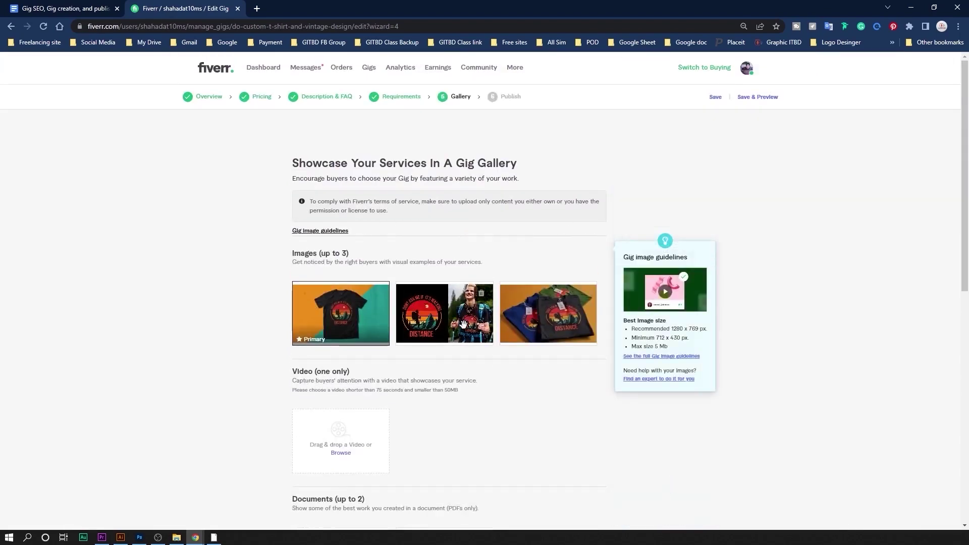
{"action": "scroll", "coordinate": [417, 328], "scroll_direction": "down", "scroll_amount": 8}
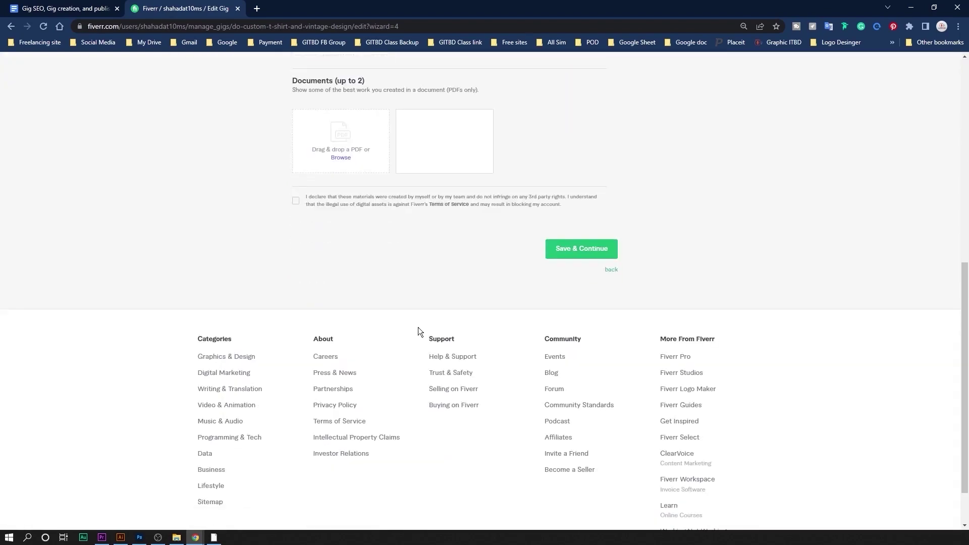
{"action": "left_click", "coordinate": [297, 203]}
{"action": "left_click", "coordinate": [581, 253]}
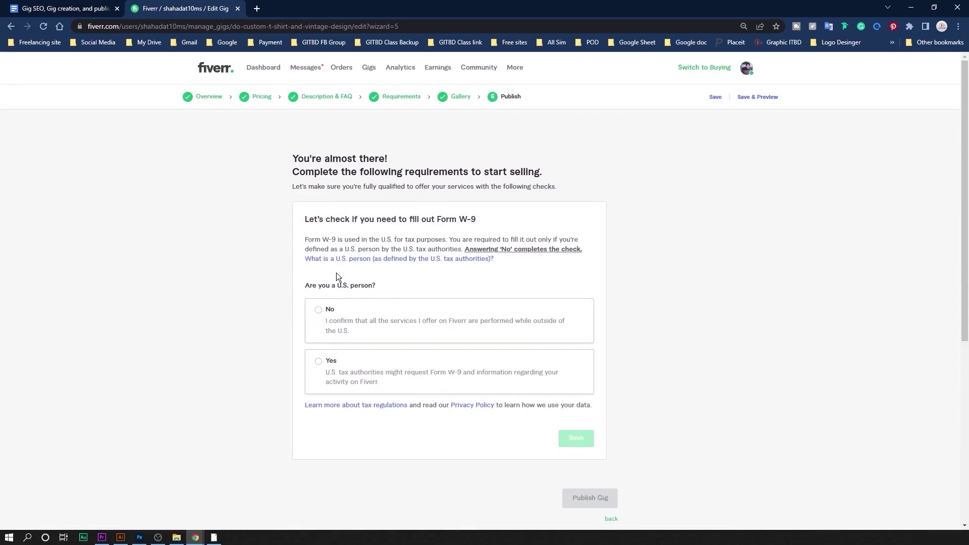
Step: Answer No to being a U.S. person for Form W-9 and publish the gig
{"action": "left_click", "coordinate": [319, 310]}
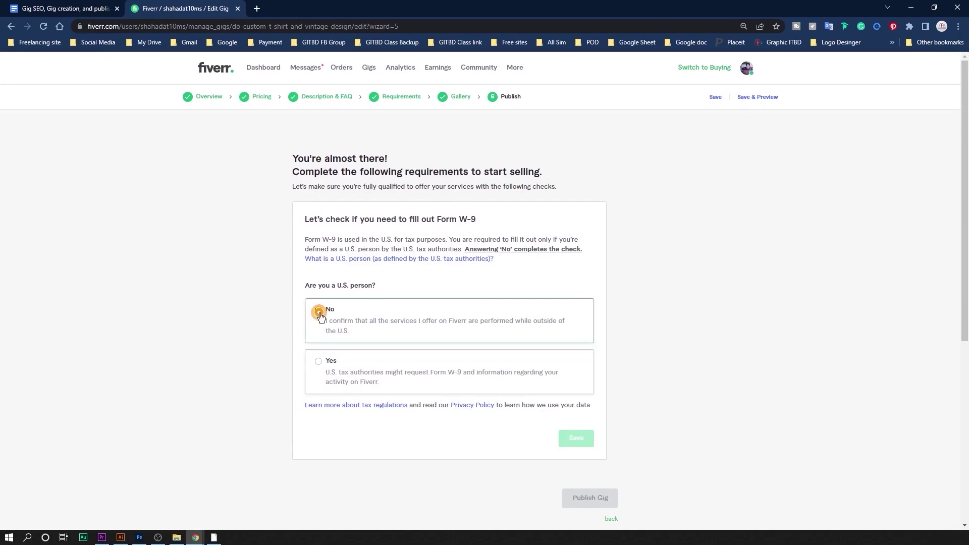
{"action": "left_click", "coordinate": [580, 438]}
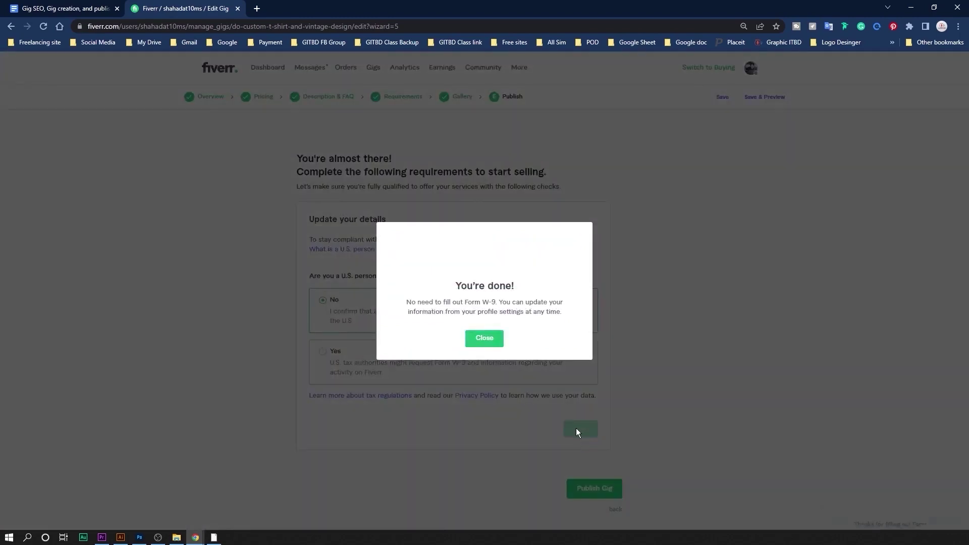
{"action": "left_click", "coordinate": [473, 338]}
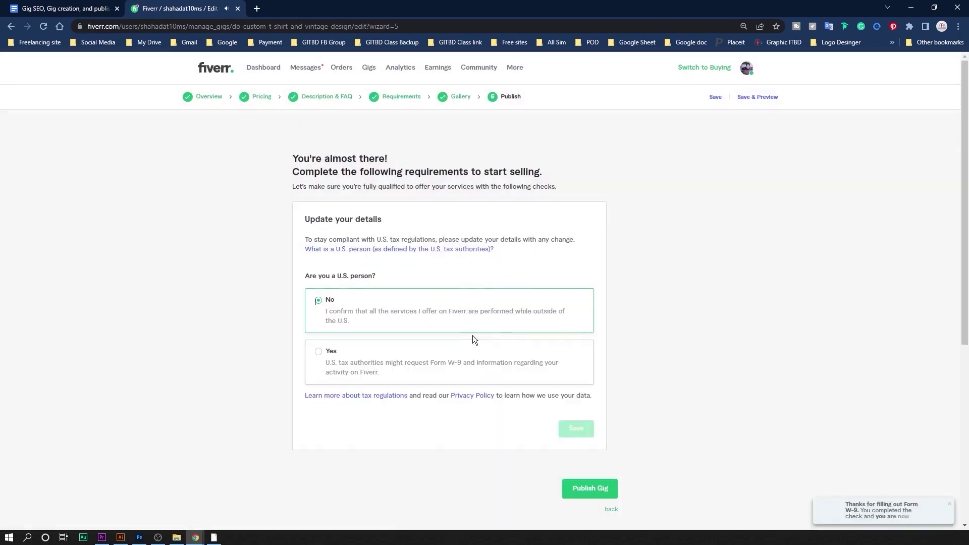
{"action": "left_click", "coordinate": [593, 488]}
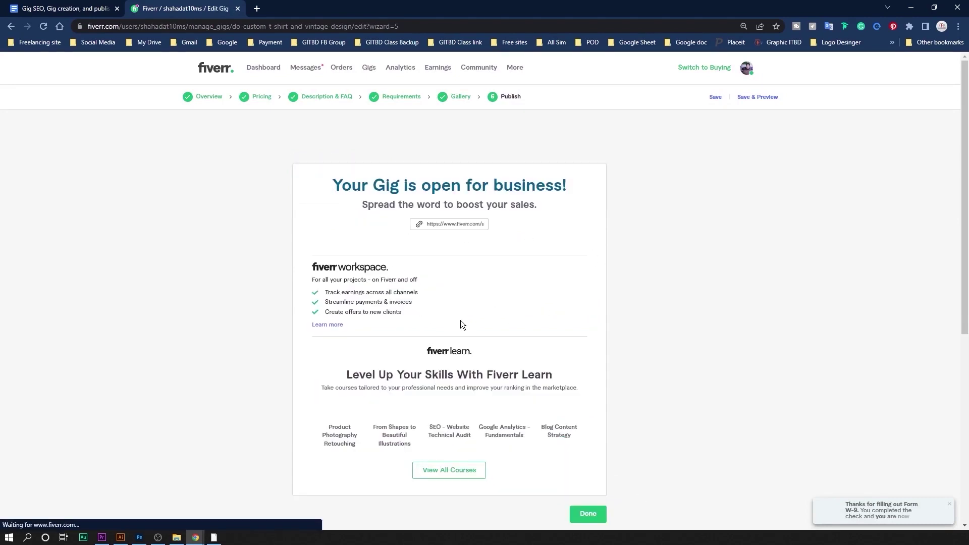
Step: Copy the published gig's share link to the clipboard
{"action": "left_click", "coordinate": [446, 228]}
{"action": "key", "text": "ctrl+a"}
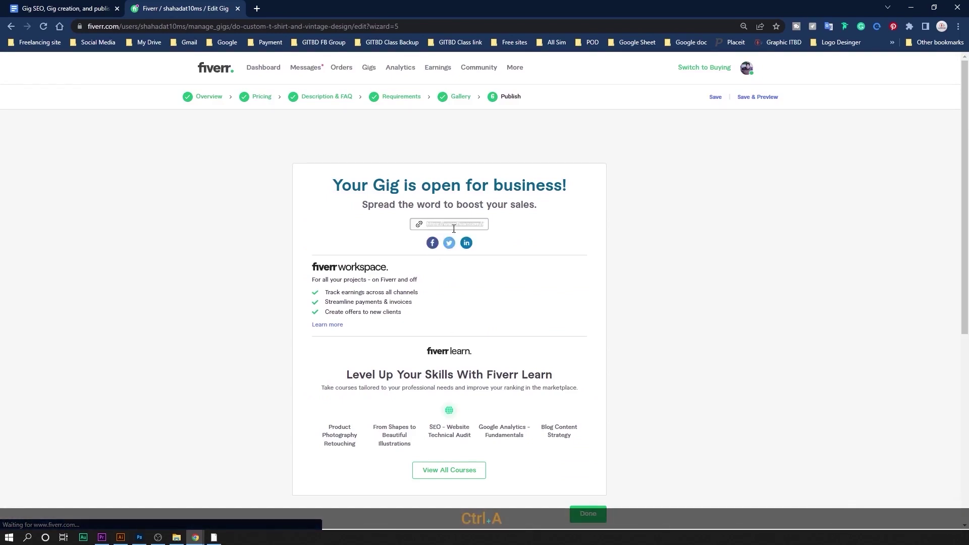
{"action": "right_click", "coordinate": [450, 221]}
{"action": "left_click", "coordinate": [487, 223]}
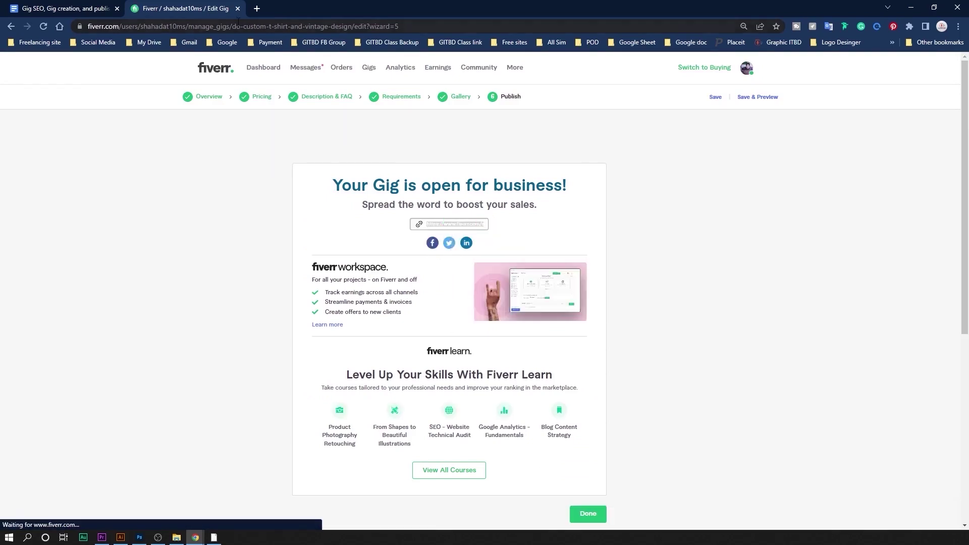
Step: Paste the copied Fiverr gig share link into a new Chrome tab and load it
{"action": "left_click", "coordinate": [256, 8]}
{"action": "key", "text": "ctrl+v"}
{"action": "key", "text": "Return"}
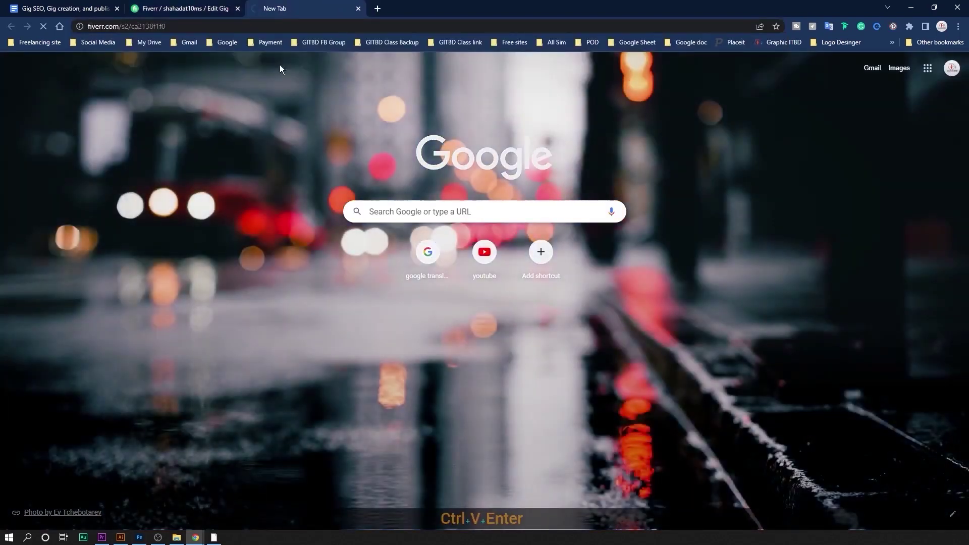